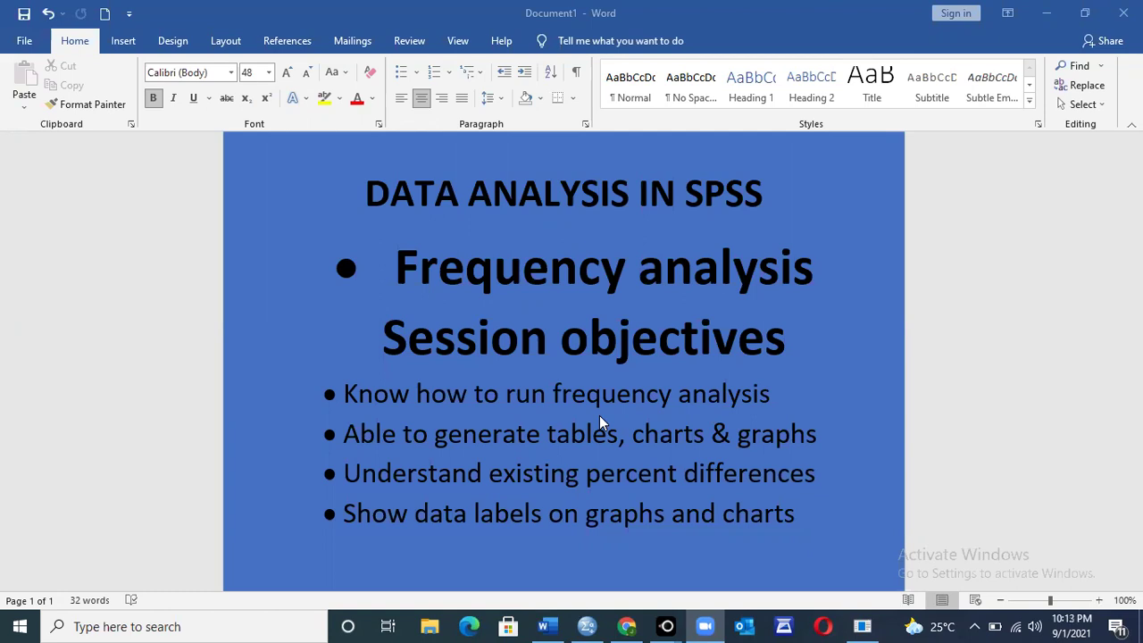
# Switch to the Demo data.sav dataset in SPSS and examine the value labels defined for the Age variable.
pyautogui.moveTo(585, 623)
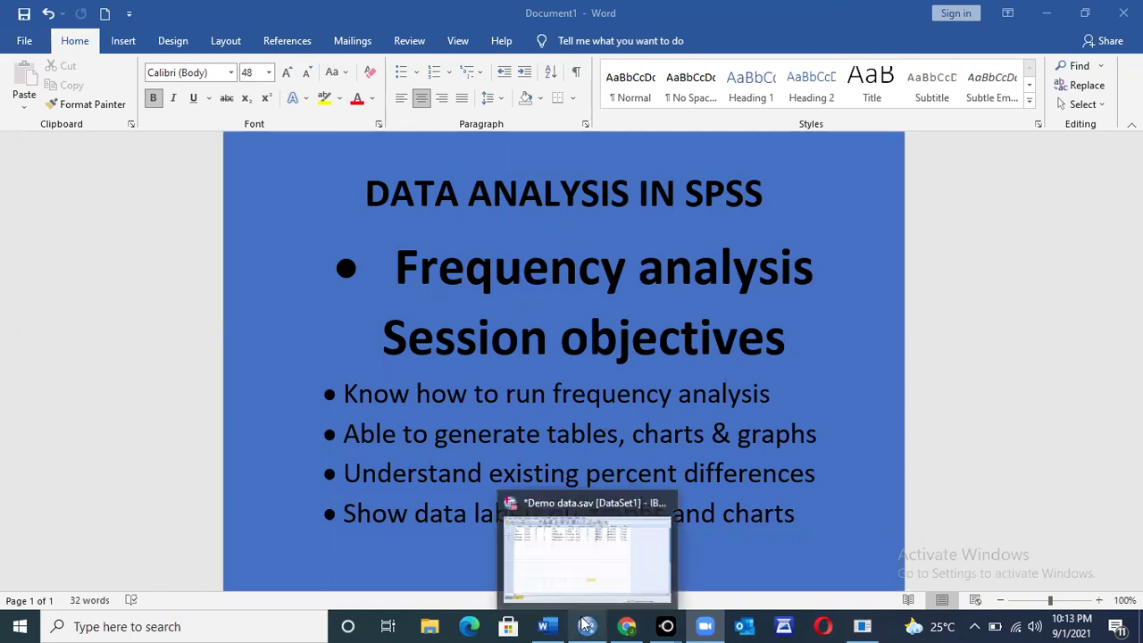
pyautogui.click(600, 581)
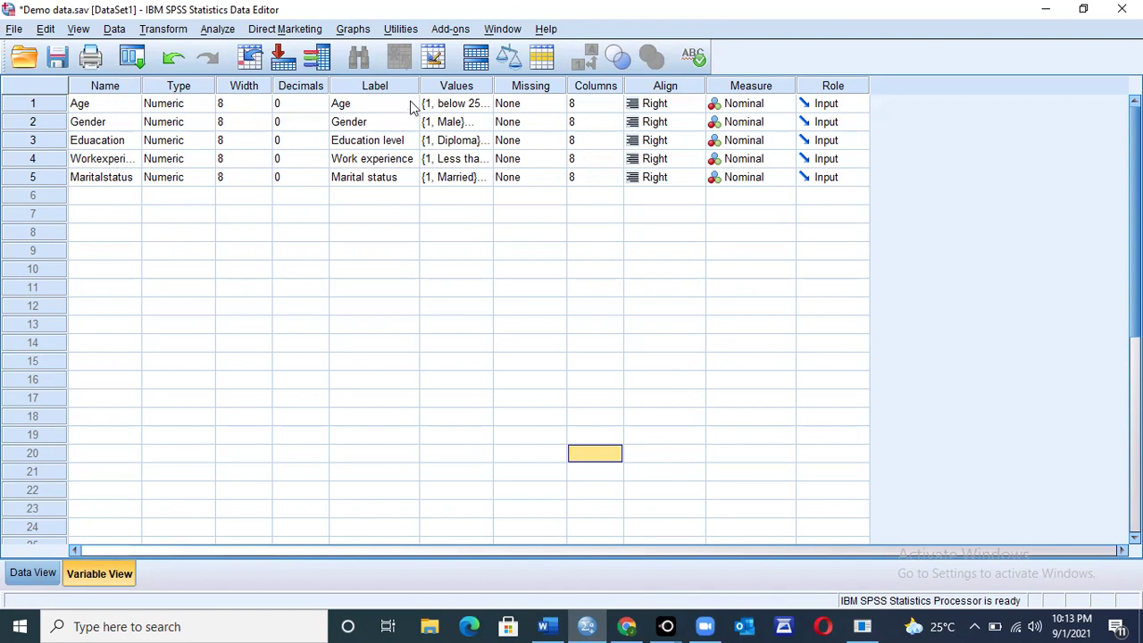
pyautogui.click(485, 105)
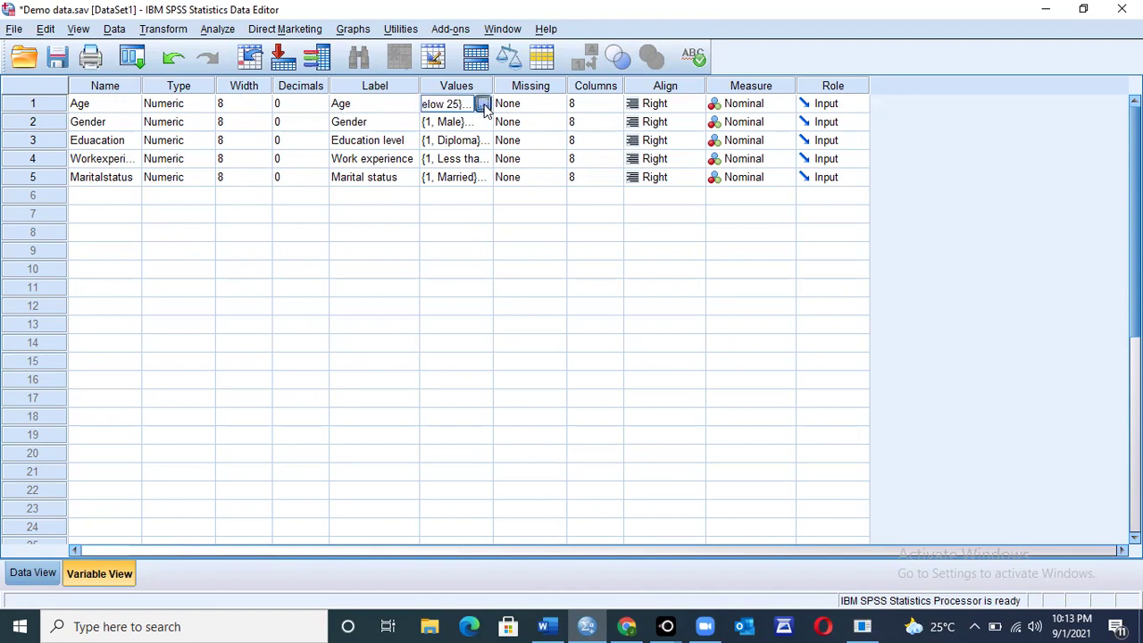
pyautogui.click(485, 106)
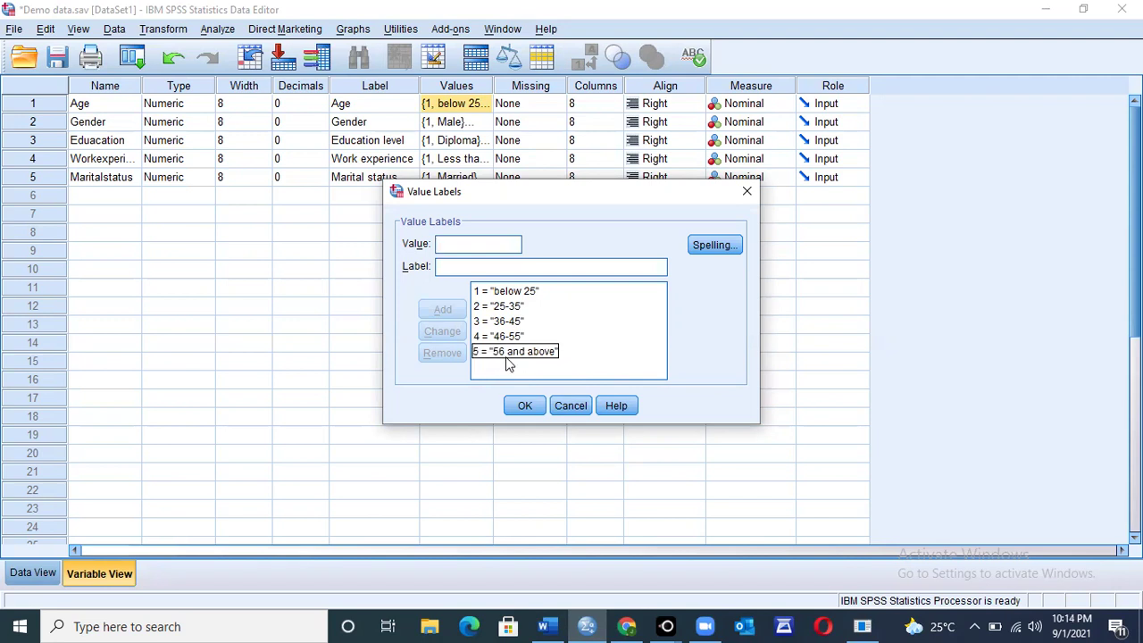
pyautogui.click(525, 407)
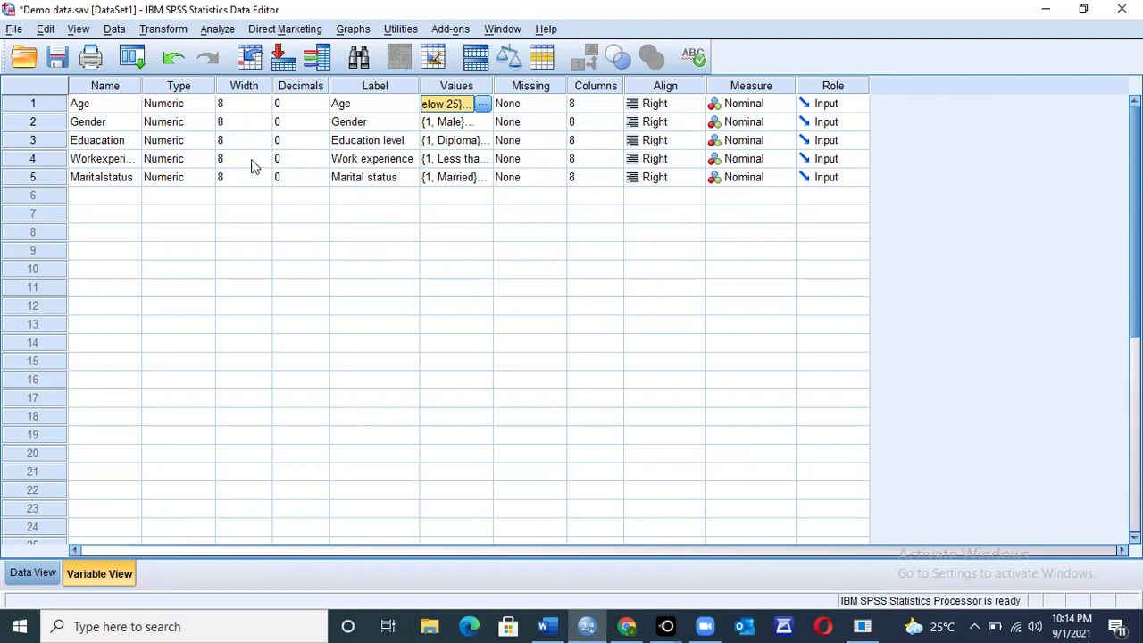
# Switch to YouTube in Chrome, search for "kajos consultants", and return to the SPSS dataset.
pyautogui.click(627, 626)
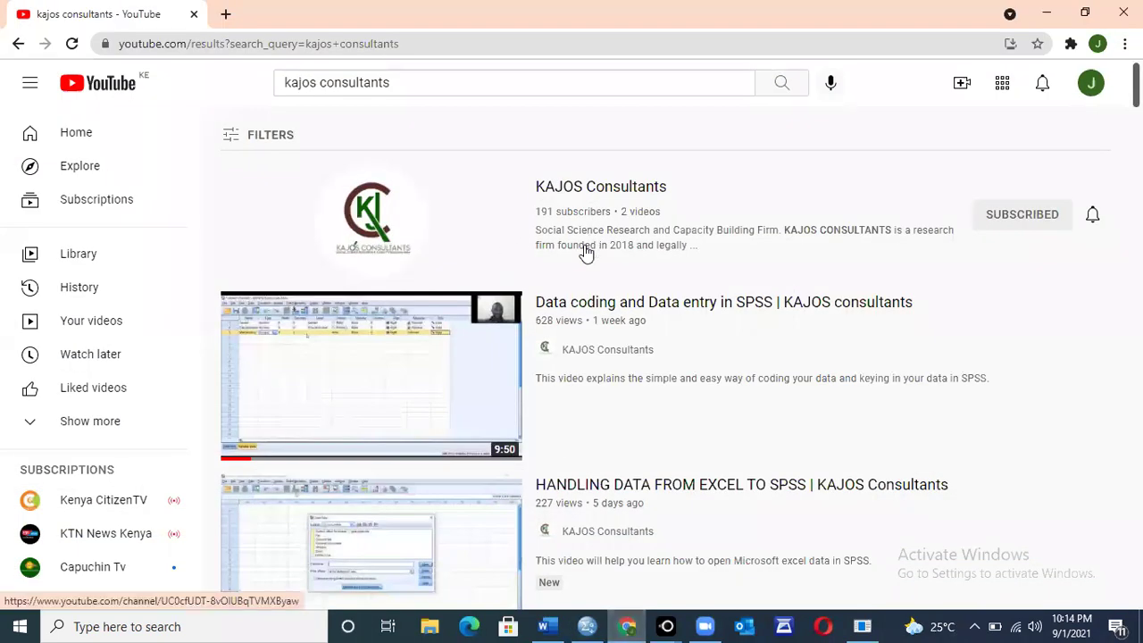
pyautogui.click(398, 82)
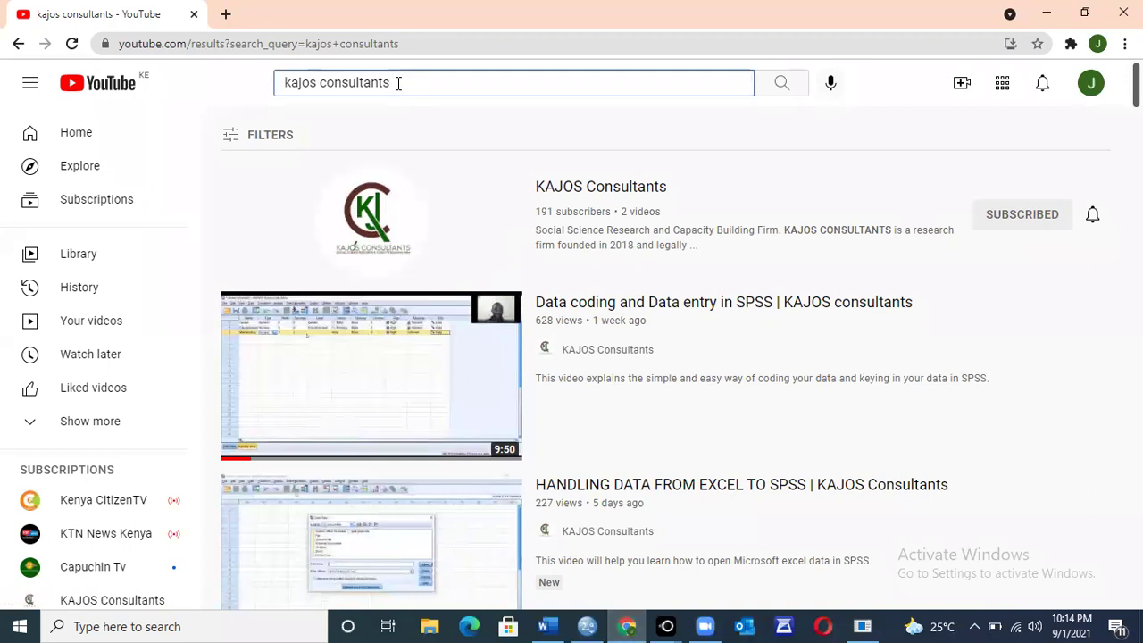
pyautogui.press('BackSpace')
pyautogui.press('BackSpace')
pyautogui.press('BackSpace')
pyautogui.press('BackSpace')
pyautogui.press('BackSpace')
pyautogui.press('BackSpace')
pyautogui.press('BackSpace')
pyautogui.press('BackSpace')
pyautogui.press('BackSpace')
pyautogui.press('BackSpace')
pyautogui.press('BackSpace')
pyautogui.press('BackSpace')
pyautogui.press('BackSpace')
pyautogui.press('BackSpace')
pyautogui.press('BackSpace')
pyautogui.press('BackSpace')
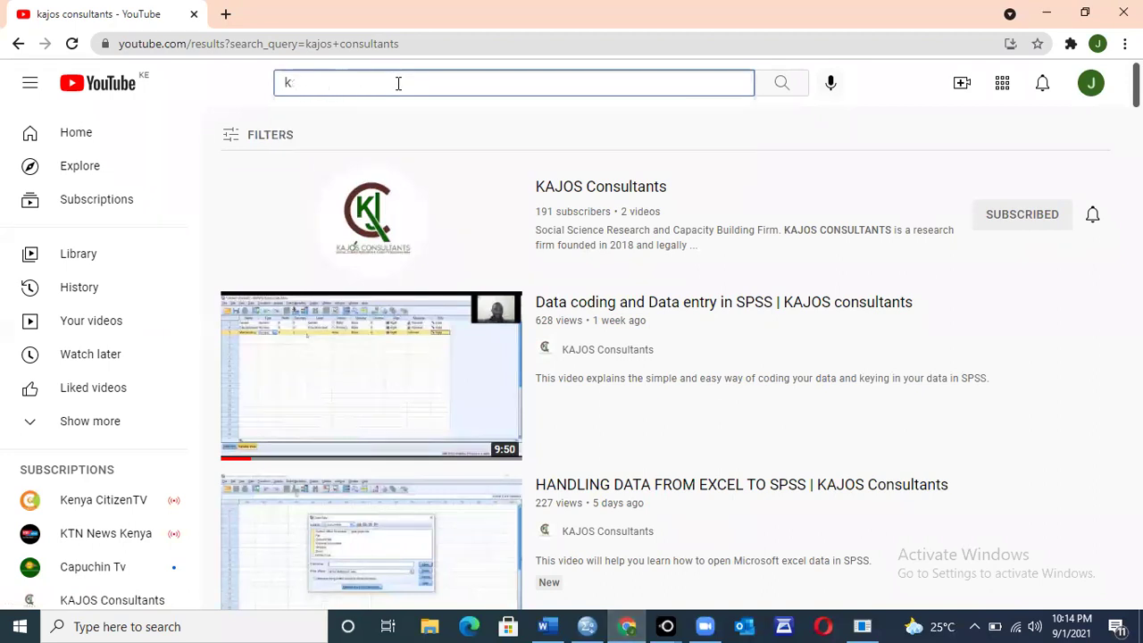
pyautogui.press('BackSpace')
pyautogui.write('KAJO')
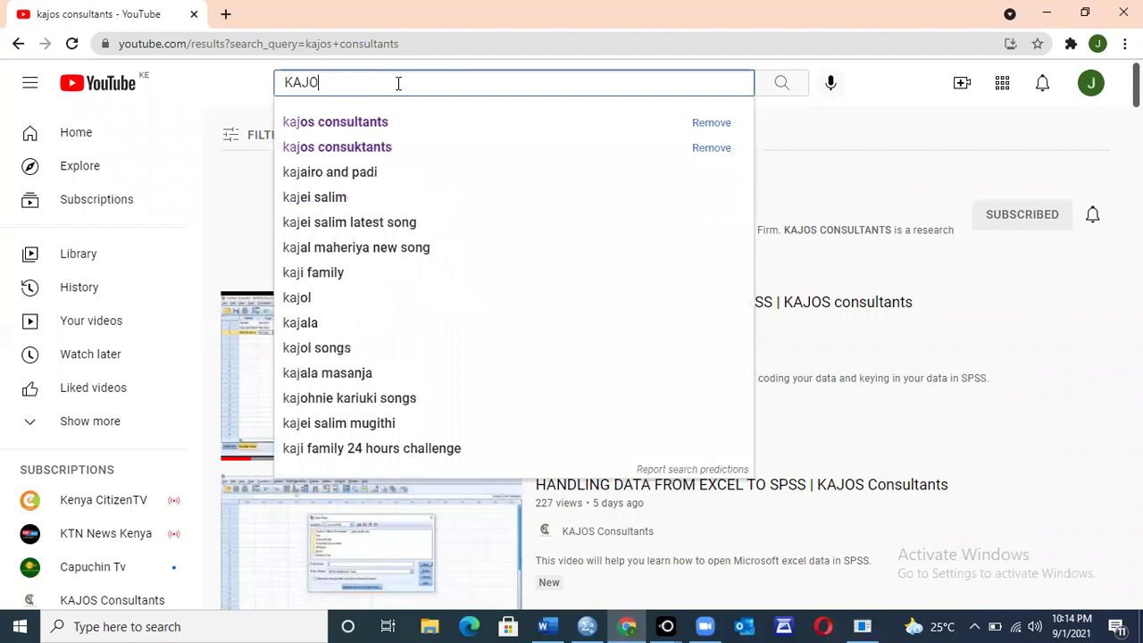
pyautogui.write('S')
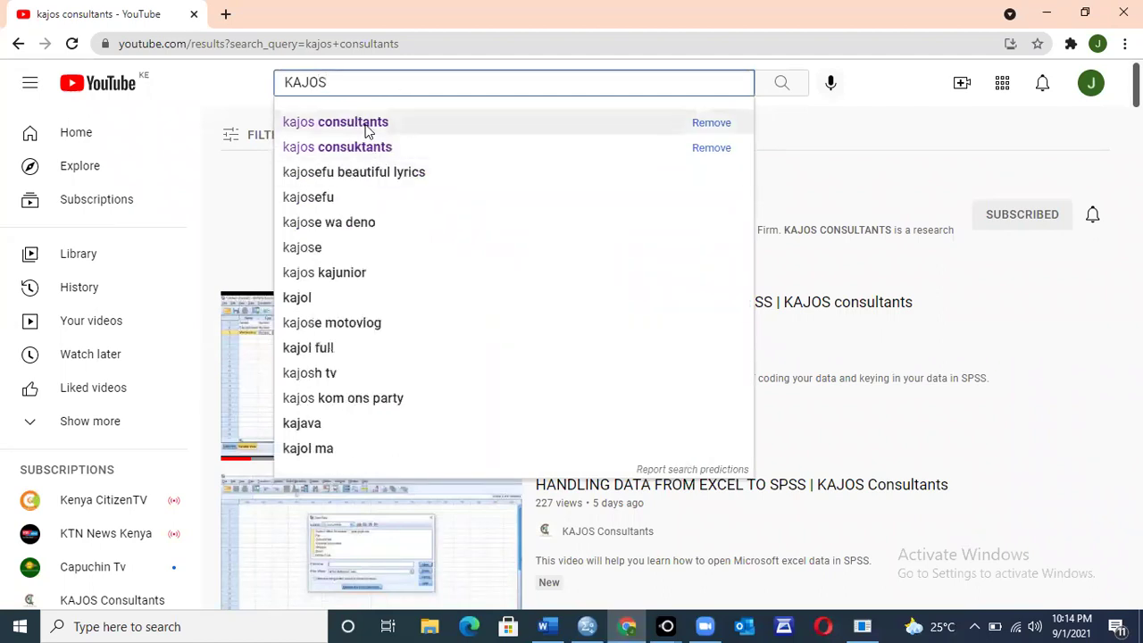
pyautogui.click(366, 131)
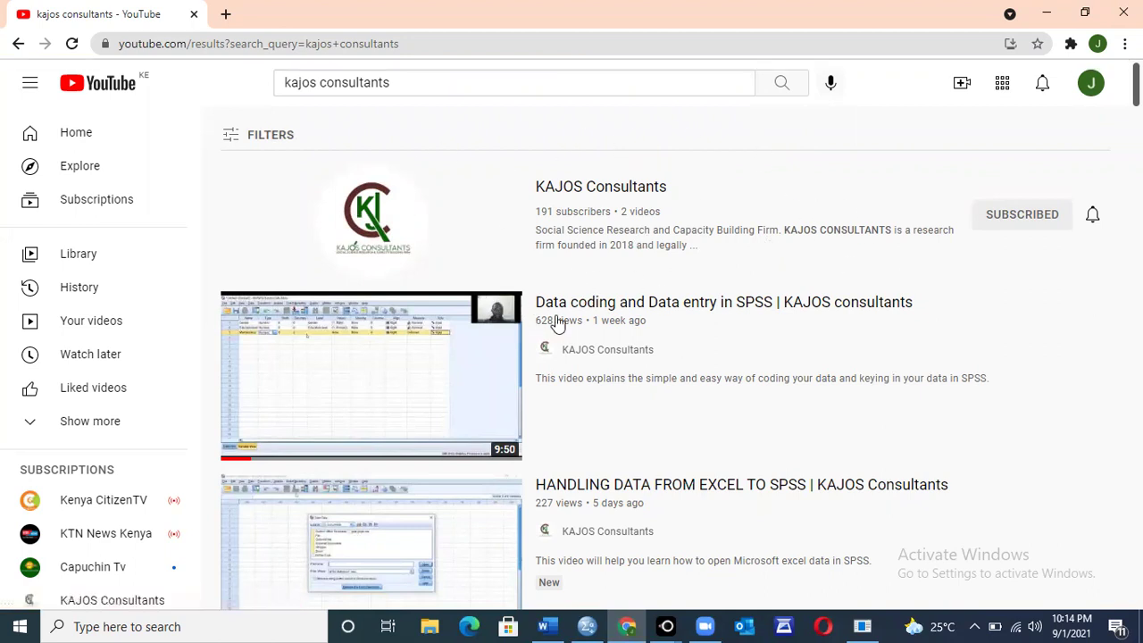
pyautogui.click(1047, 12)
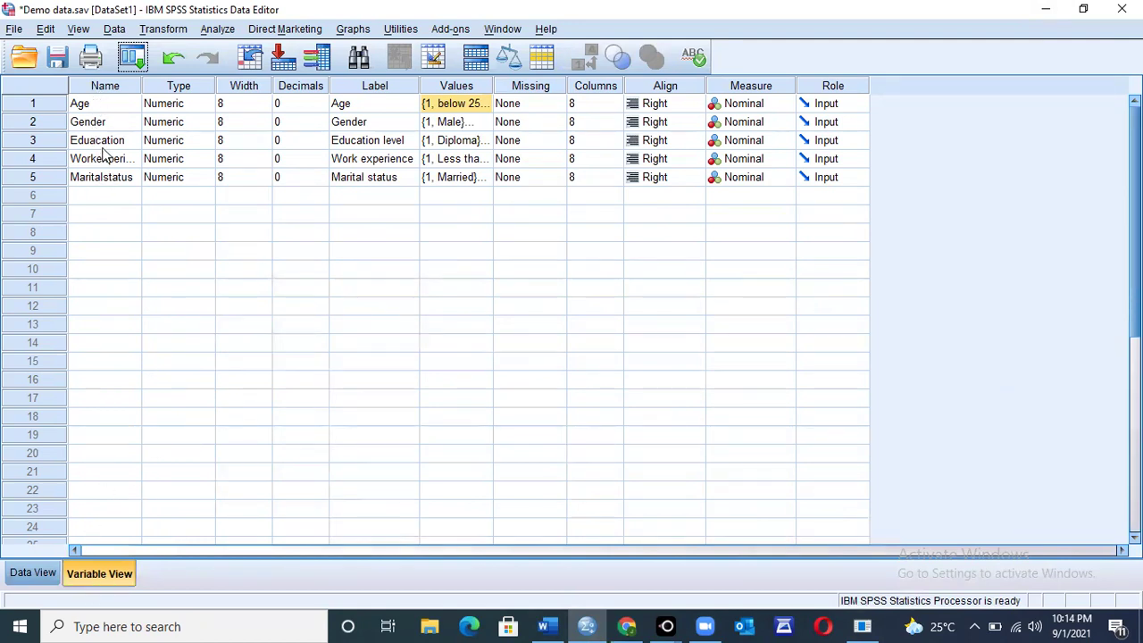
# Show the dataset's case values and look through the Age column past the last case and back to the first.
pyautogui.click(32, 574)
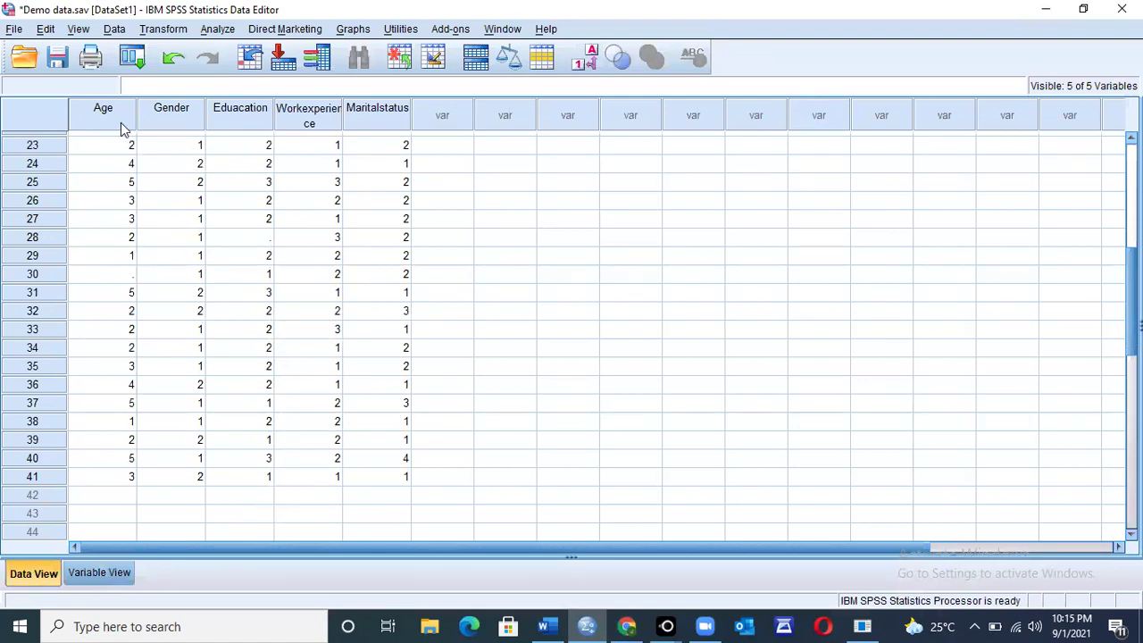
pyautogui.click(122, 184)
pyautogui.press('Down')
pyautogui.press('Down')
pyautogui.press('Down')
pyautogui.press('Down')
pyautogui.press('Down')
pyautogui.press('Down')
pyautogui.press('Down')
pyautogui.press('Down')
pyautogui.press('Down')
pyautogui.press('Down')
pyautogui.press('Down')
pyautogui.press('Down')
pyautogui.press('Down')
pyautogui.press('Down')
pyautogui.press('Down')
pyautogui.press('Down')
pyautogui.press('Down')
pyautogui.press('Down')
pyautogui.press('Down')
pyautogui.press('Down')
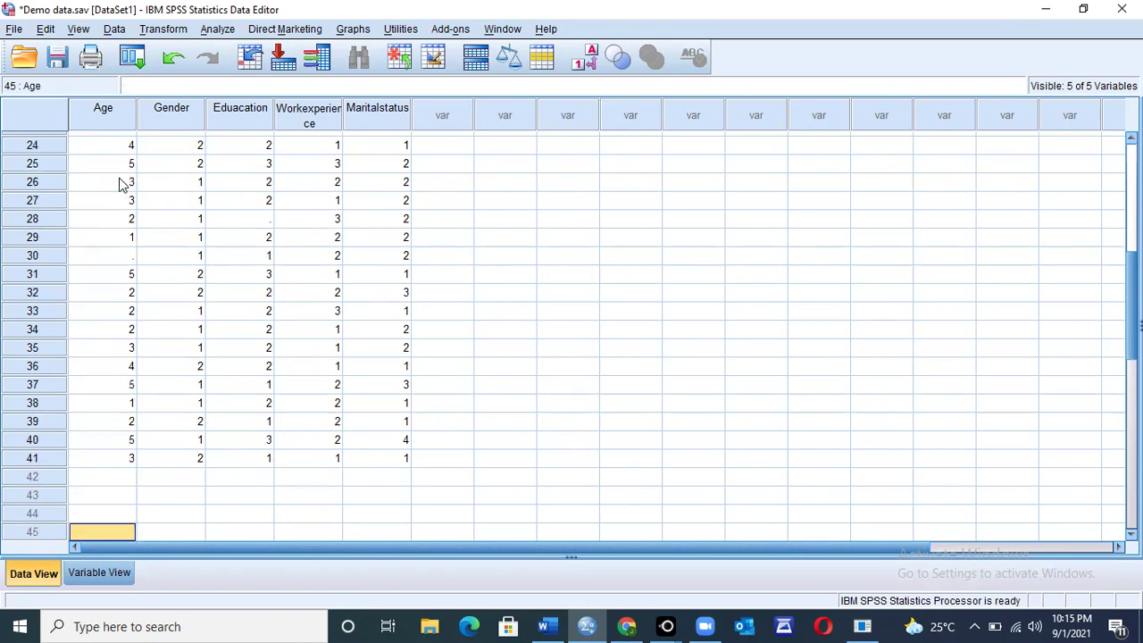
pyautogui.press('Down')
pyautogui.press('Down')
pyautogui.press('Down')
pyautogui.press('Down')
pyautogui.press('Down')
pyautogui.press('Down')
pyautogui.press('Down')
pyautogui.press('Down')
pyautogui.press('Up')
pyautogui.press('Up')
pyautogui.press('Up')
pyautogui.press('Up')
pyautogui.press('Up')
pyautogui.press('Up')
pyautogui.press('Up')
pyautogui.press('Up')
pyautogui.press('Up')
pyautogui.press('Up')
pyautogui.press('Up')
pyautogui.press('Up')
pyautogui.press('Up')
pyautogui.press('Up')
pyautogui.press('Up')
pyautogui.press('Up')
pyautogui.press('Up')
pyautogui.press('Up')
pyautogui.press('Up')
pyautogui.press('Up')
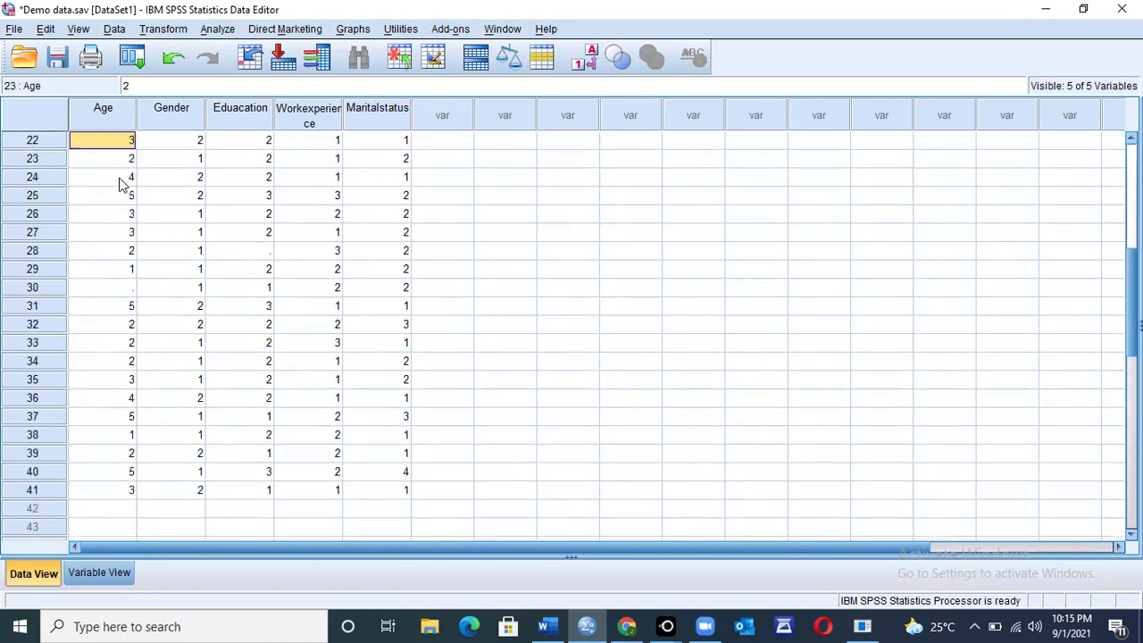
pyautogui.press('Up')
pyautogui.press('Up')
pyautogui.press('Up')
pyautogui.press('Up')
pyautogui.press('Up')
pyautogui.press('Up')
pyautogui.press('Up')
pyautogui.press('Up')
pyautogui.press('Up')
pyautogui.press('Up')
pyautogui.press('Up')
pyautogui.press('Up')
pyautogui.press('Up')
pyautogui.press('Up')
pyautogui.press('Up')
pyautogui.press('Up')
pyautogui.press('Up')
pyautogui.press('Up')
pyautogui.press('Up')
pyautogui.press('Up')
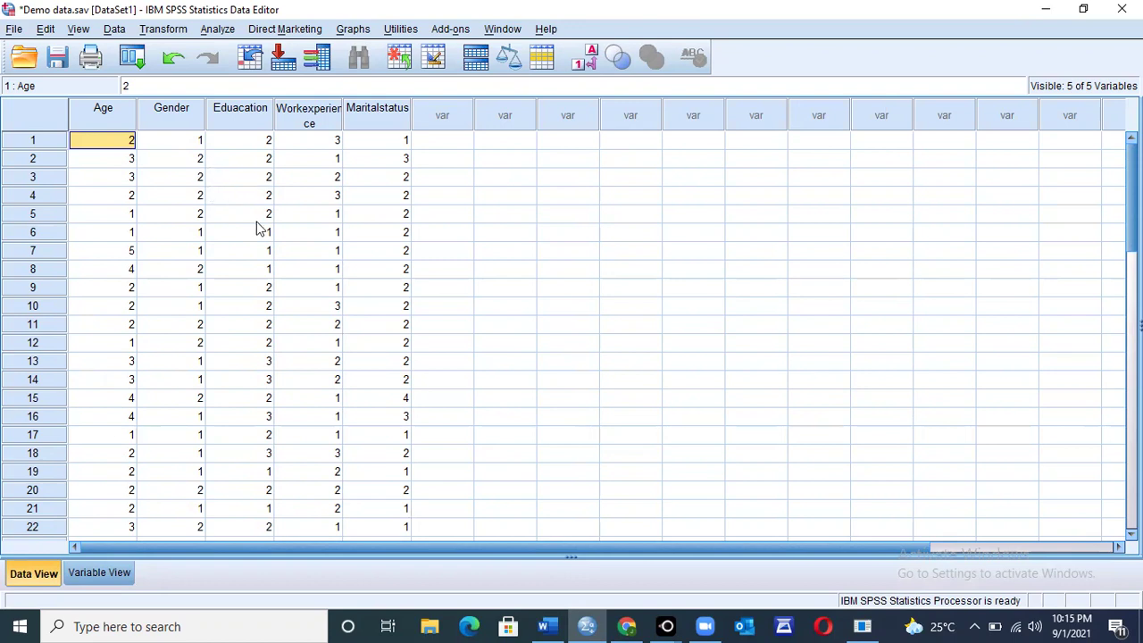
# Look through the Gender values from case 11 down to case 36.
pyautogui.click(174, 331)
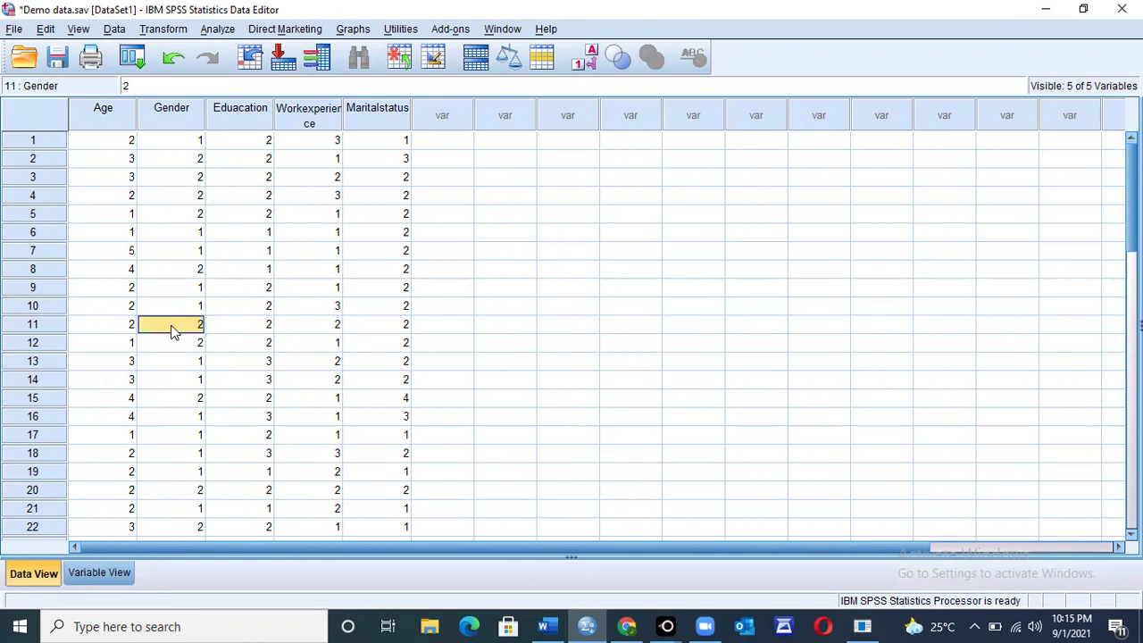
pyautogui.press('Down')
pyautogui.press('Down')
pyautogui.press('Down')
pyautogui.press('Down')
pyautogui.press('Down')
pyautogui.press('Down')
pyautogui.press('Down')
pyautogui.press('Down')
pyautogui.press('Down')
pyautogui.press('Down')
pyautogui.press('Down')
pyautogui.press('Down')
pyautogui.press('Down')
pyautogui.press('Down')
pyautogui.press('Down')
pyautogui.press('Down')
pyautogui.press('Down')
pyautogui.press('Down')
pyautogui.press('Down')
pyautogui.press('Down')
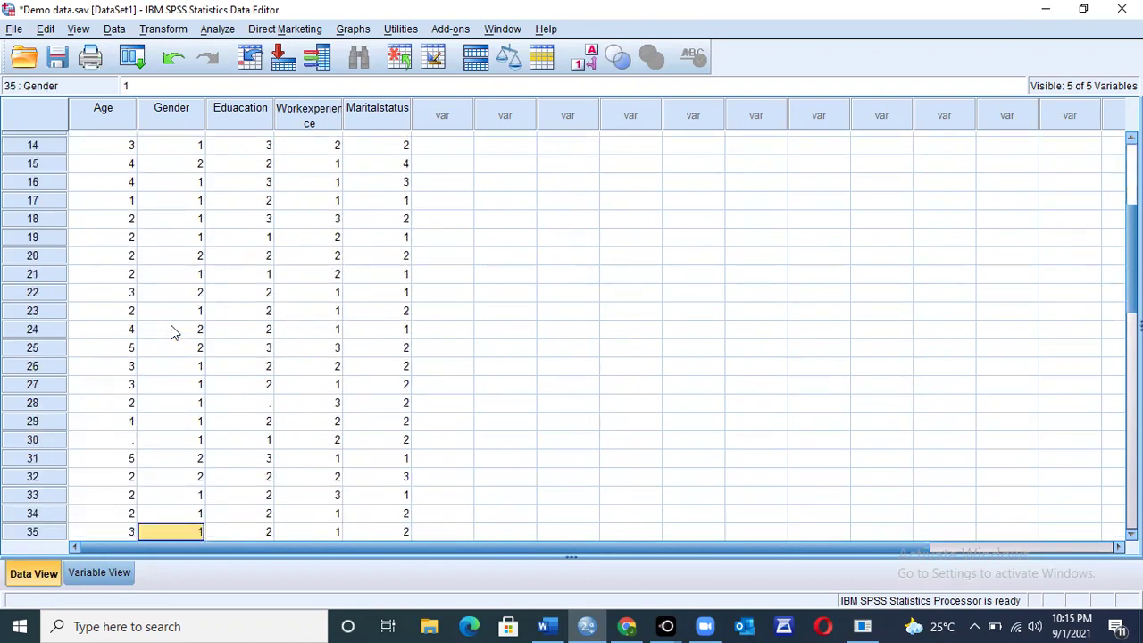
pyautogui.press('Down')
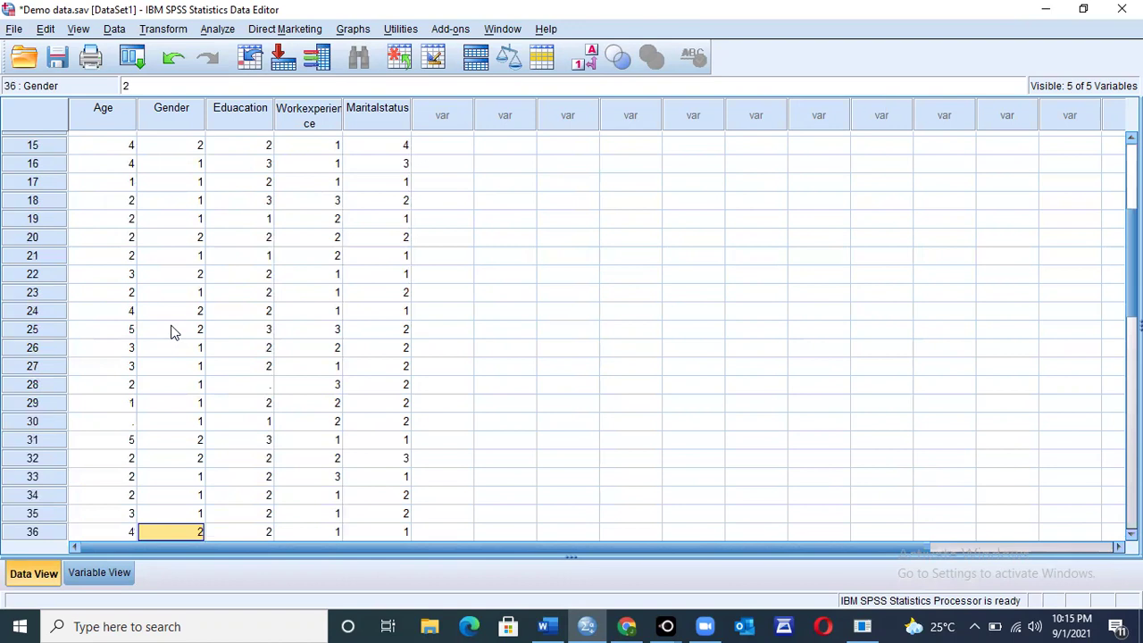
# Examine the Age entry of case 30 and the Age values from case 33 down to the last case.
pyautogui.click(125, 423)
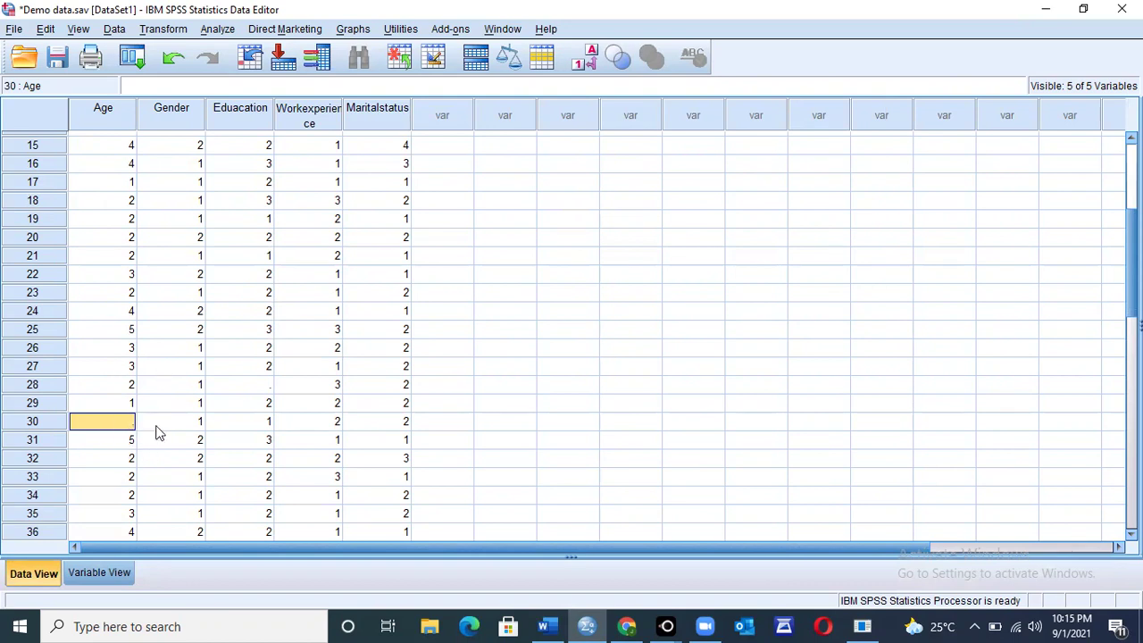
pyautogui.click(129, 477)
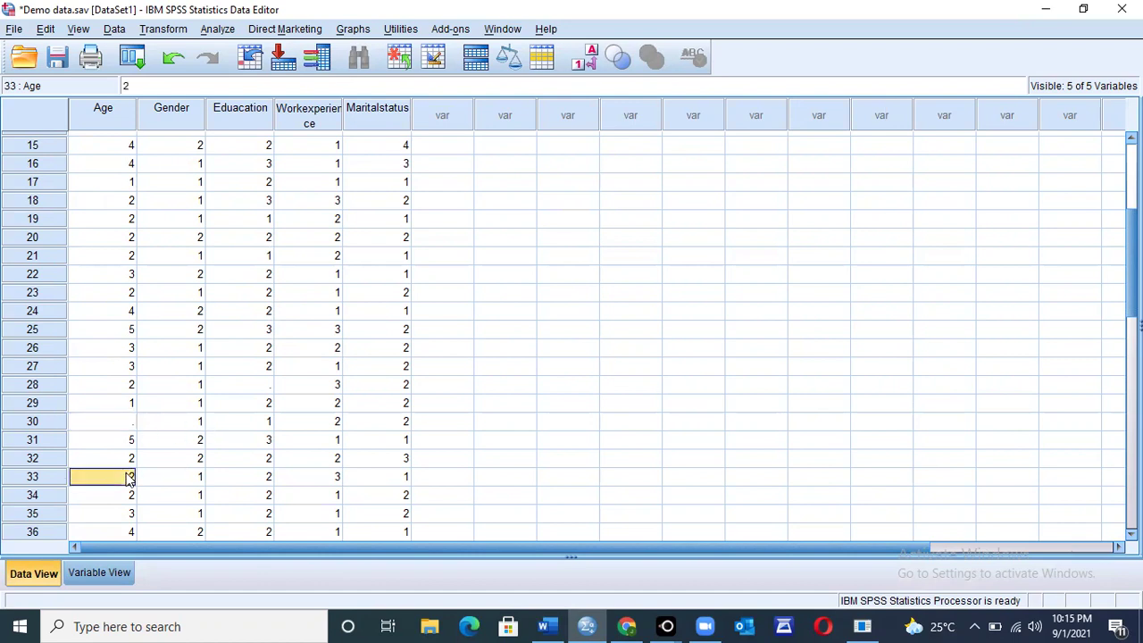
pyautogui.press('Down')
pyautogui.press('Down')
pyautogui.press('Down')
pyautogui.press('Down')
pyautogui.press('Down')
pyautogui.press('Down')
pyautogui.press('Down')
pyautogui.press('Down')
pyautogui.press('Down')
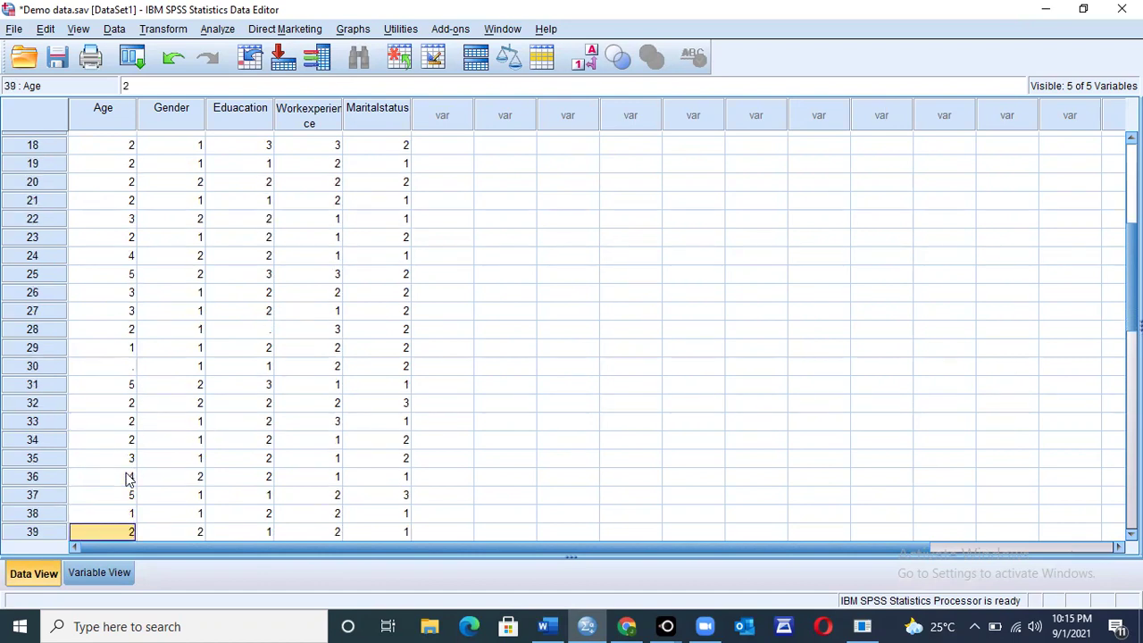
pyautogui.press('Up')
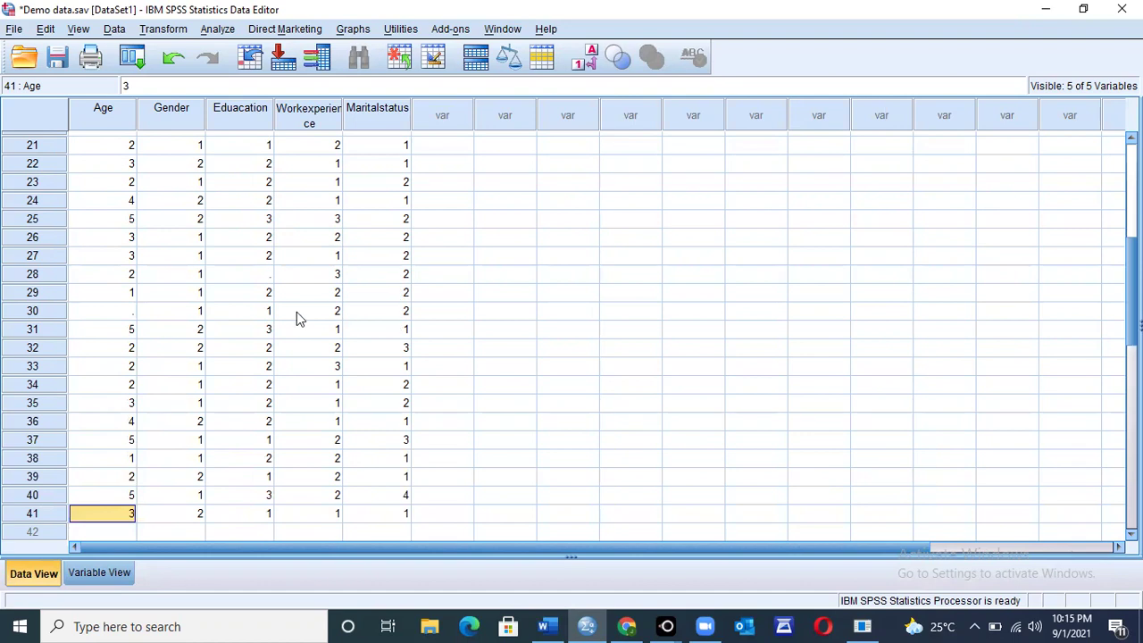
# Look through the Workexperience values between cases 32 and 7, and examine the Eduacation entry of case 28.
pyautogui.click(304, 349)
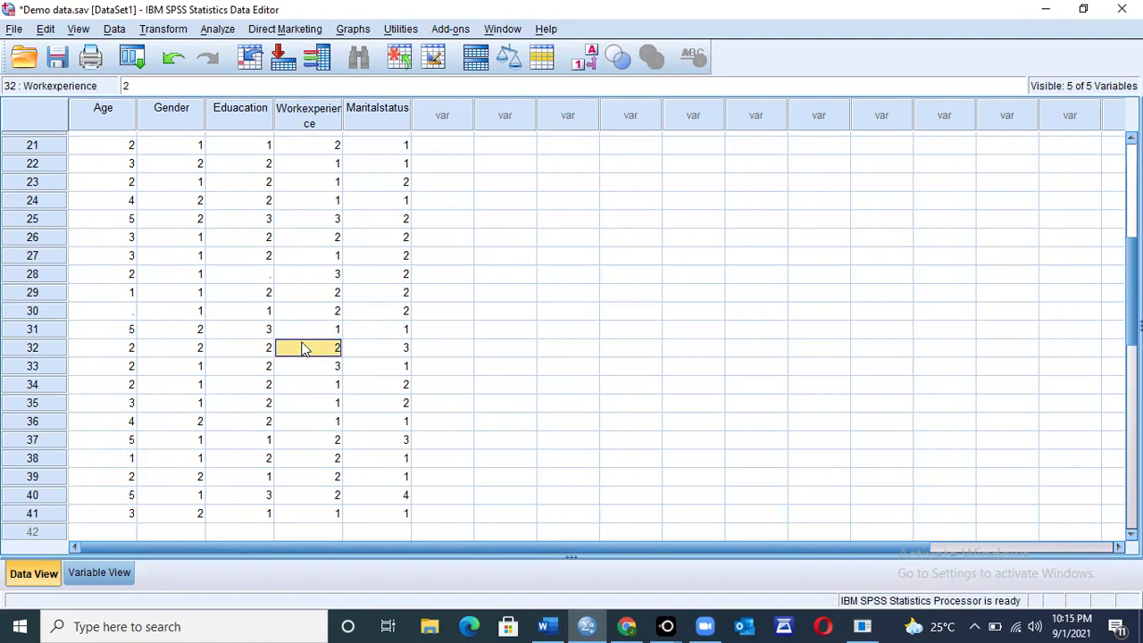
pyautogui.press('Up')
pyautogui.press('Up')
pyautogui.press('Up')
pyautogui.press('Up')
pyautogui.press('Up')
pyautogui.press('Up')
pyautogui.press('Up')
pyautogui.press('Up')
pyautogui.press('Up')
pyautogui.press('Up')
pyautogui.press('Up')
pyautogui.press('Up')
pyautogui.press('Up')
pyautogui.press('Up')
pyautogui.press('Up')
pyautogui.press('Up')
pyautogui.press('Up')
pyautogui.press('Up')
pyautogui.press('Up')
pyautogui.press('Up')
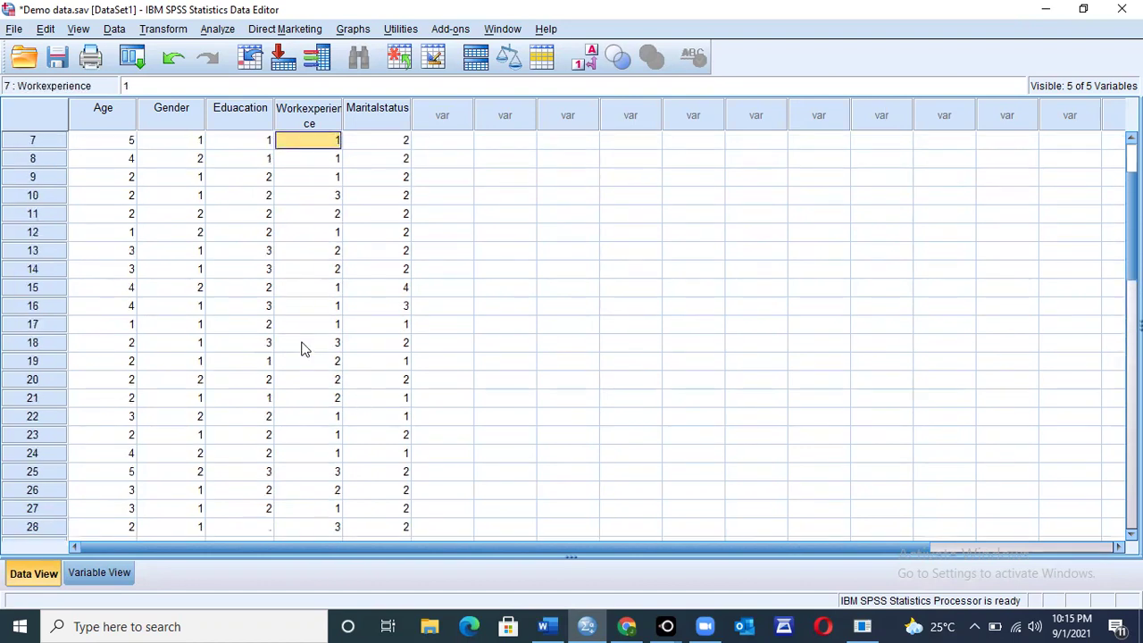
pyautogui.press('Down')
pyautogui.press('Down')
pyautogui.press('Down')
pyautogui.press('Down')
pyautogui.press('Down')
pyautogui.press('Down')
pyautogui.press('Down')
pyautogui.press('Down')
pyautogui.press('Down')
pyautogui.press('Down')
pyautogui.press('Down')
pyautogui.press('Down')
pyautogui.press('Down')
pyautogui.press('Down')
pyautogui.press('Down')
pyautogui.press('Down')
pyautogui.press('Down')
pyautogui.press('Down')
pyautogui.press('Down')
pyautogui.press('Down')
pyautogui.press('Down')
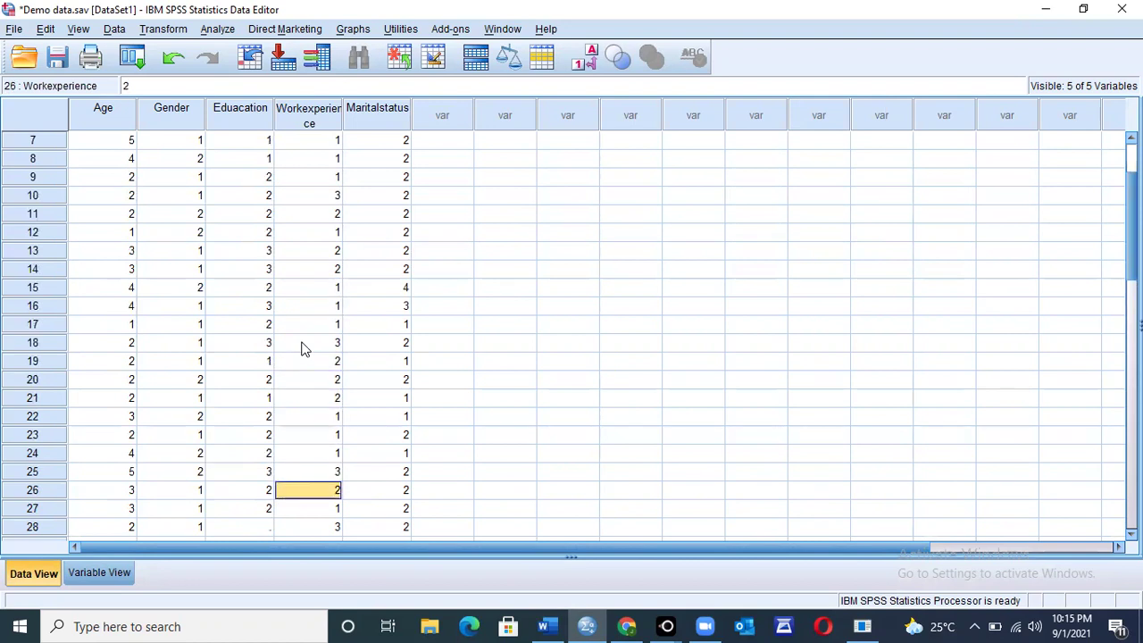
pyautogui.press('Down')
pyautogui.press('Down')
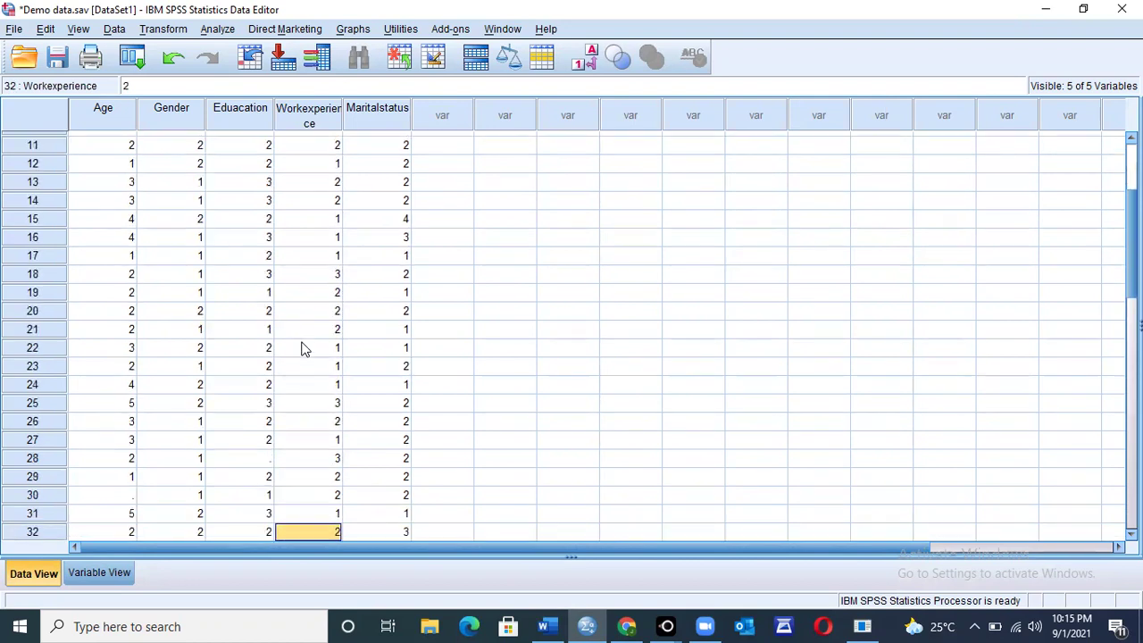
pyautogui.click(259, 459)
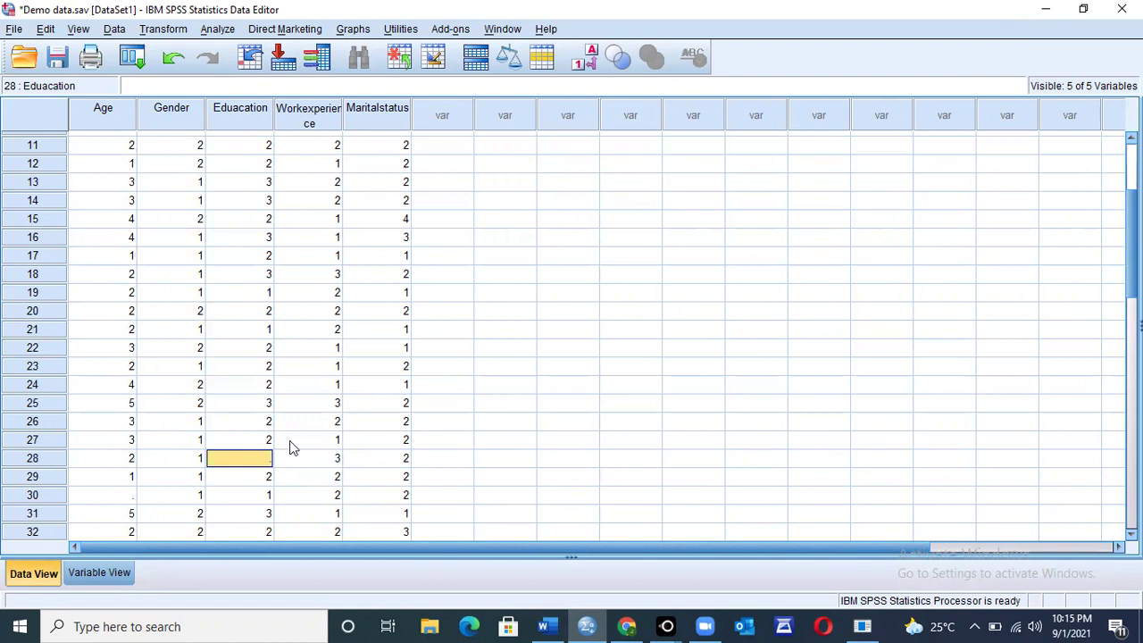
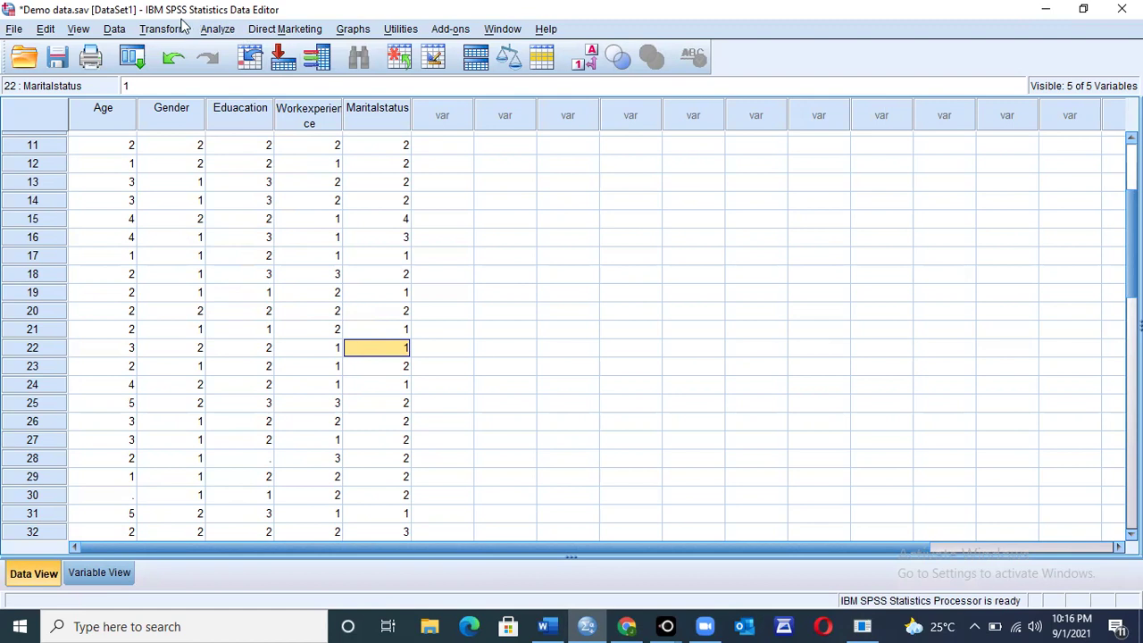
# Run a Frequencies analysis with Age as the only variable and the frequency table displayed.
pyautogui.click(218, 31)
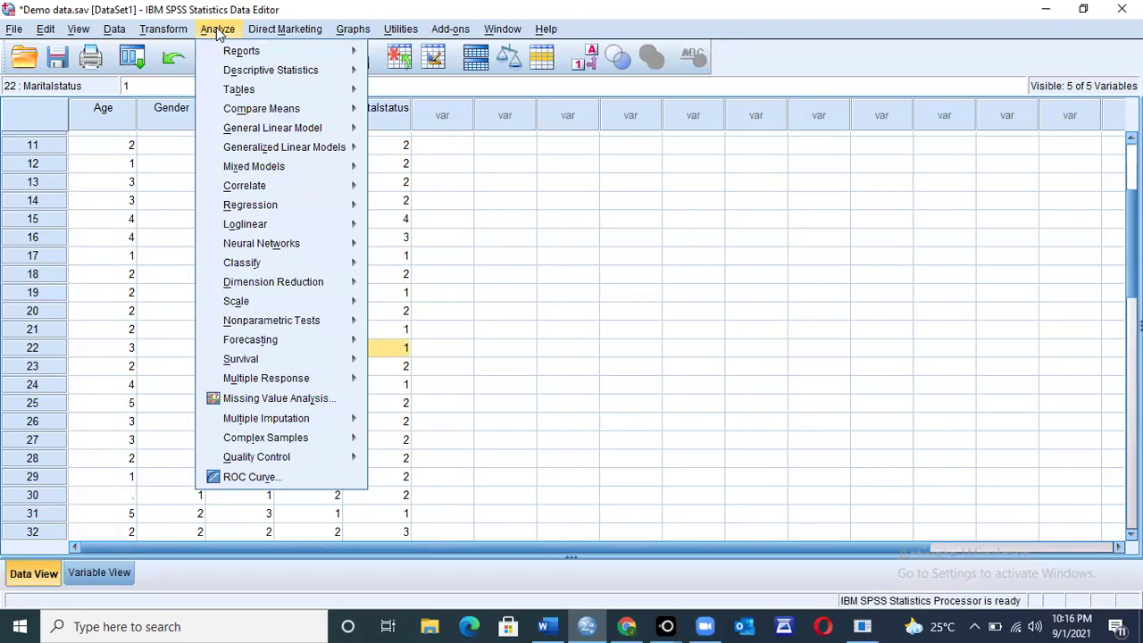
pyautogui.moveTo(282, 72)
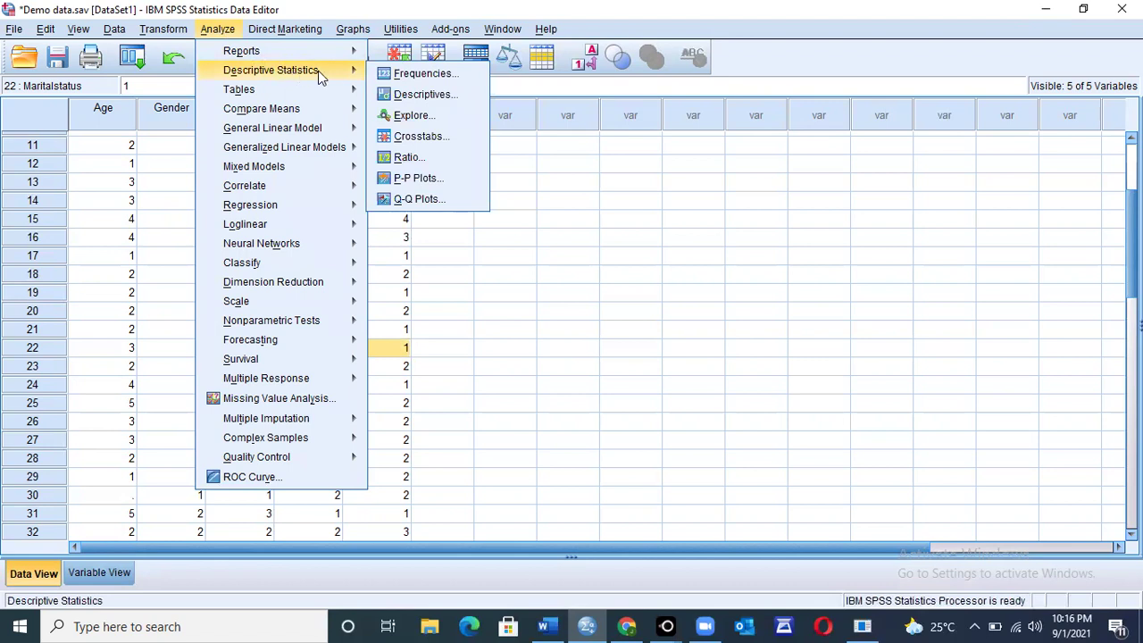
pyautogui.click(427, 77)
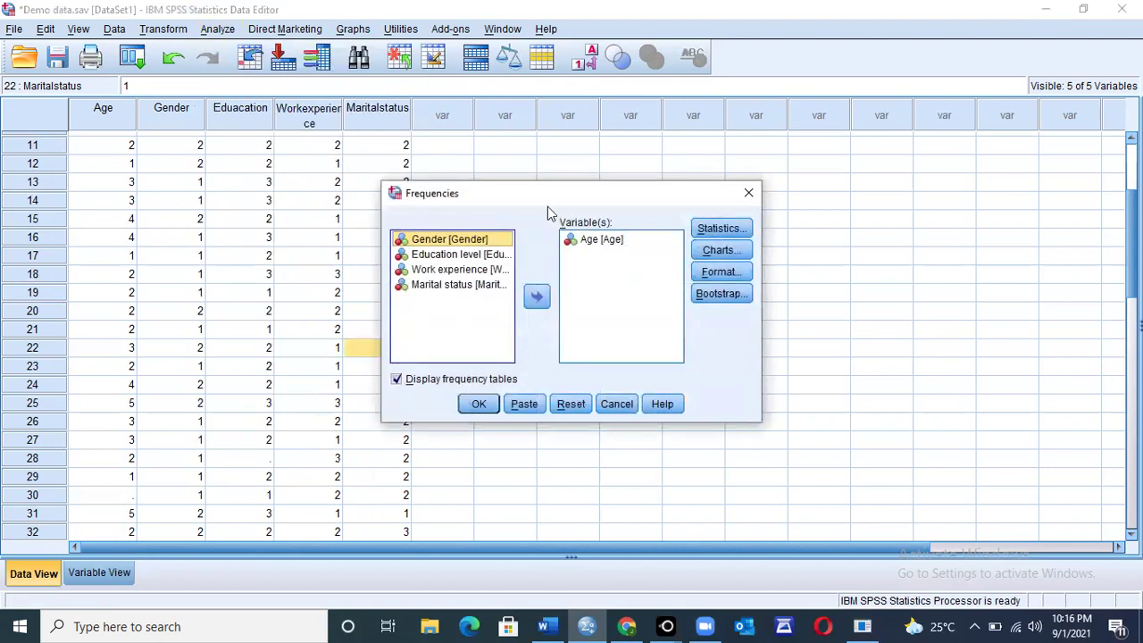
pyautogui.click(591, 241)
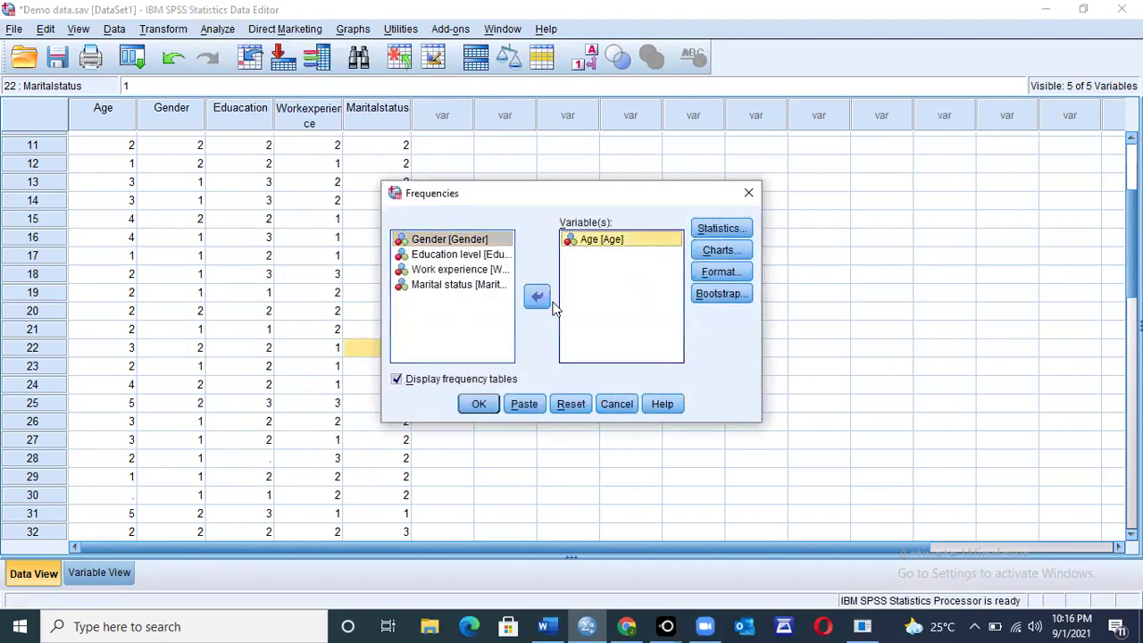
pyautogui.click(537, 299)
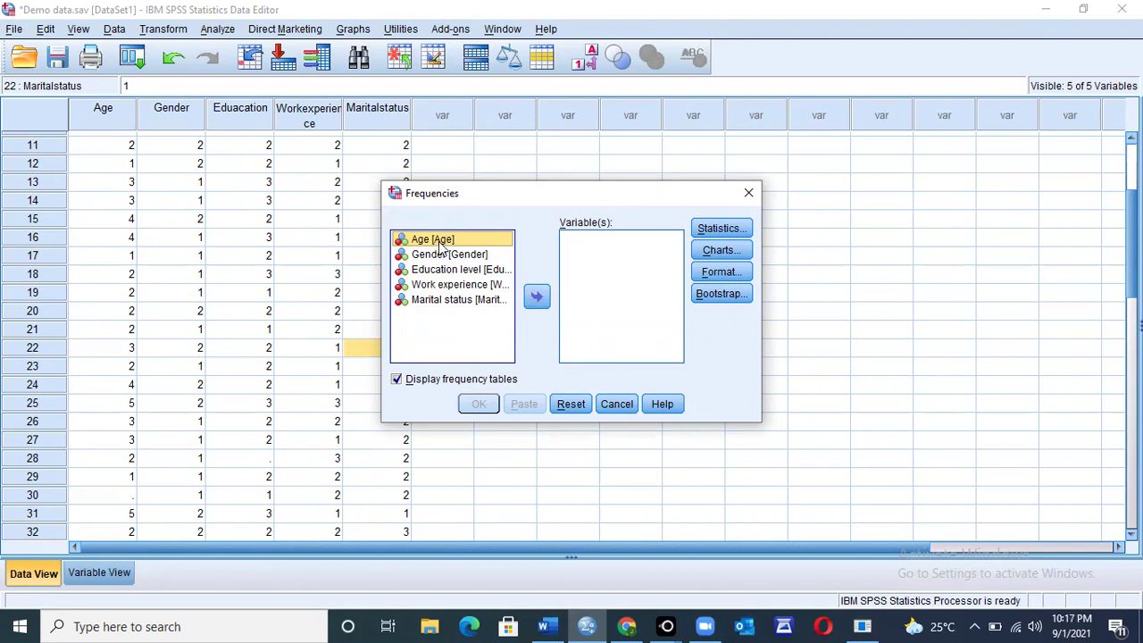
pyautogui.click(536, 298)
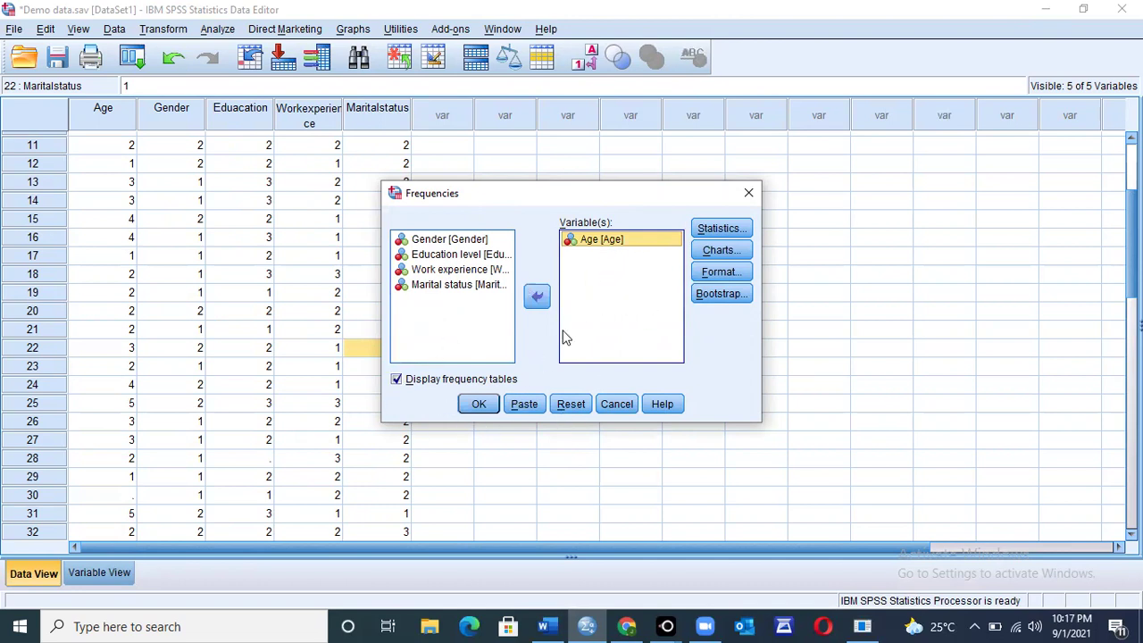
pyautogui.click(477, 405)
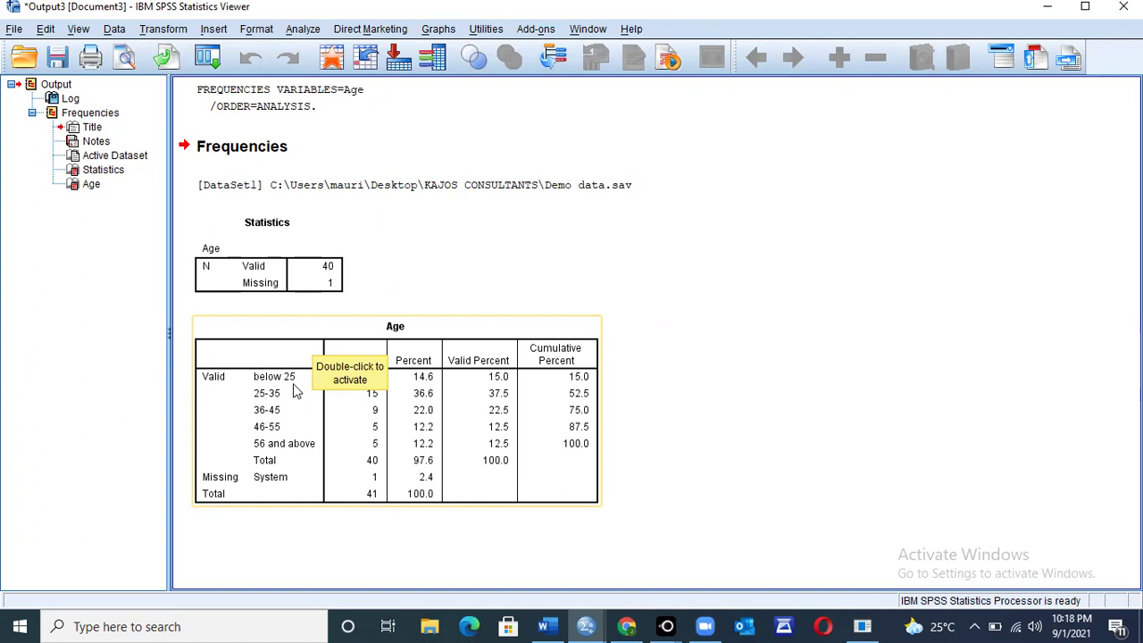
# Check the Age table's percent for the below 25 group by calculating 6÷41×100 in the LetsView phone calculator, then return to the output.
pyautogui.click(539, 415)
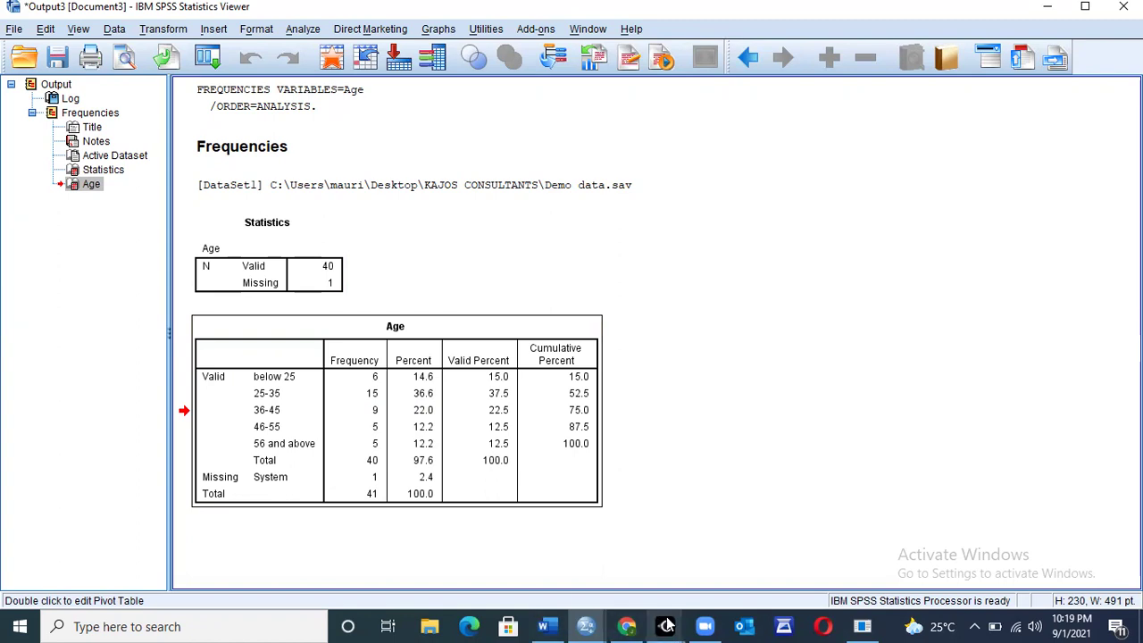
pyautogui.moveTo(669, 625)
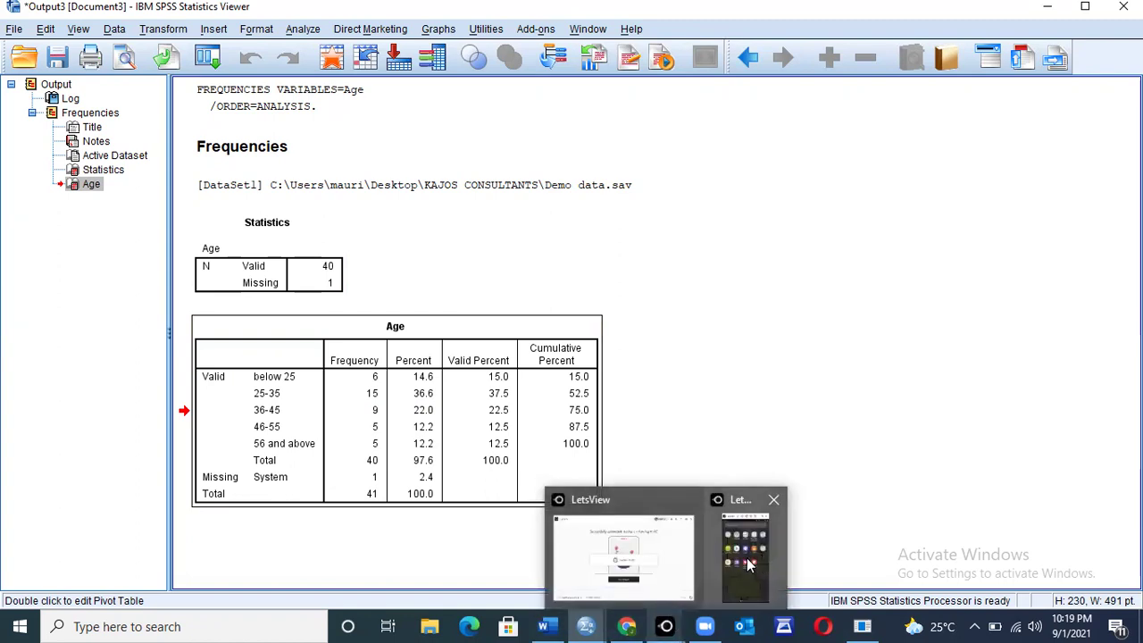
pyautogui.click(749, 563)
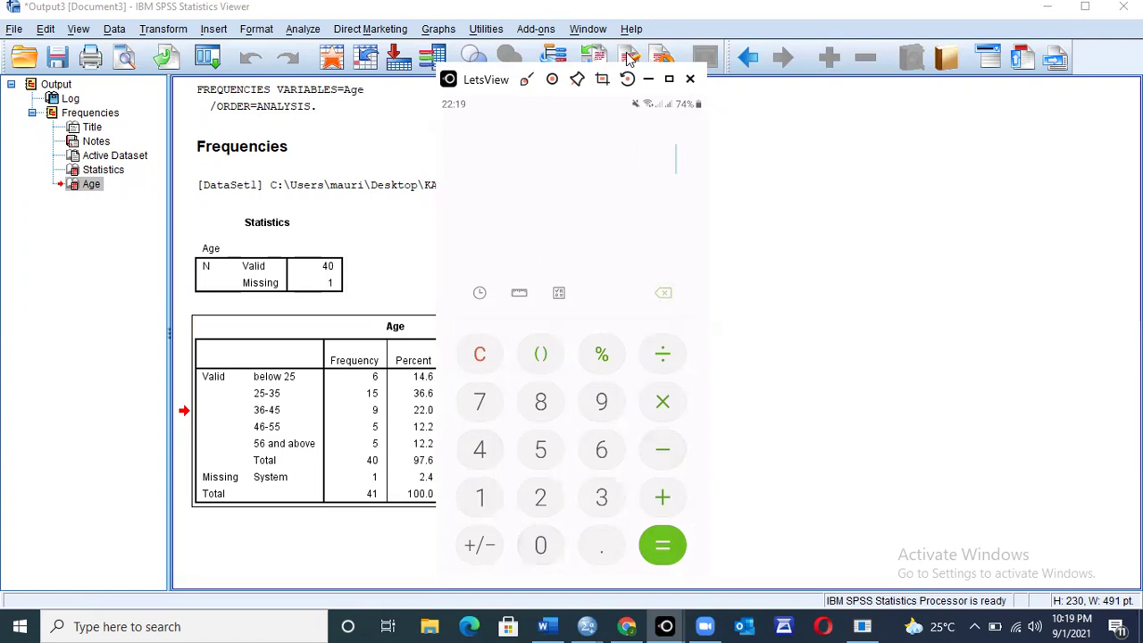
pyautogui.click(647, 80)
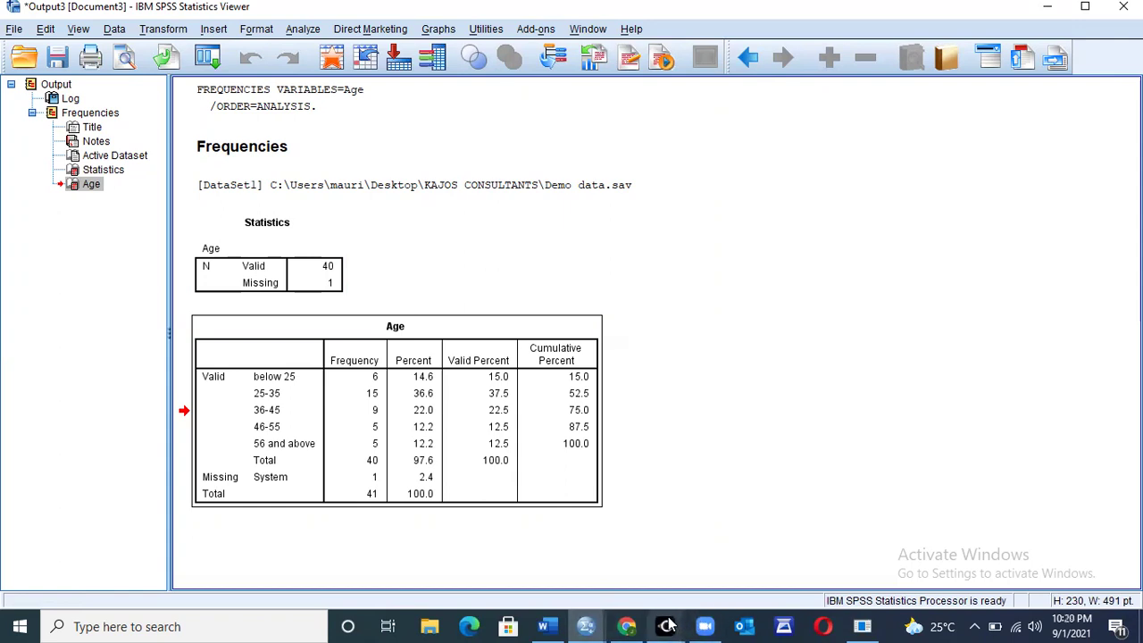
pyautogui.moveTo(669, 626)
pyautogui.click(748, 568)
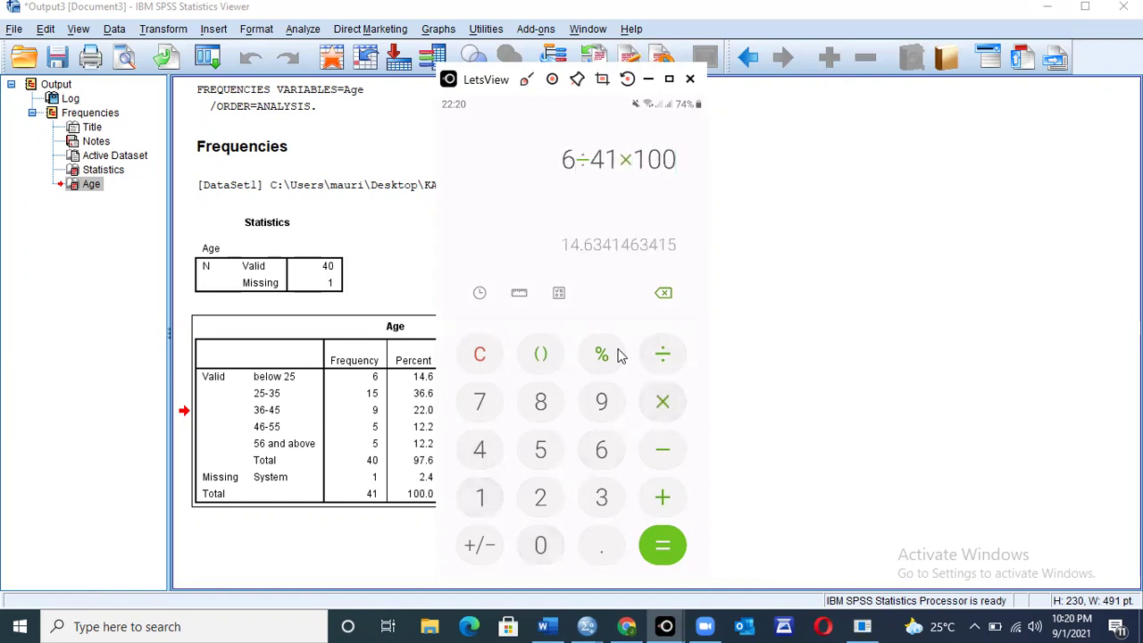
pyautogui.click(361, 352)
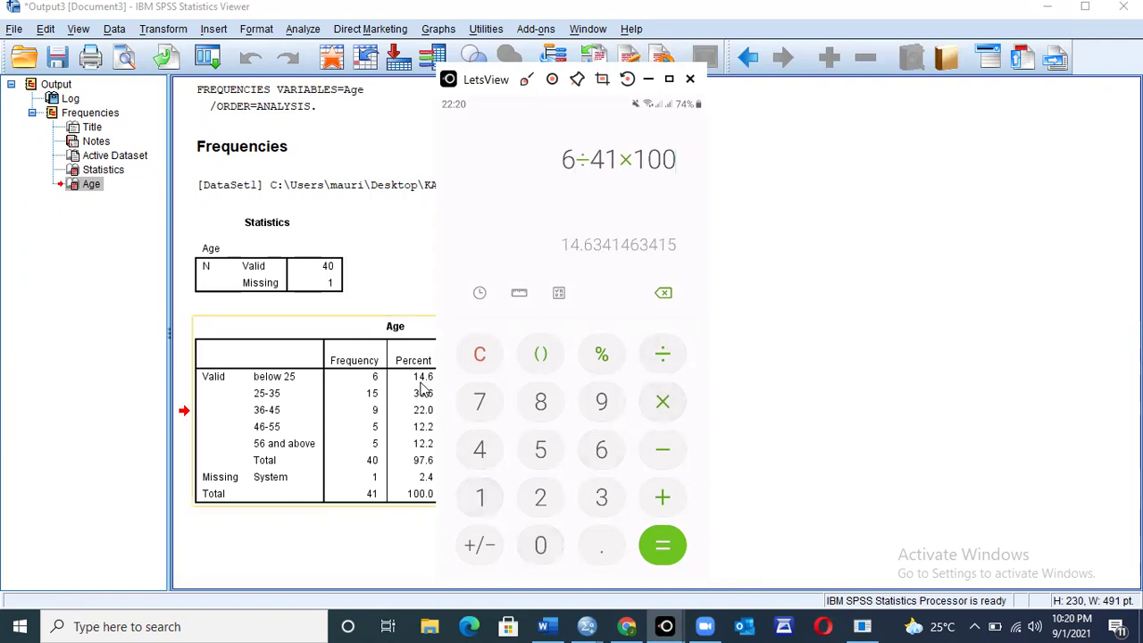
pyautogui.click(649, 80)
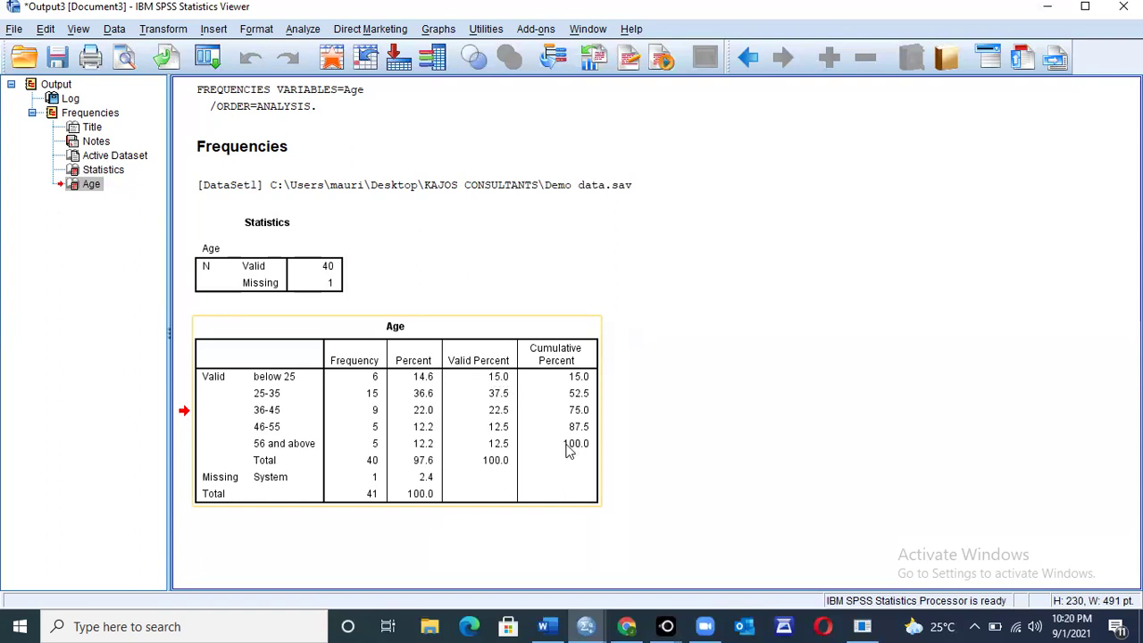
# Check the below 25 group's valid percent by calculating 6÷40×100 in the LetsView phone calculator, and return to the output.
pyautogui.moveTo(666, 625)
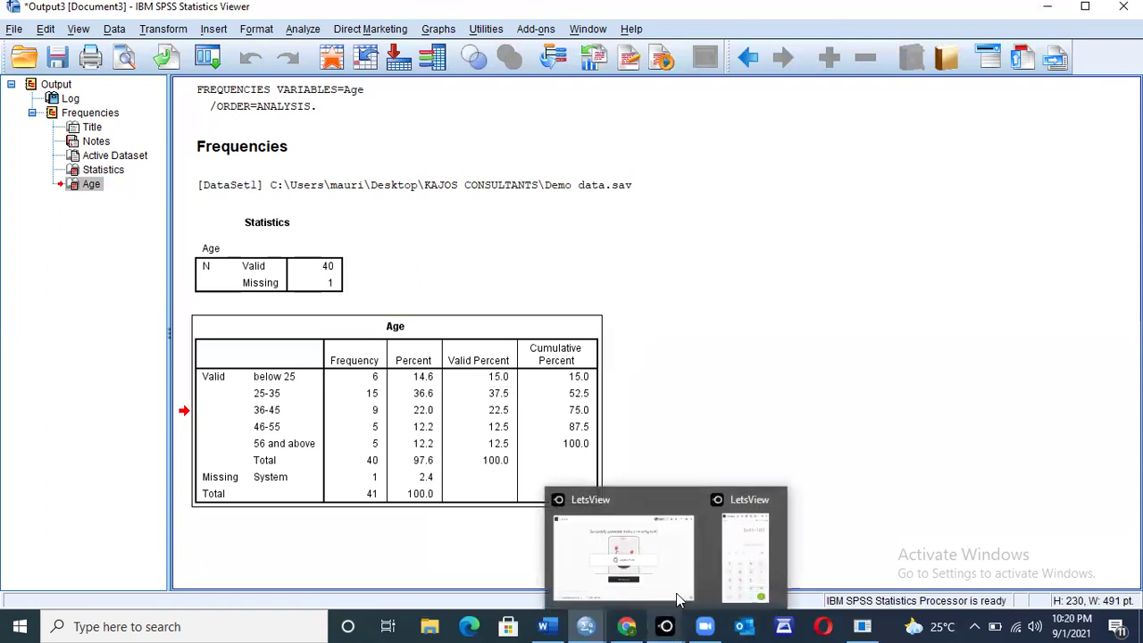
pyautogui.click(731, 566)
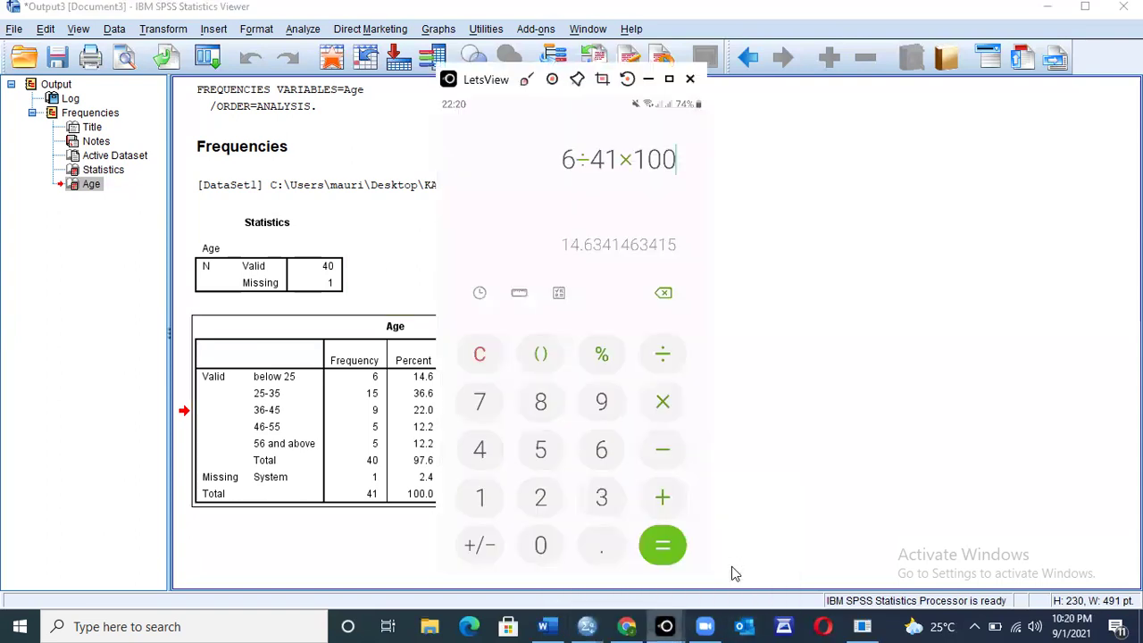
pyautogui.click(677, 356)
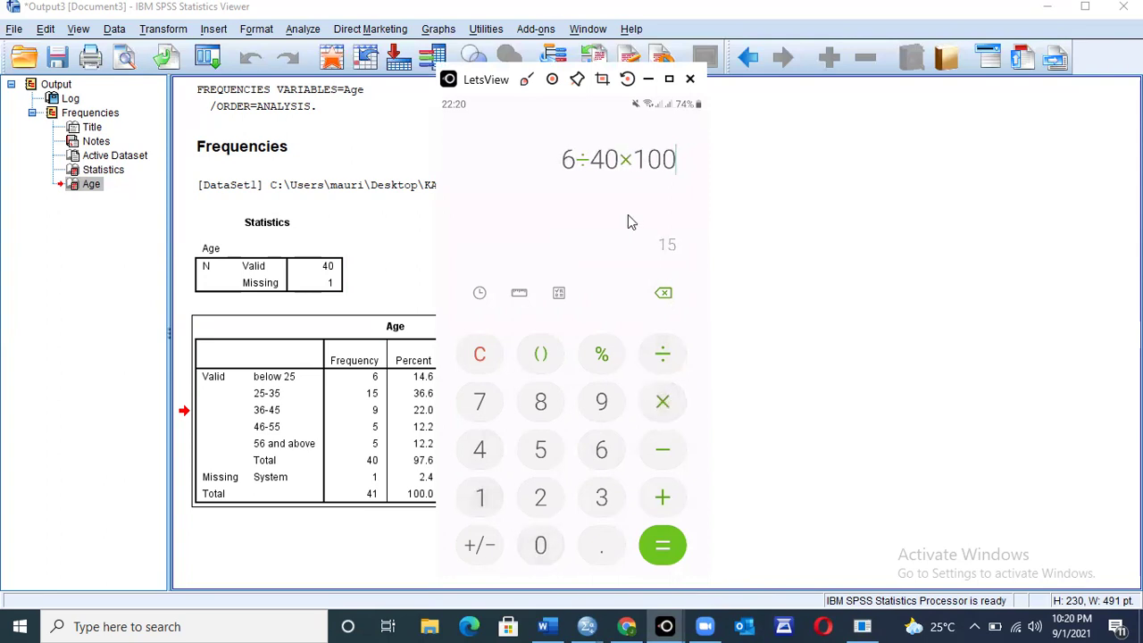
pyautogui.click(649, 80)
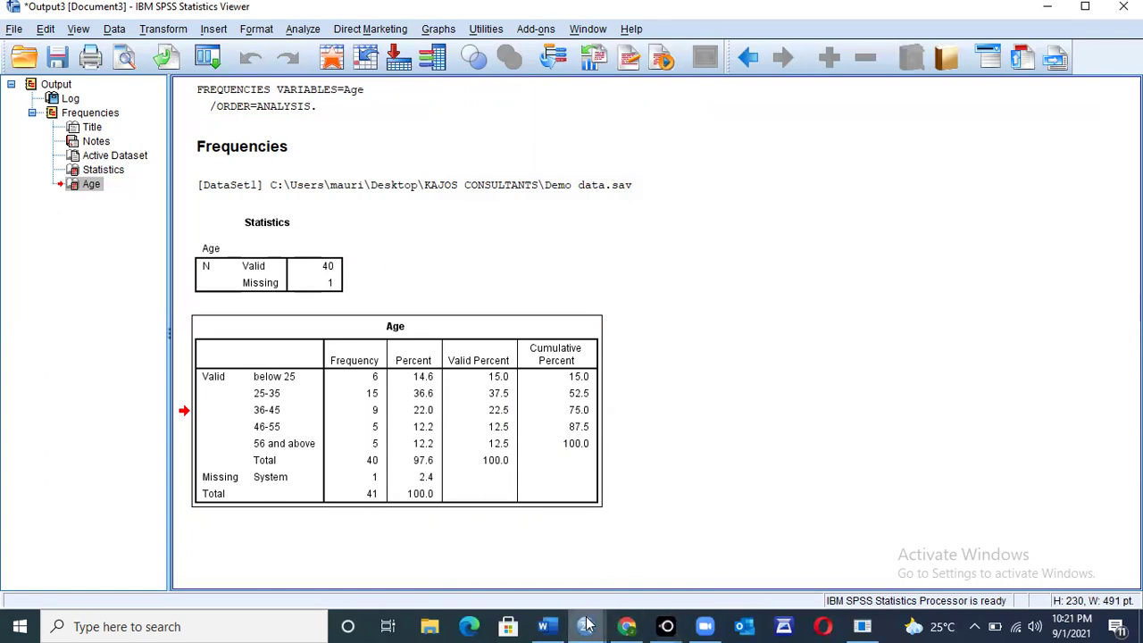
# Check the 25-35 group's cumulative percent by clearing the LetsView phone calculator and calculating 15+37.5, and return to the output.
pyautogui.moveTo(686, 625)
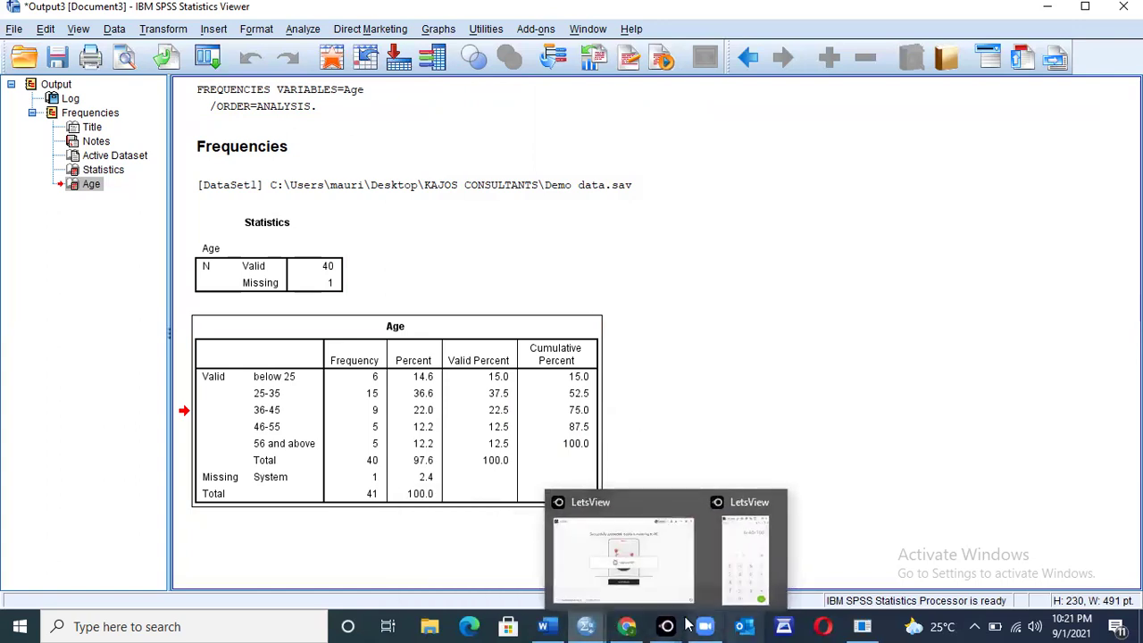
pyautogui.click(738, 551)
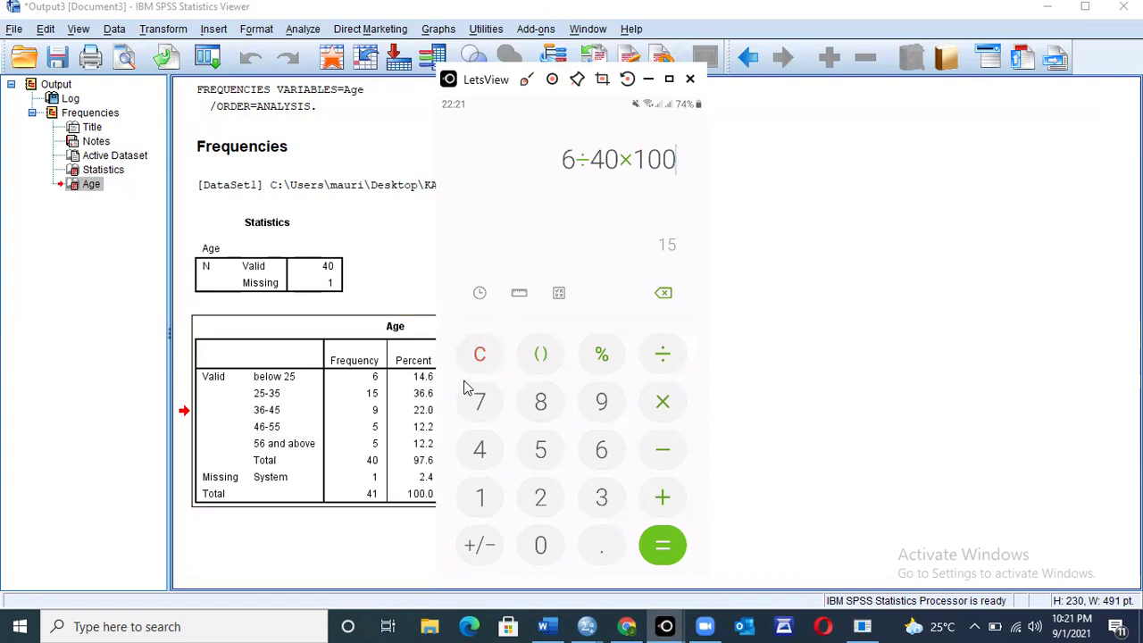
pyautogui.press('BackSpace')
pyautogui.press('BackSpace')
pyautogui.press('BackSpace')
pyautogui.press('BackSpace')
pyautogui.press('BackSpace')
pyautogui.press('BackSpace')
pyautogui.press('BackSpace')
pyautogui.press('BackSpace')
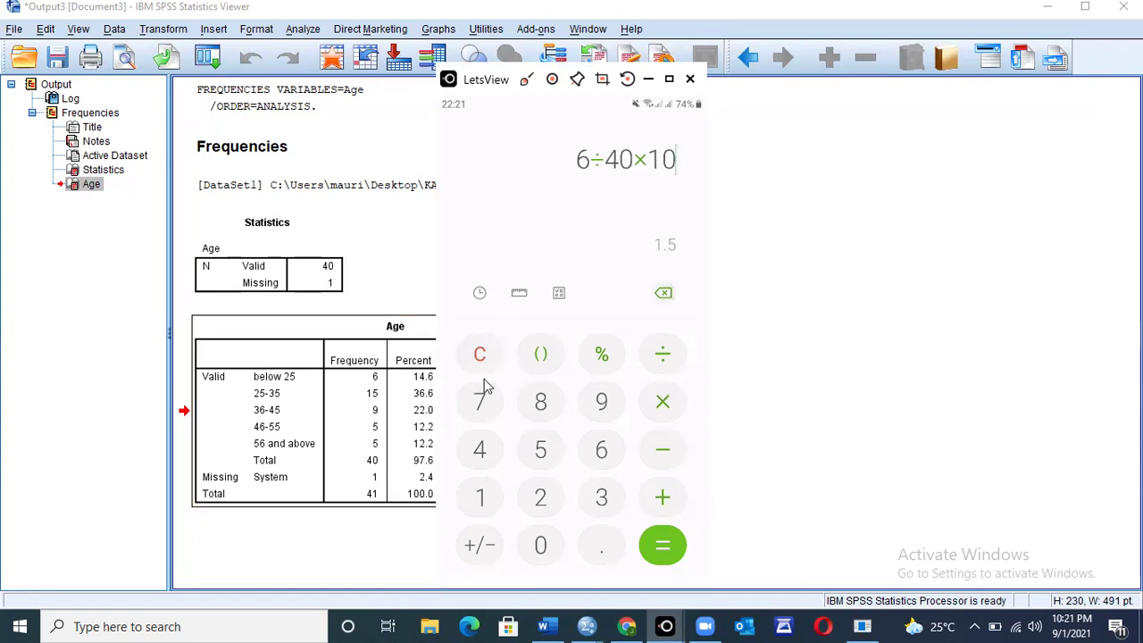
pyautogui.write('15+')
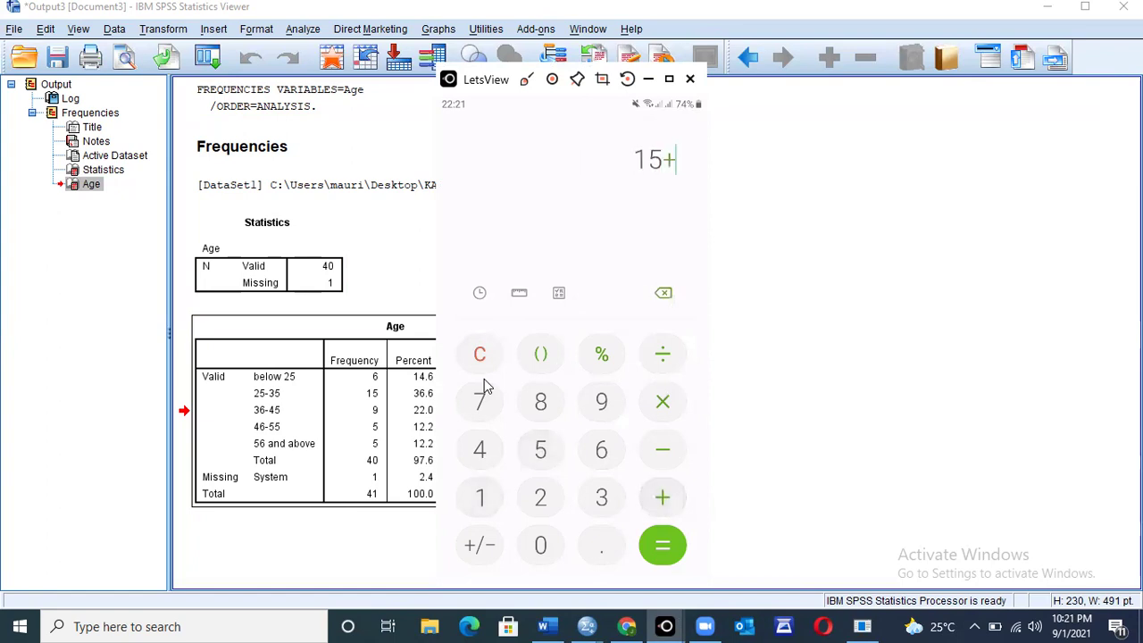
pyautogui.click(648, 79)
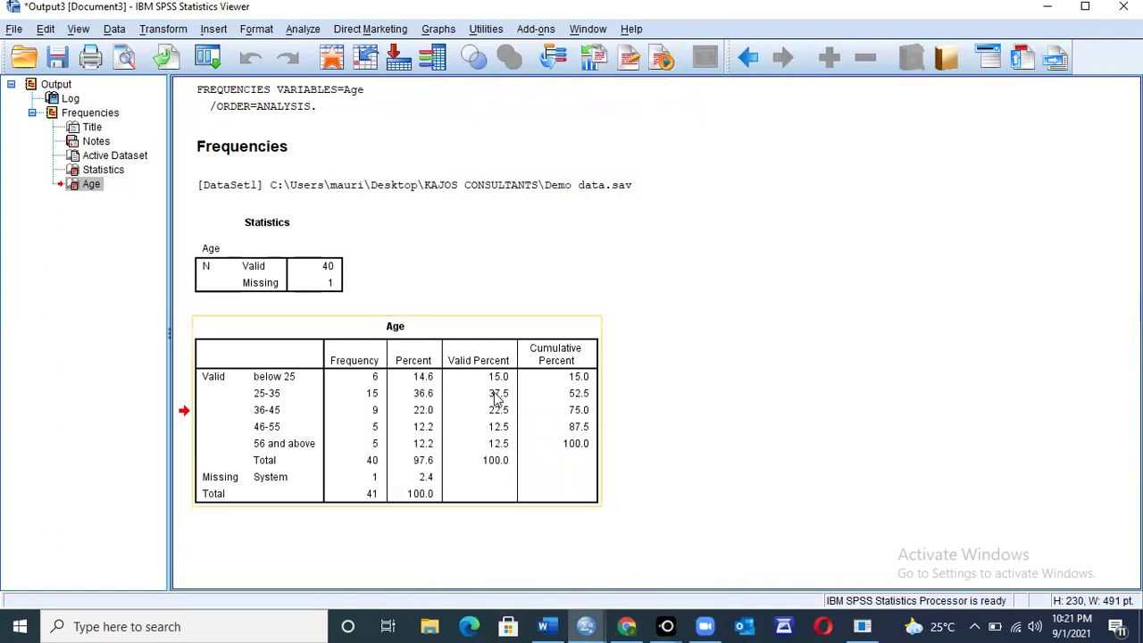
pyautogui.moveTo(668, 627)
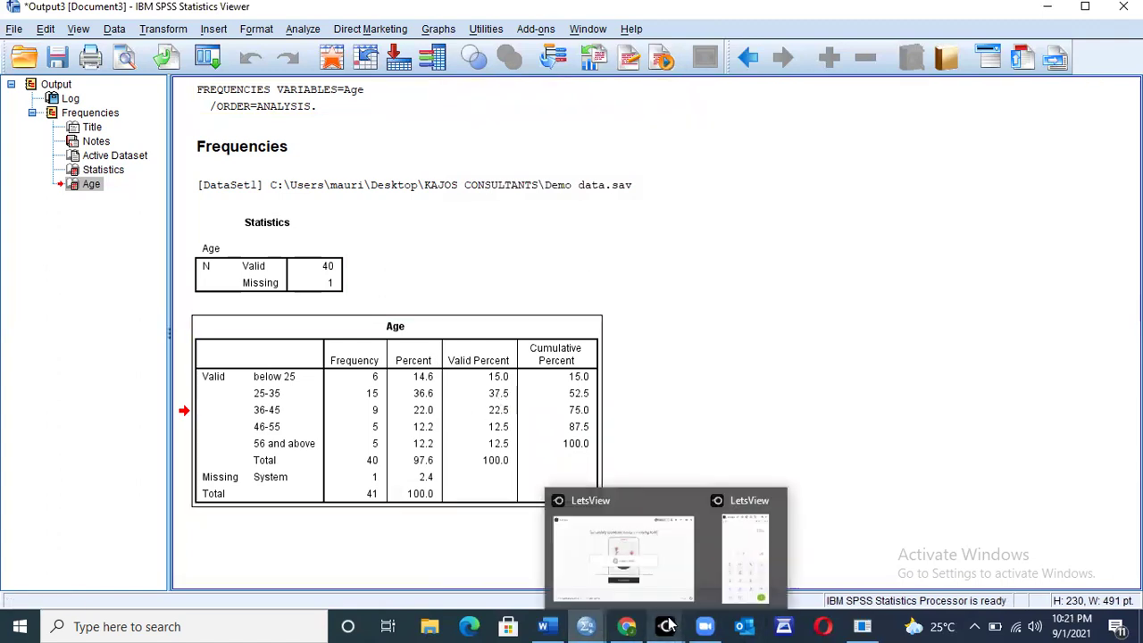
pyautogui.click(741, 554)
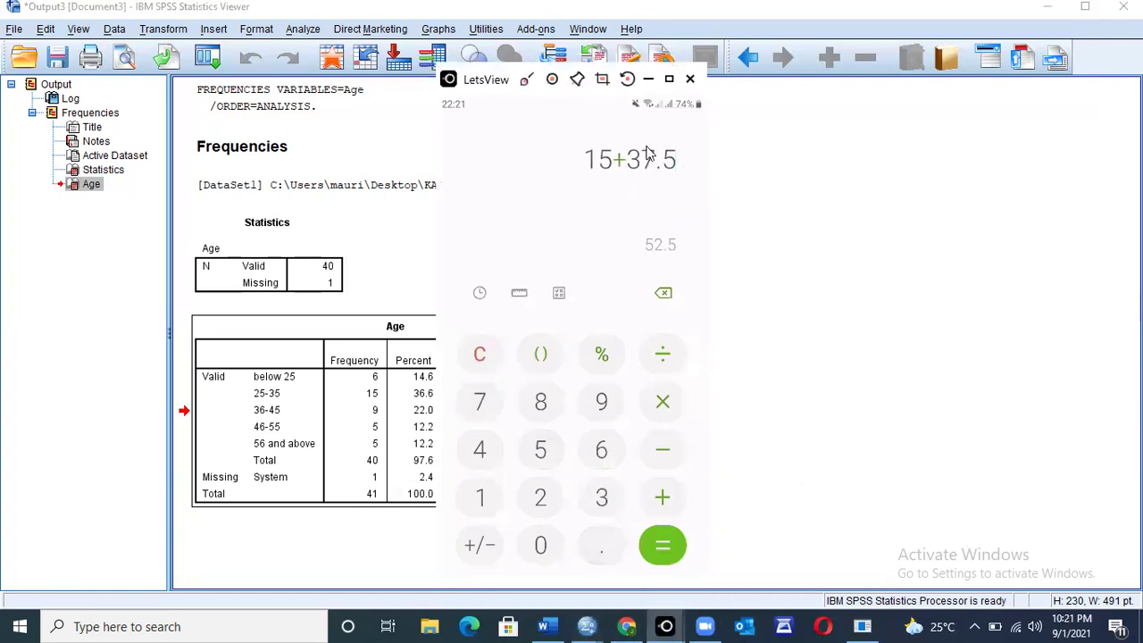
pyautogui.click(650, 78)
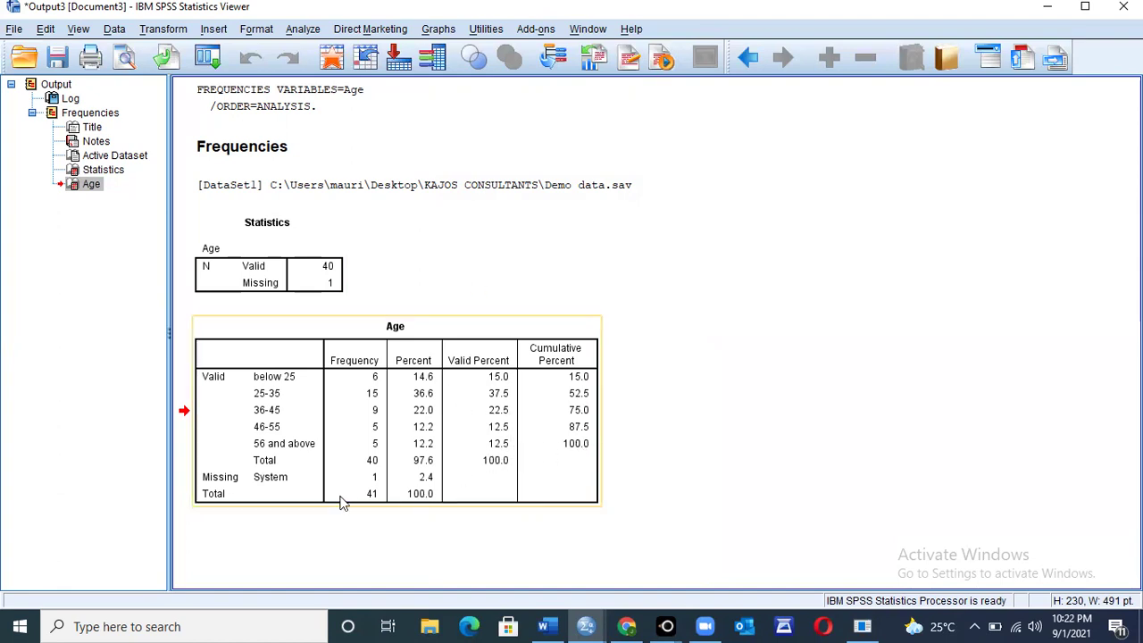
# Return to the data editor and set up a Frequencies analysis with Gender replacing Age as the only variable.
pyautogui.click(1052, 27)
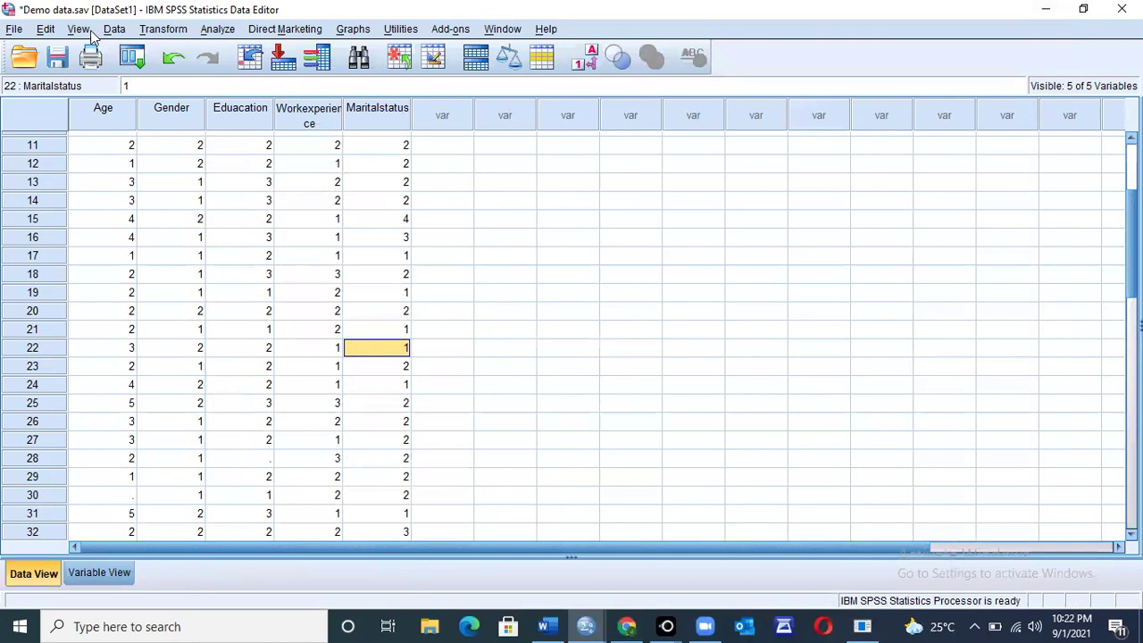
pyautogui.click(219, 30)
pyautogui.moveTo(225, 49)
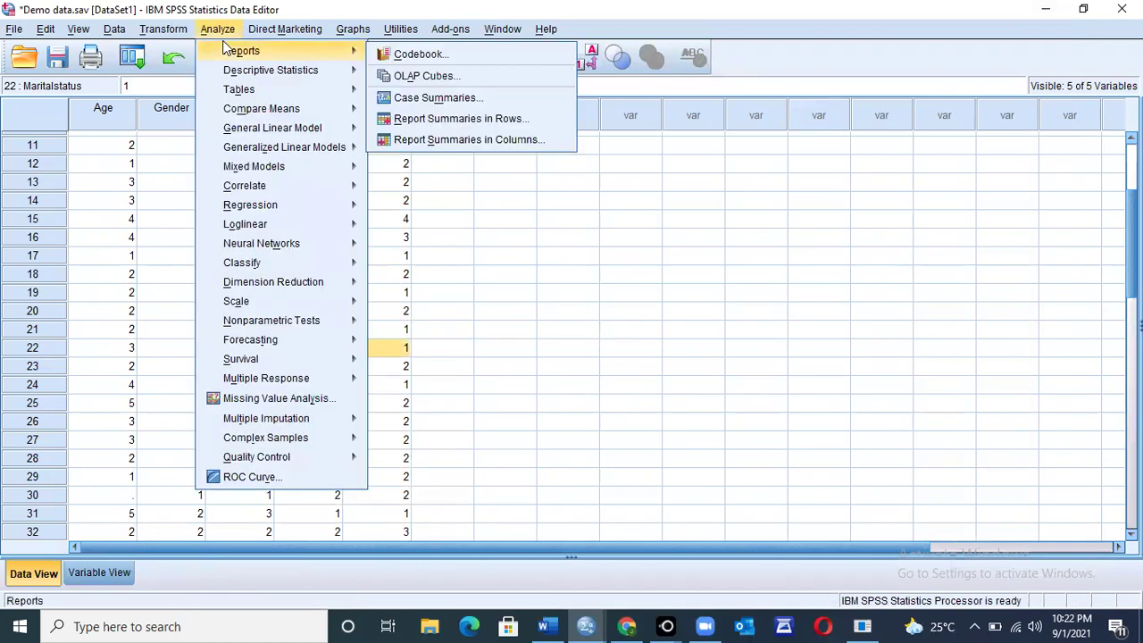
pyautogui.moveTo(326, 73)
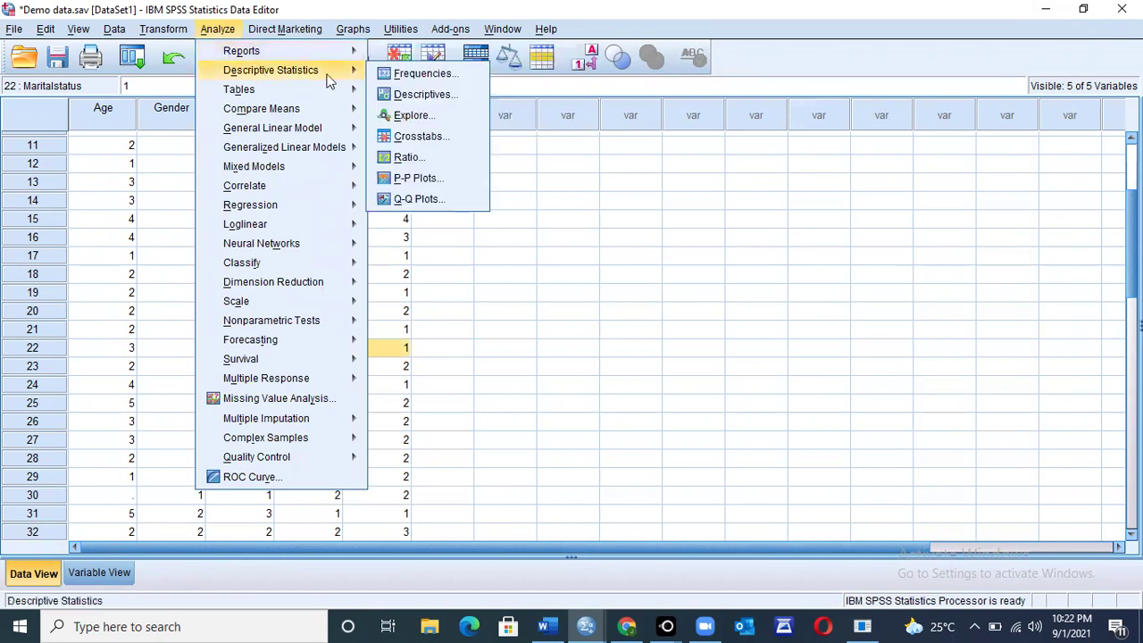
pyautogui.click(427, 73)
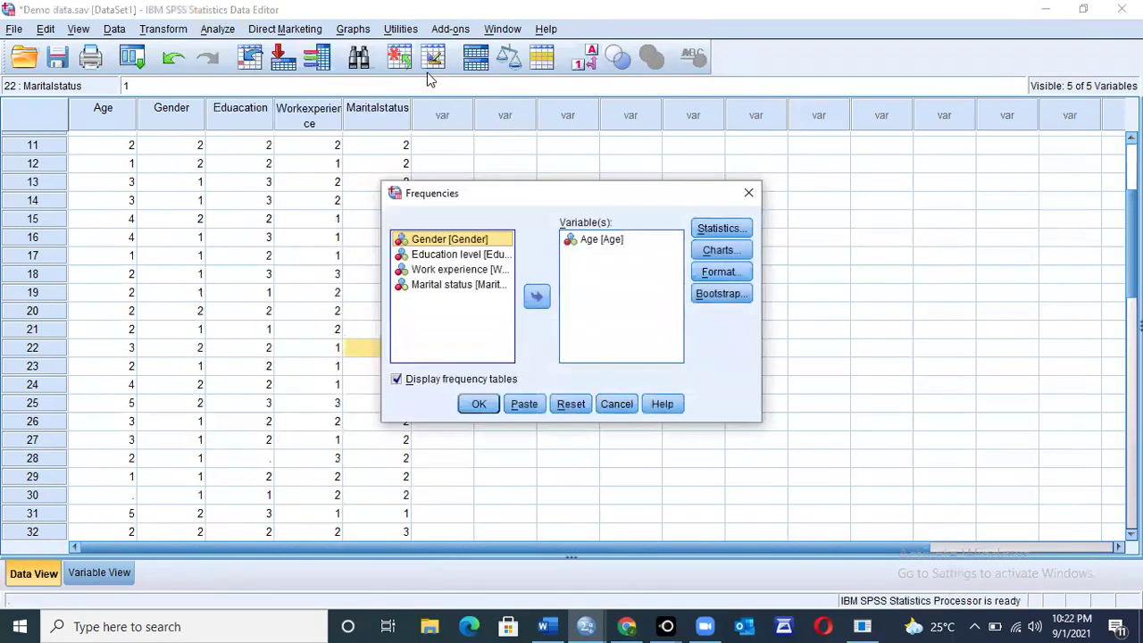
pyautogui.click(596, 241)
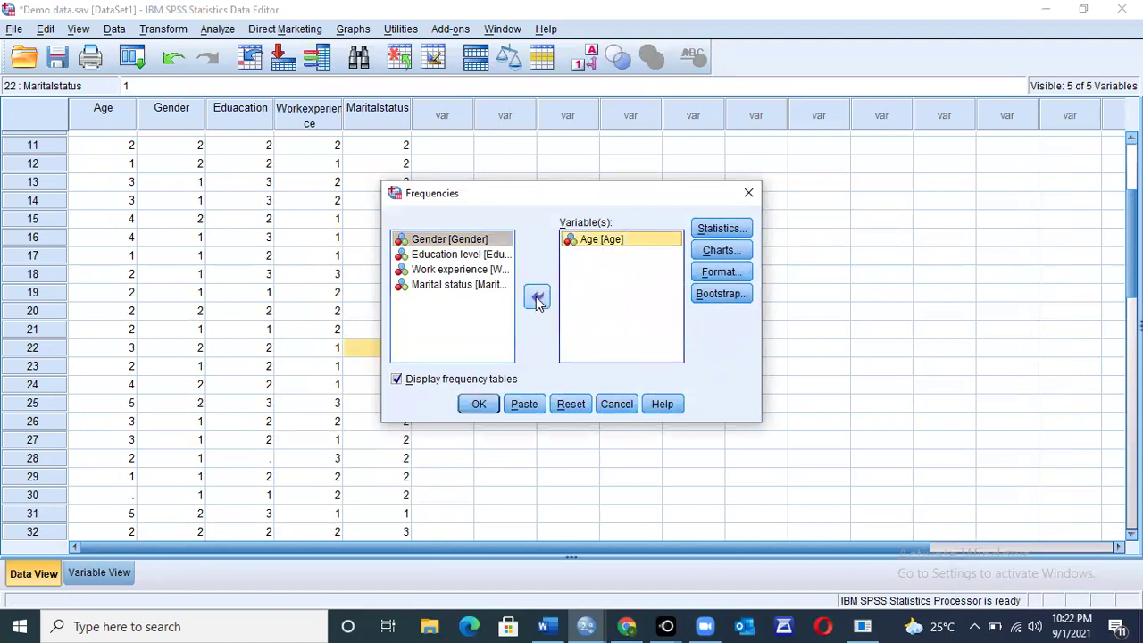
pyautogui.click(537, 300)
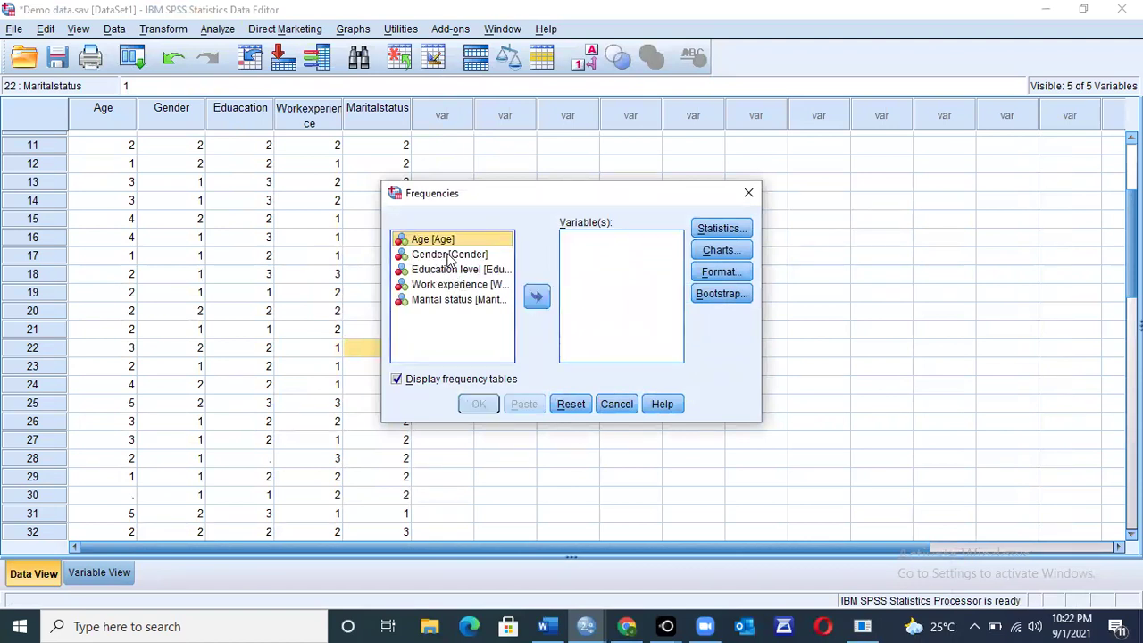
pyautogui.click(451, 256)
pyautogui.click(536, 299)
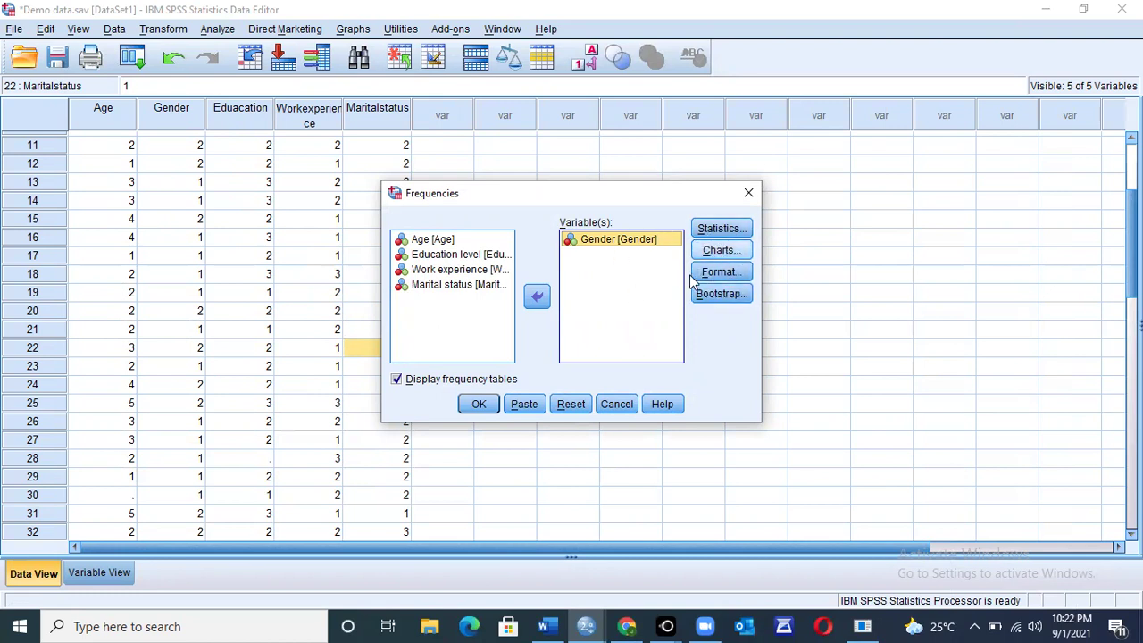
# Add a bar chart showing percentages to the Gender frequency analysis and run it.
pyautogui.click(720, 250)
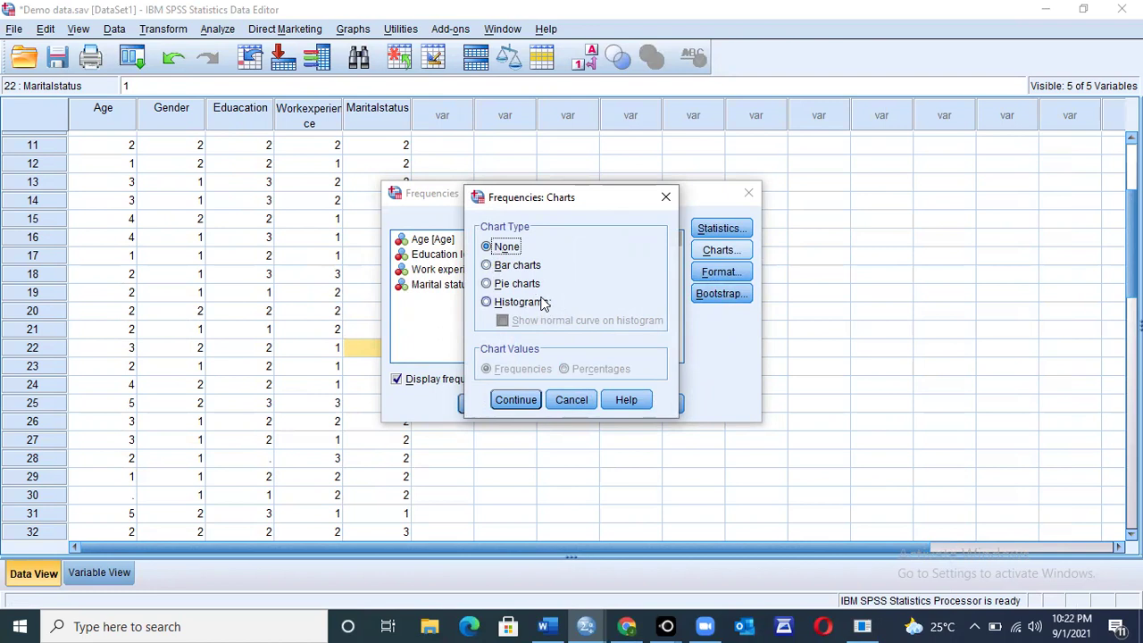
pyautogui.click(487, 266)
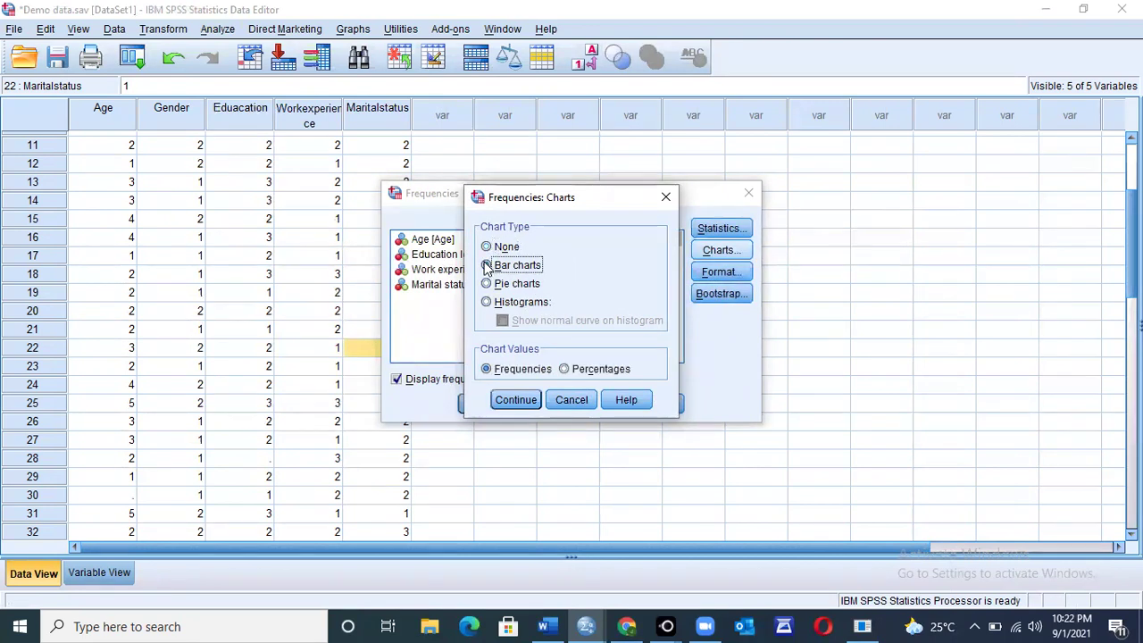
pyautogui.click(565, 371)
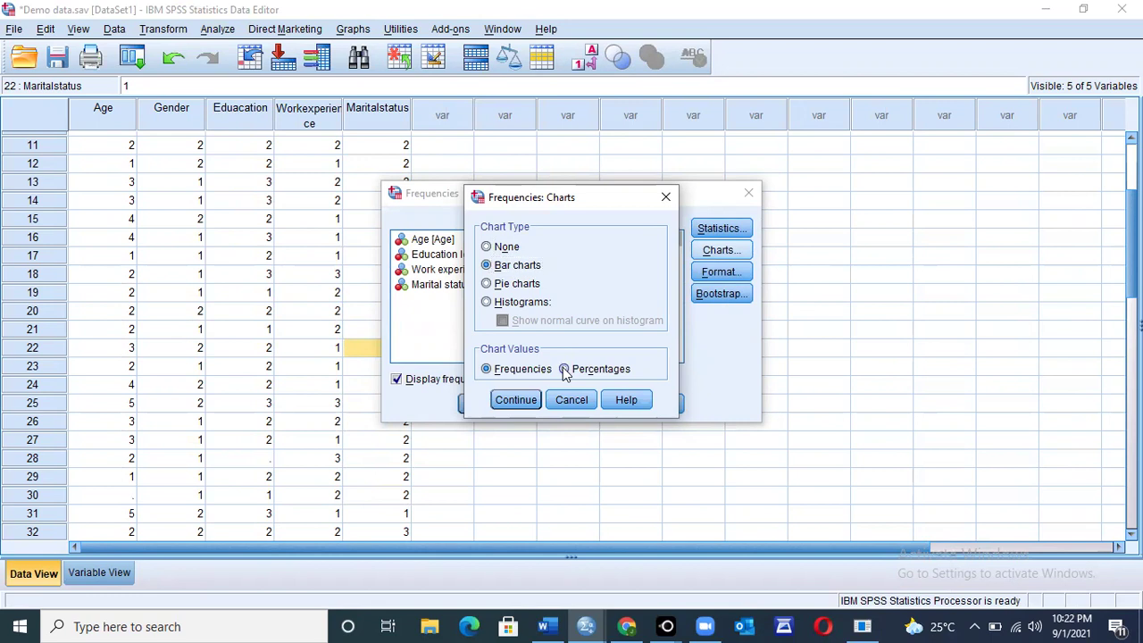
pyautogui.click(518, 400)
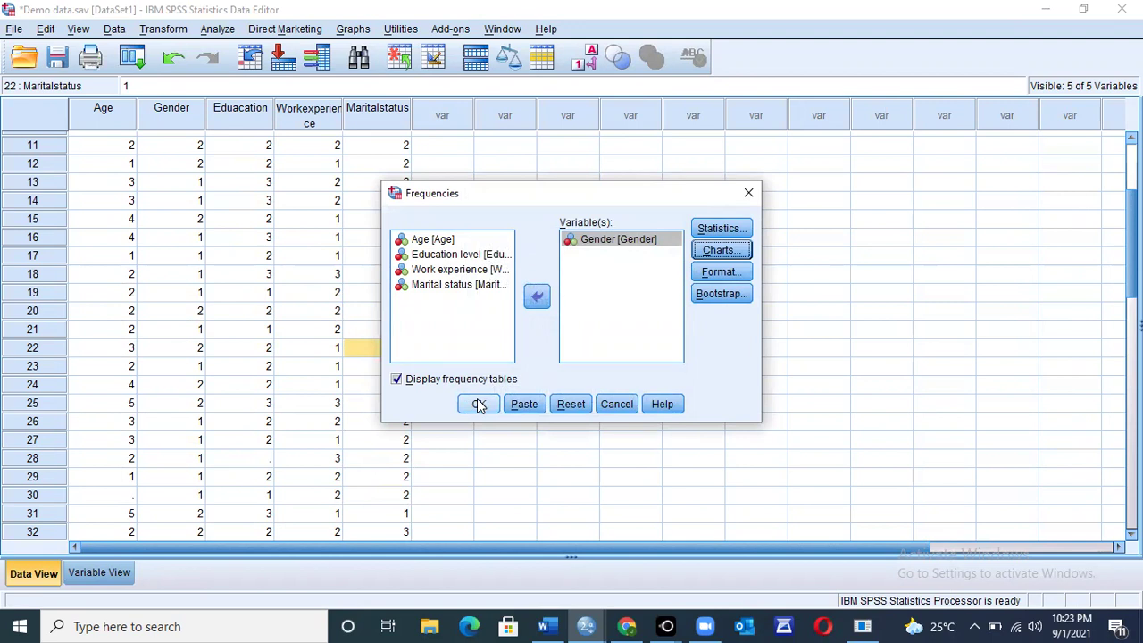
pyautogui.click(478, 406)
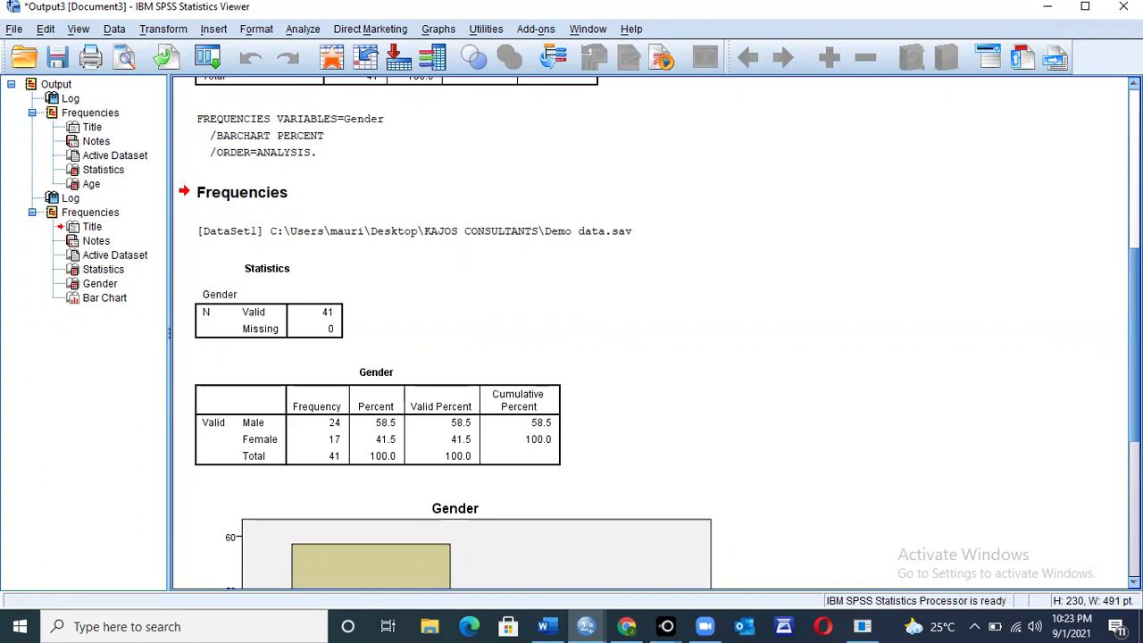
# Examine the Gender frequency table and compare its percentages with the bar chart below it.
pyautogui.scroll(-5, 657, 332)
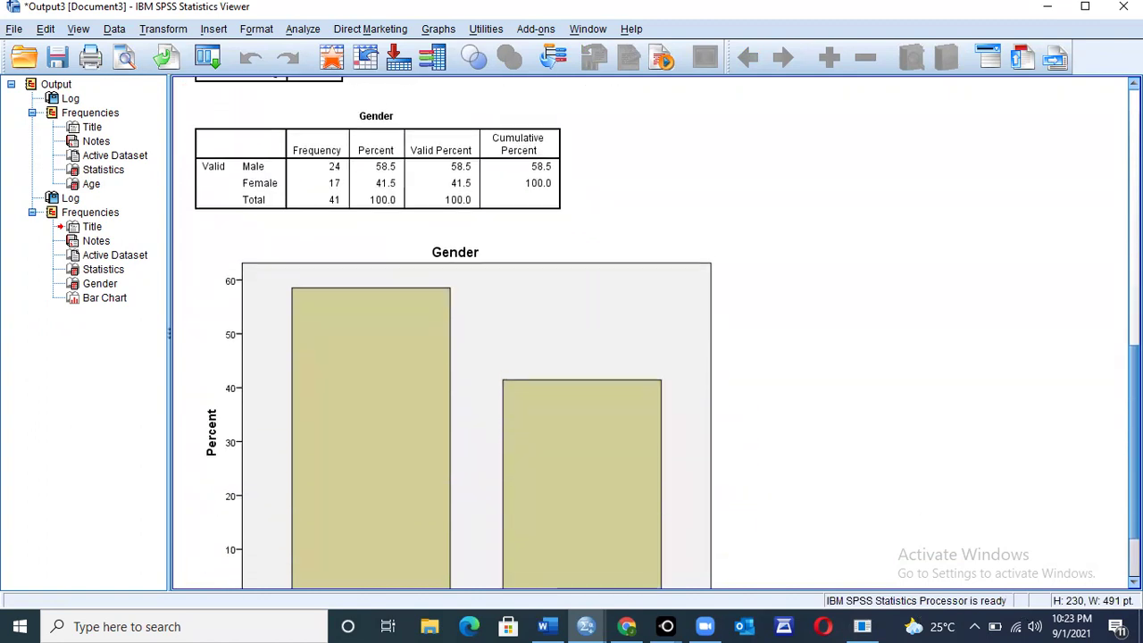
pyautogui.scroll(3, 407, 398)
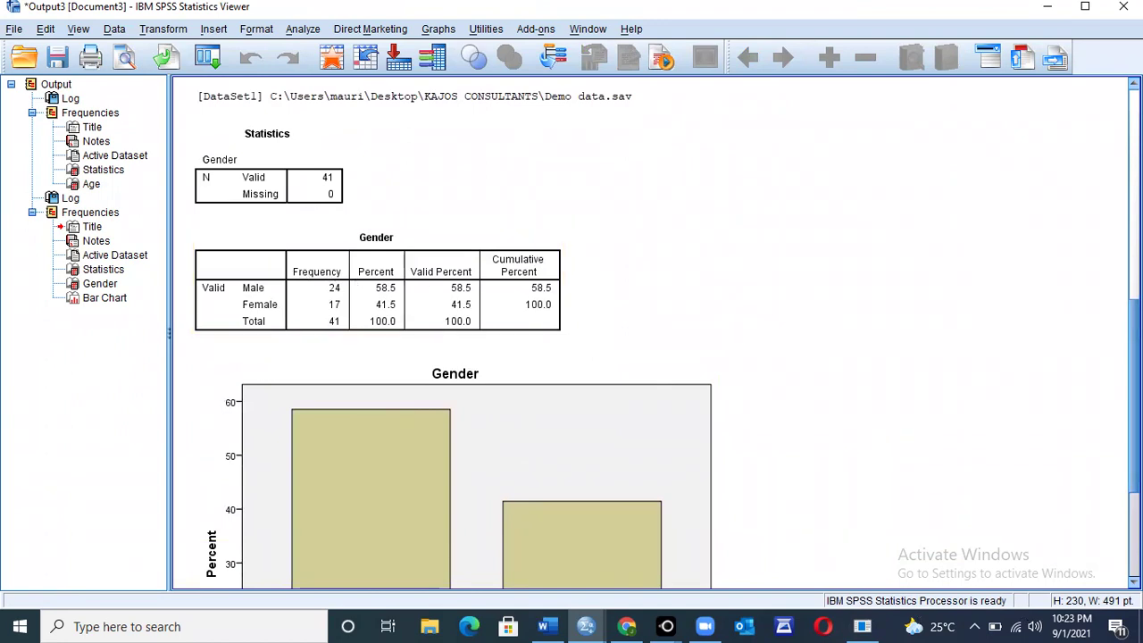
pyautogui.scroll(-5, 454, 335)
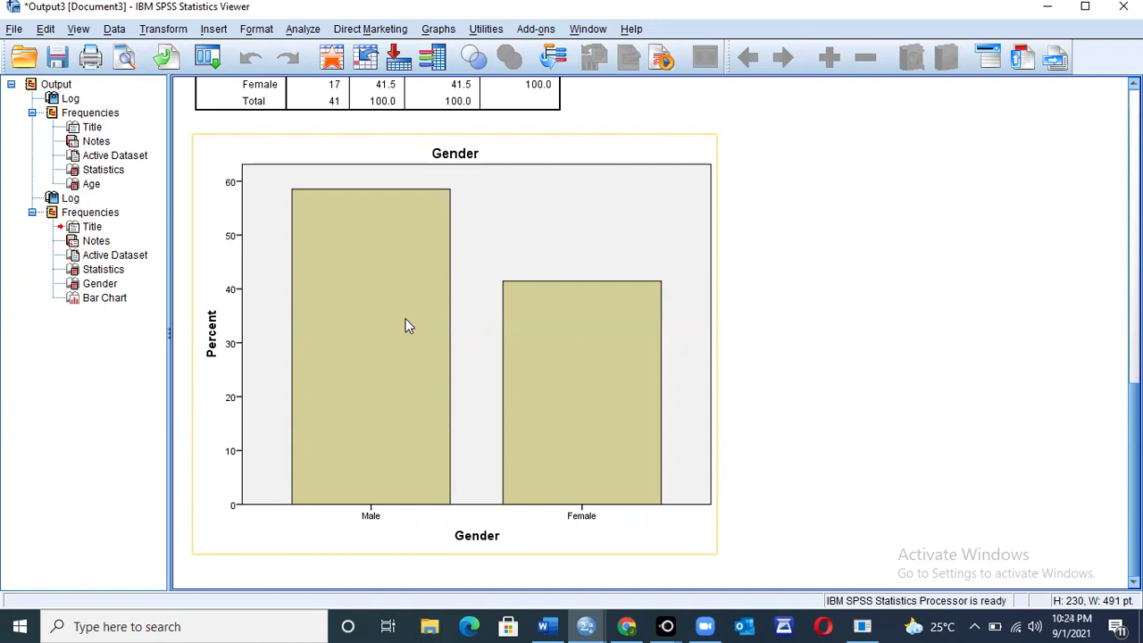
pyautogui.click(852, 260)
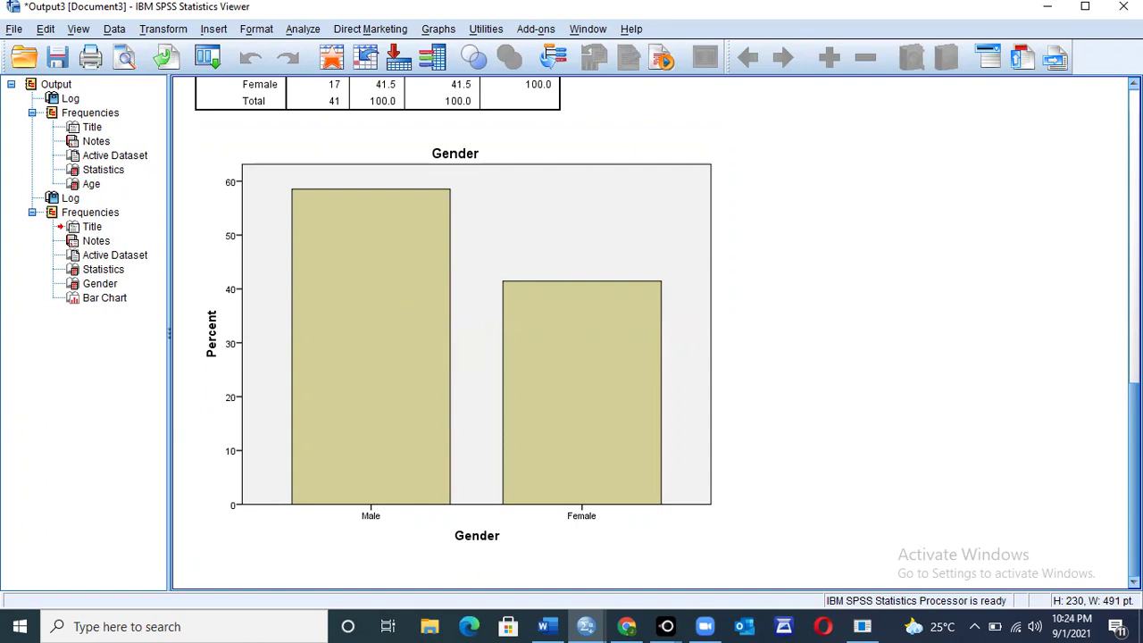
pyautogui.scroll(3, 652, 335)
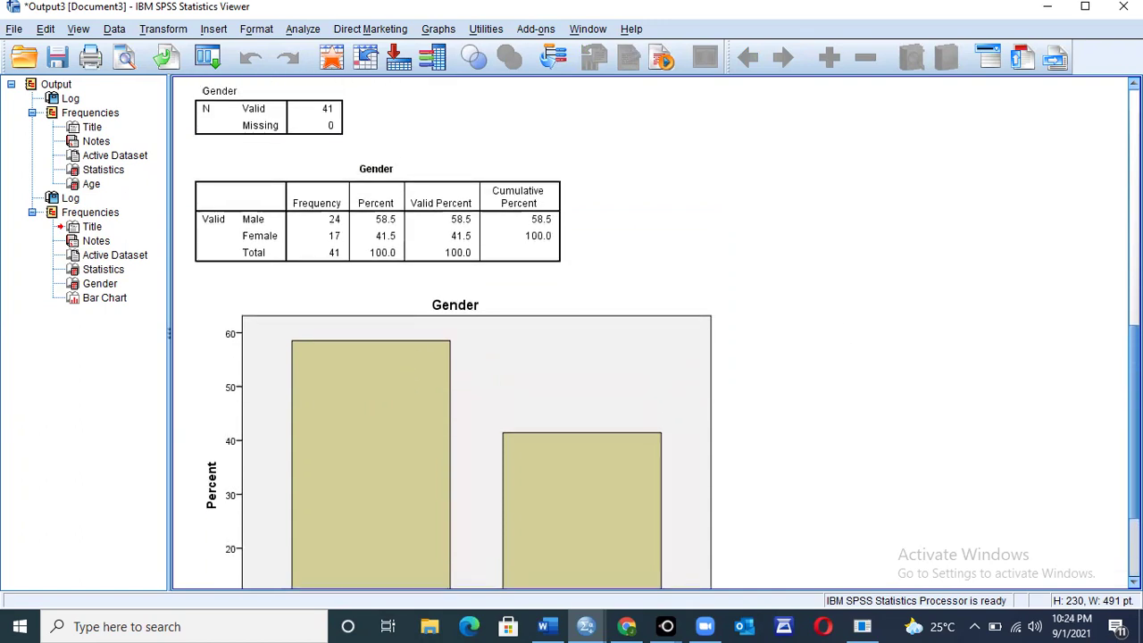
pyautogui.scroll(-3, 657, 332)
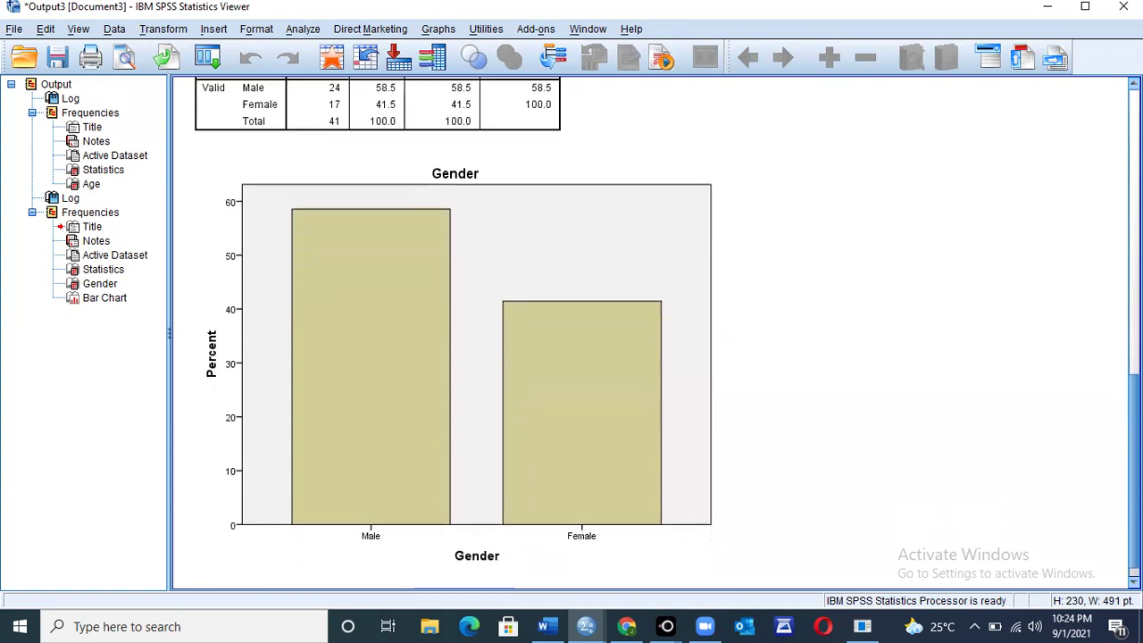
# Show data labels on the bars of the Gender chart in the Chart Editor, and return to the output.
pyautogui.click(429, 308)
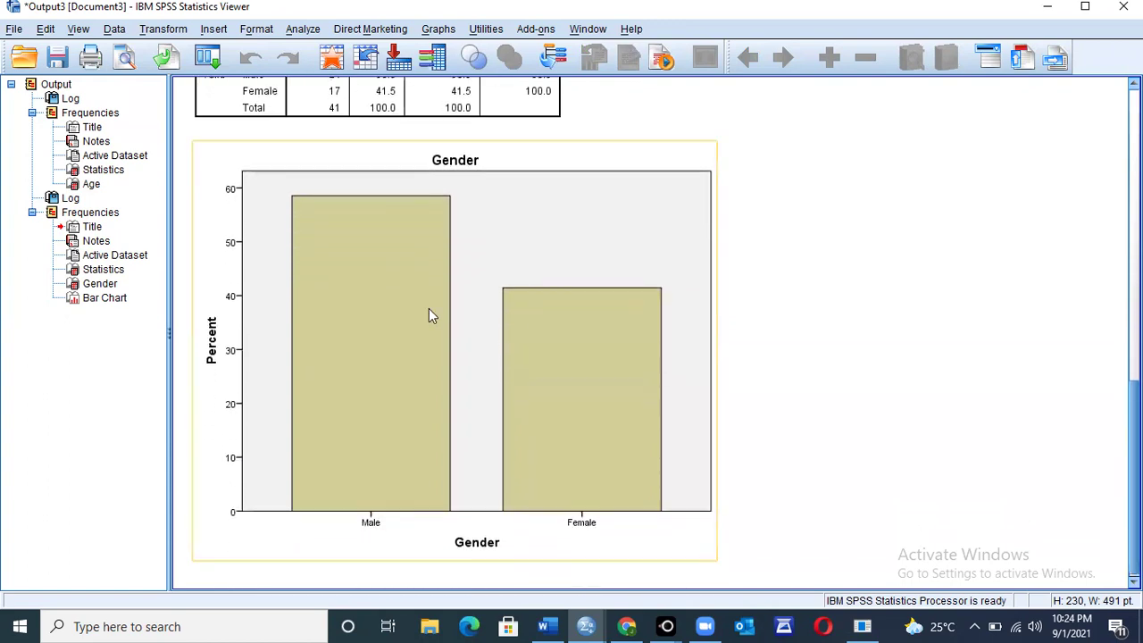
pyautogui.doubleClick(376, 342)
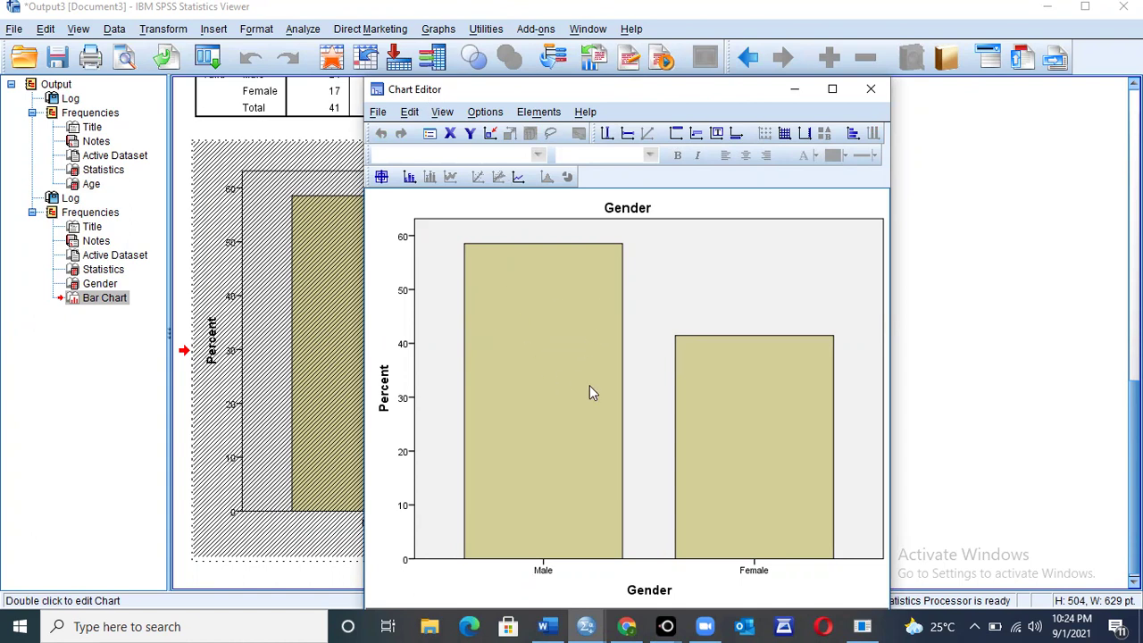
pyautogui.rightClick(568, 344)
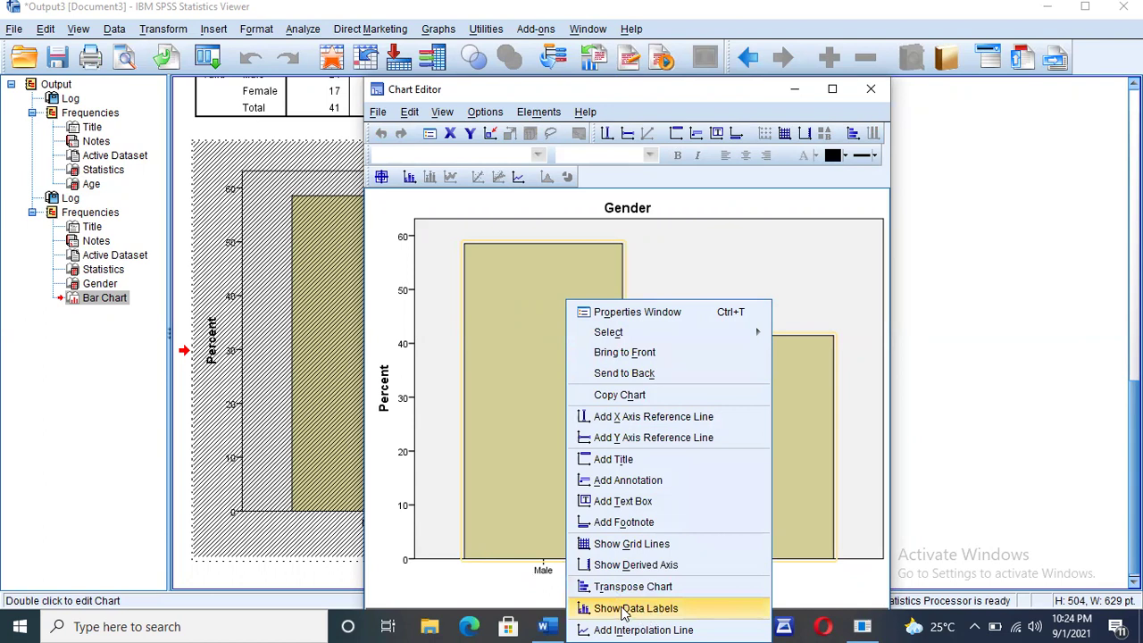
pyautogui.click(668, 609)
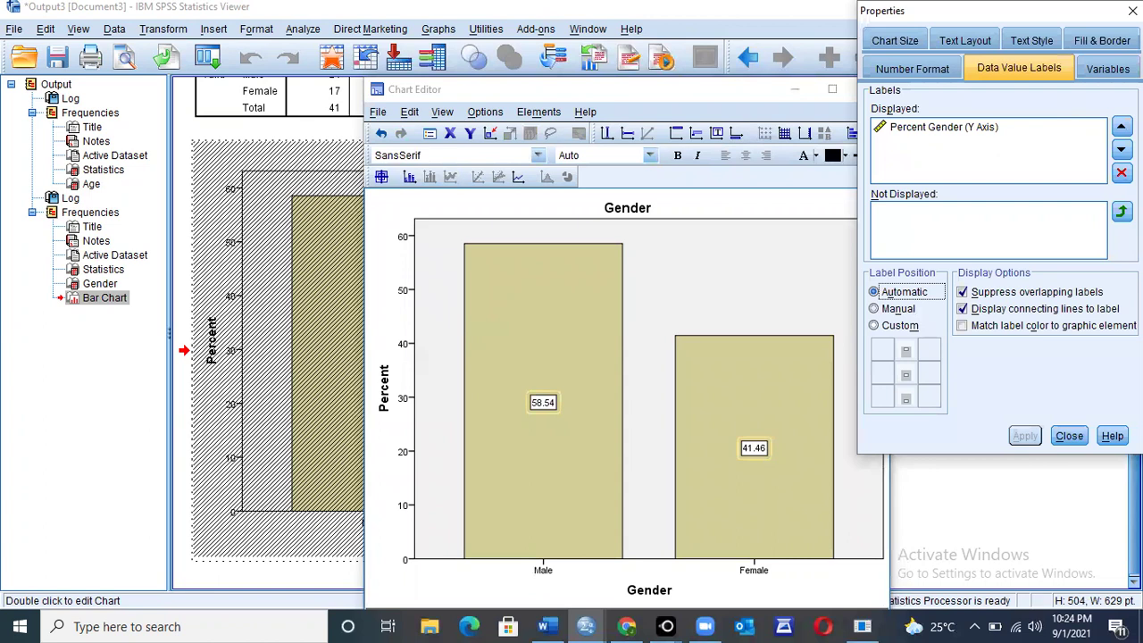
pyautogui.click(1131, 11)
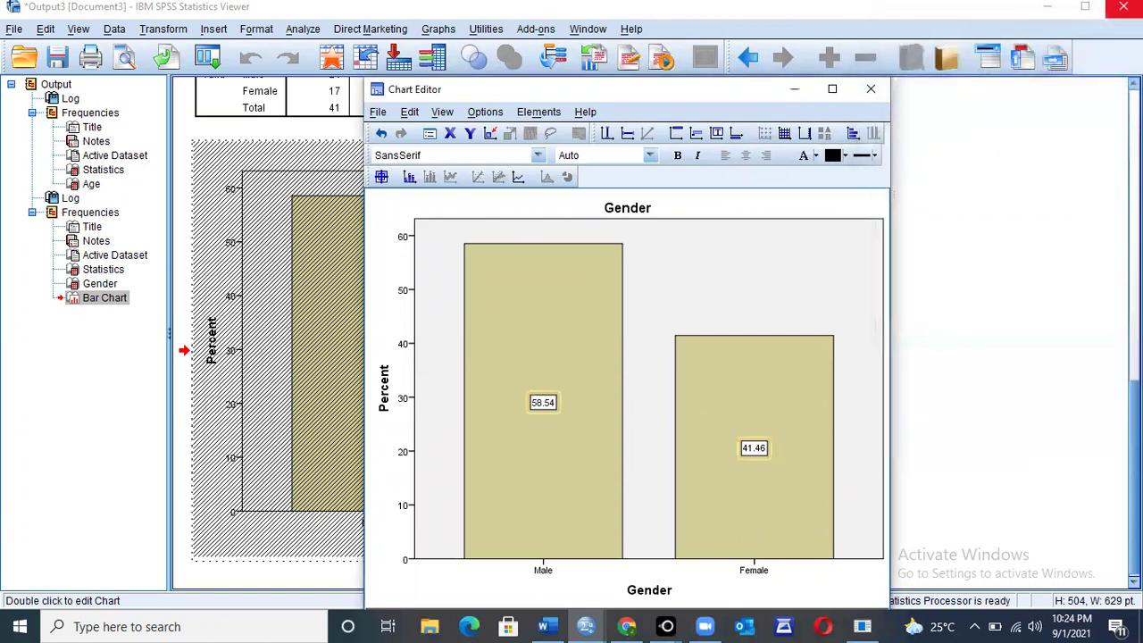
pyautogui.click(869, 90)
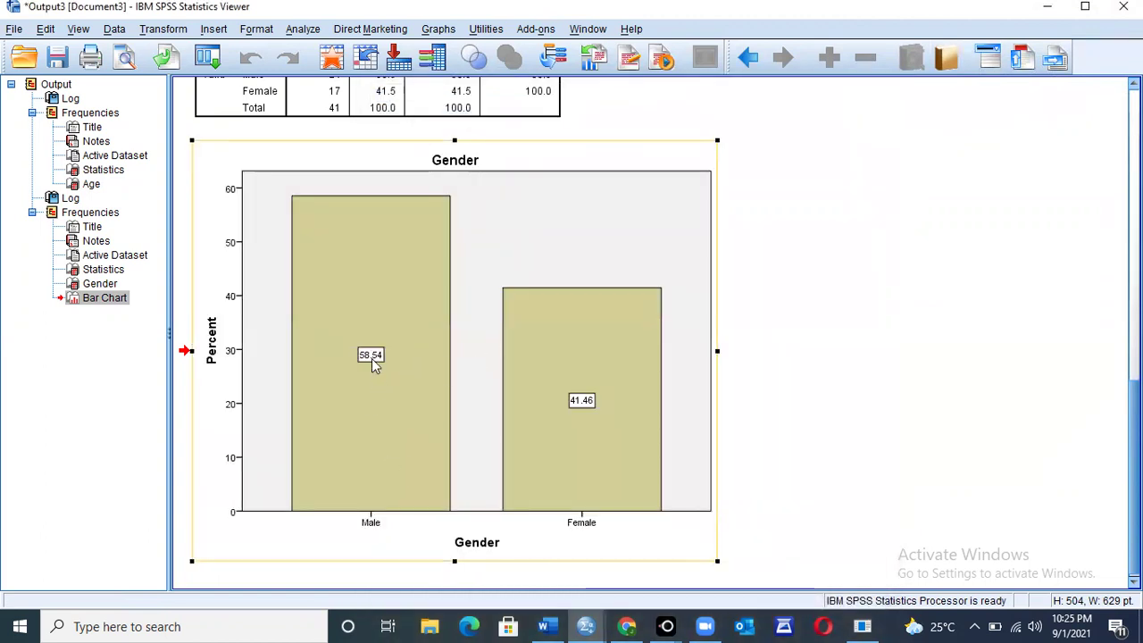
# Compare the labelled Gender bars with the percentages in the frequency table, and return to the data editor.
pyautogui.click(442, 568)
pyautogui.doubleClick(664, 415)
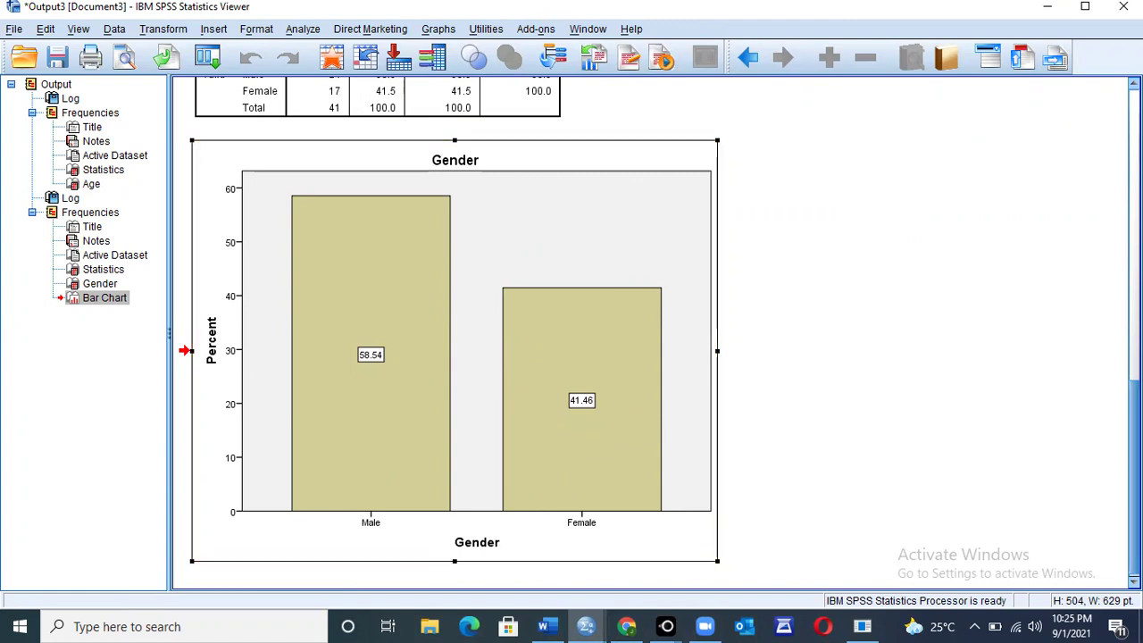
pyautogui.scroll(5, 656, 332)
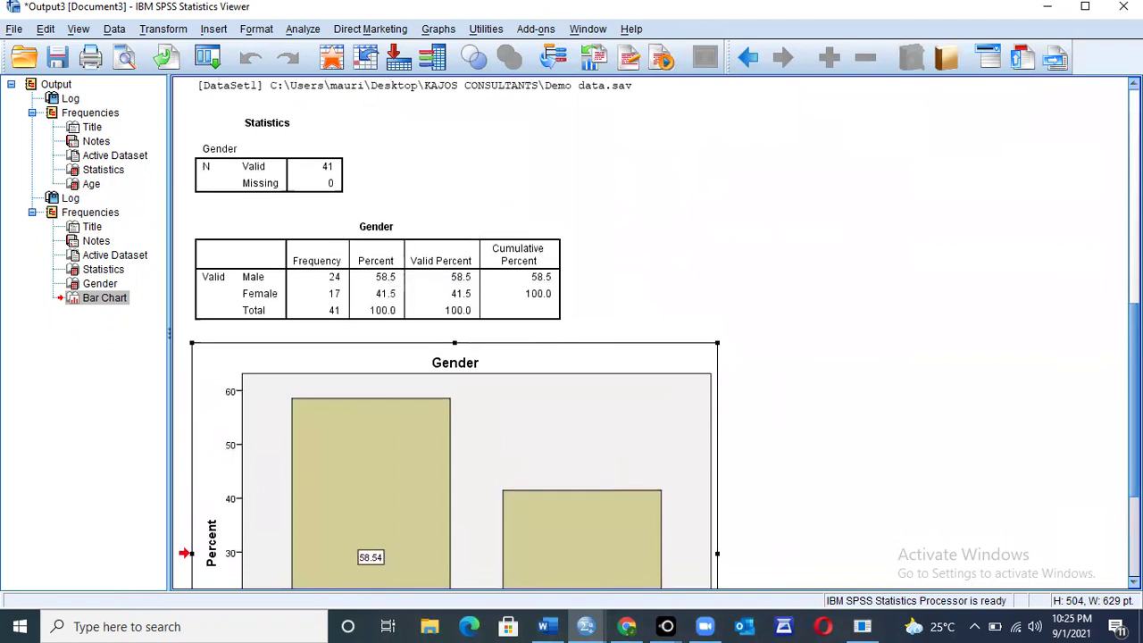
pyautogui.scroll(-2, 656, 332)
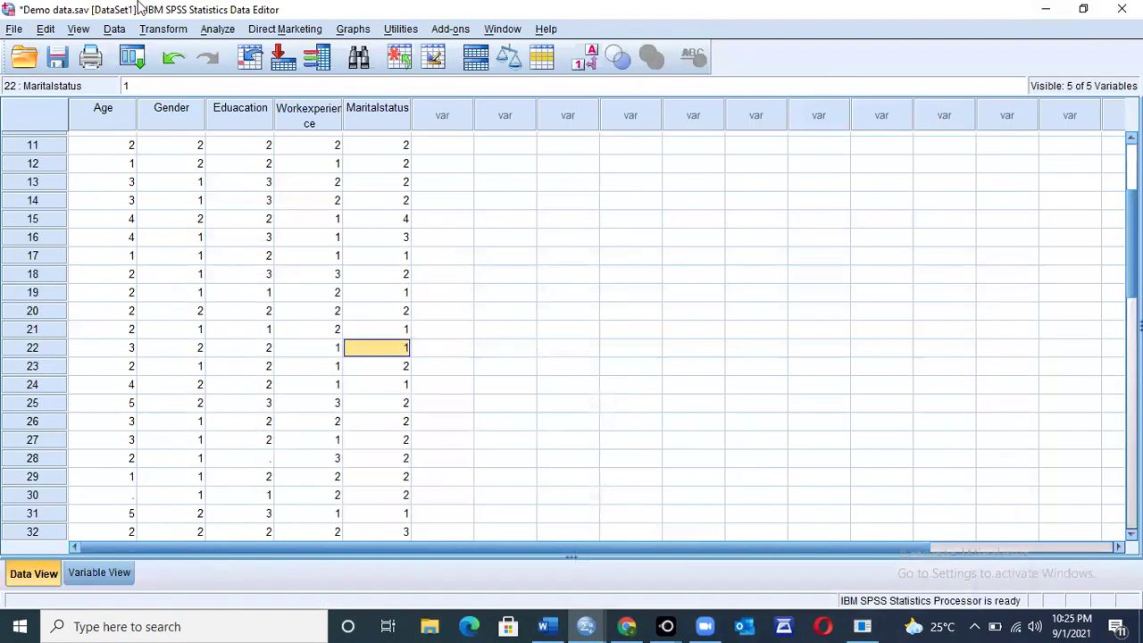
# Open the Frequencies analysis and replace Gender with Education level as the variable to analyse.
pyautogui.click(218, 29)
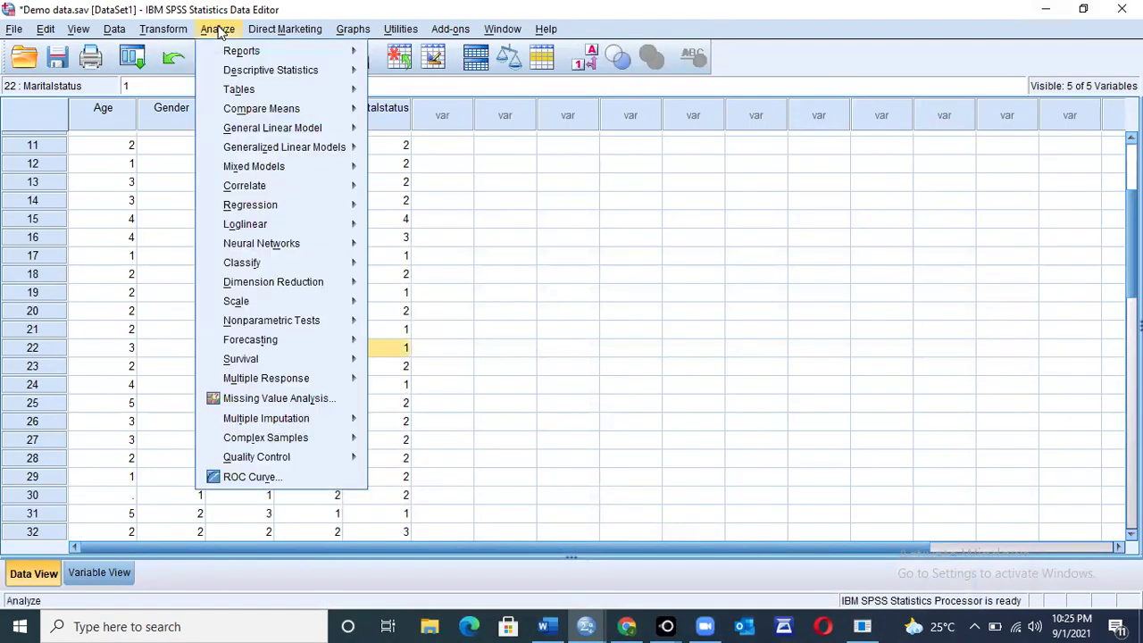
pyautogui.moveTo(296, 75)
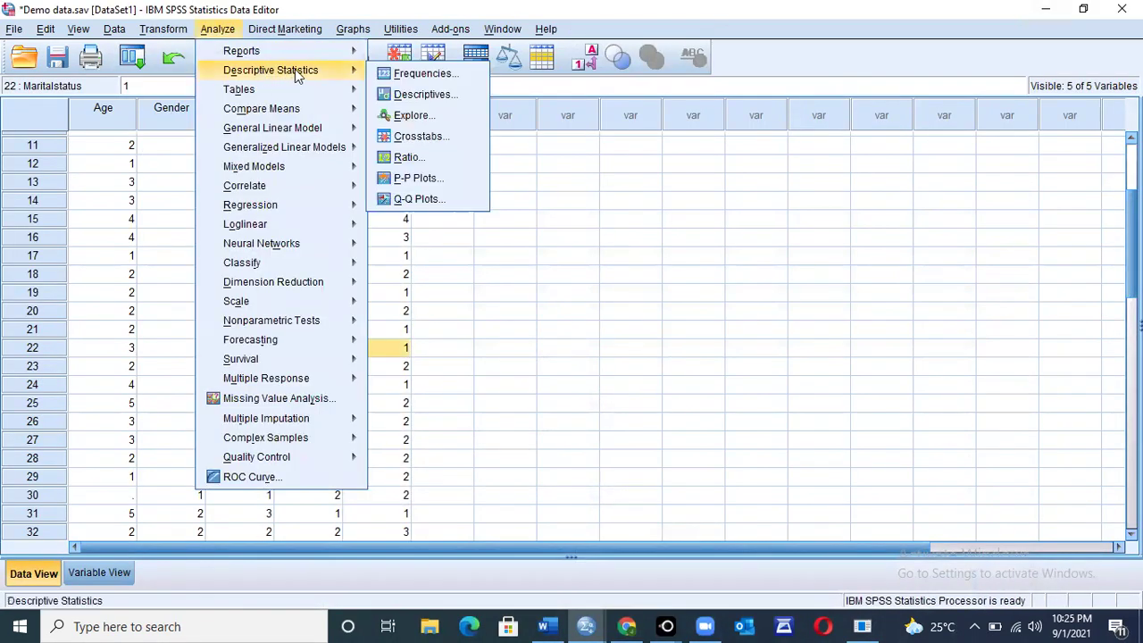
pyautogui.click(450, 78)
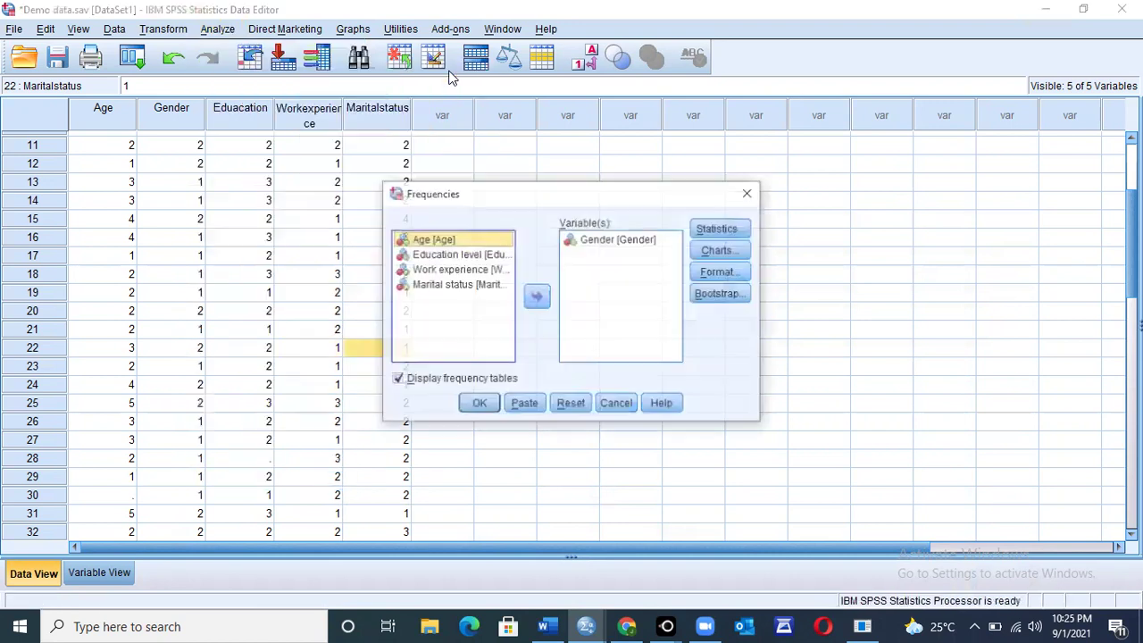
pyautogui.click(600, 241)
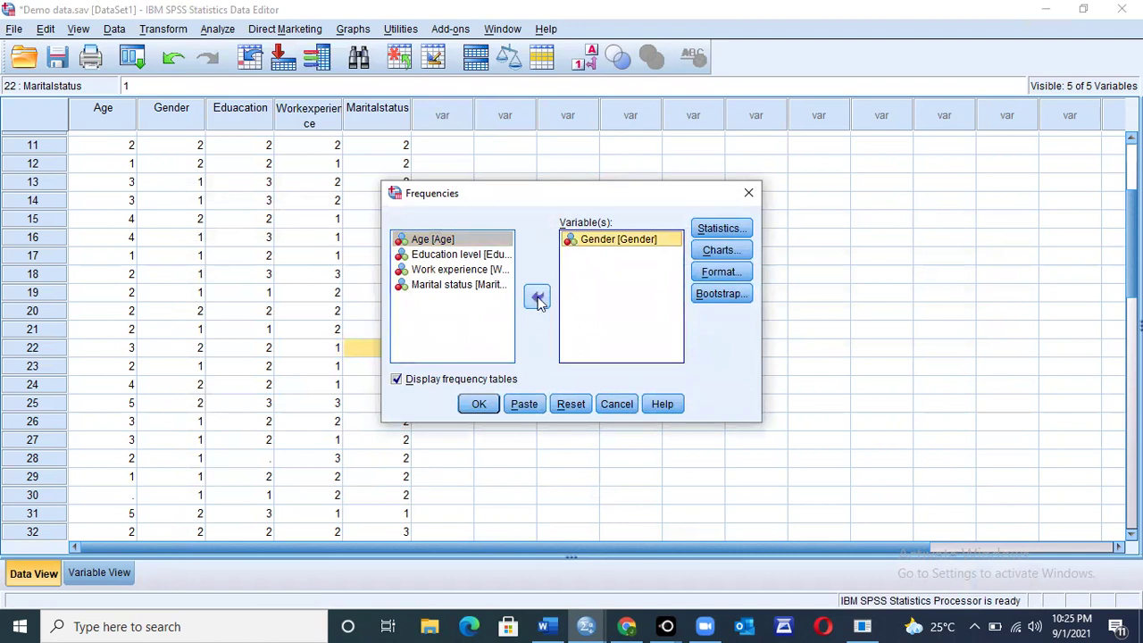
pyautogui.click(537, 300)
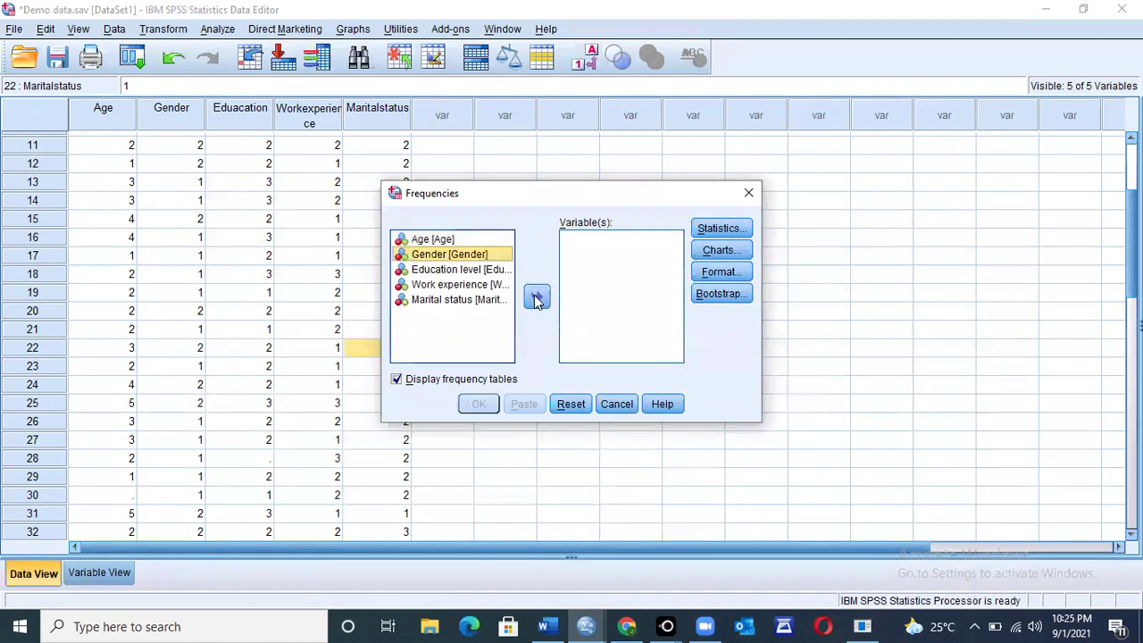
pyautogui.click(456, 273)
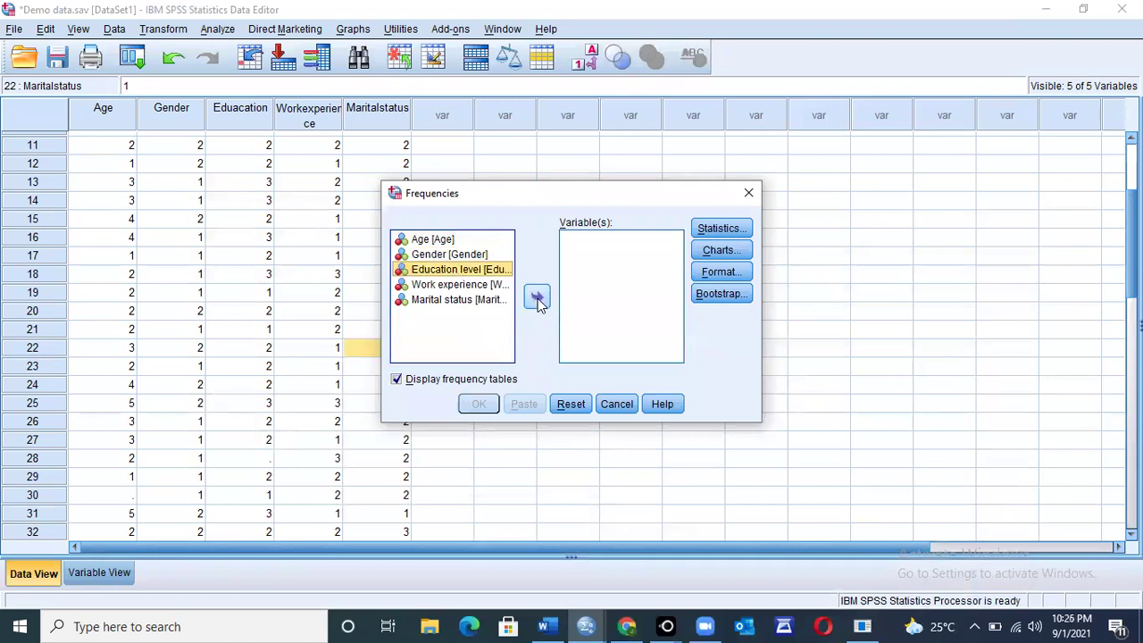
pyautogui.click(538, 300)
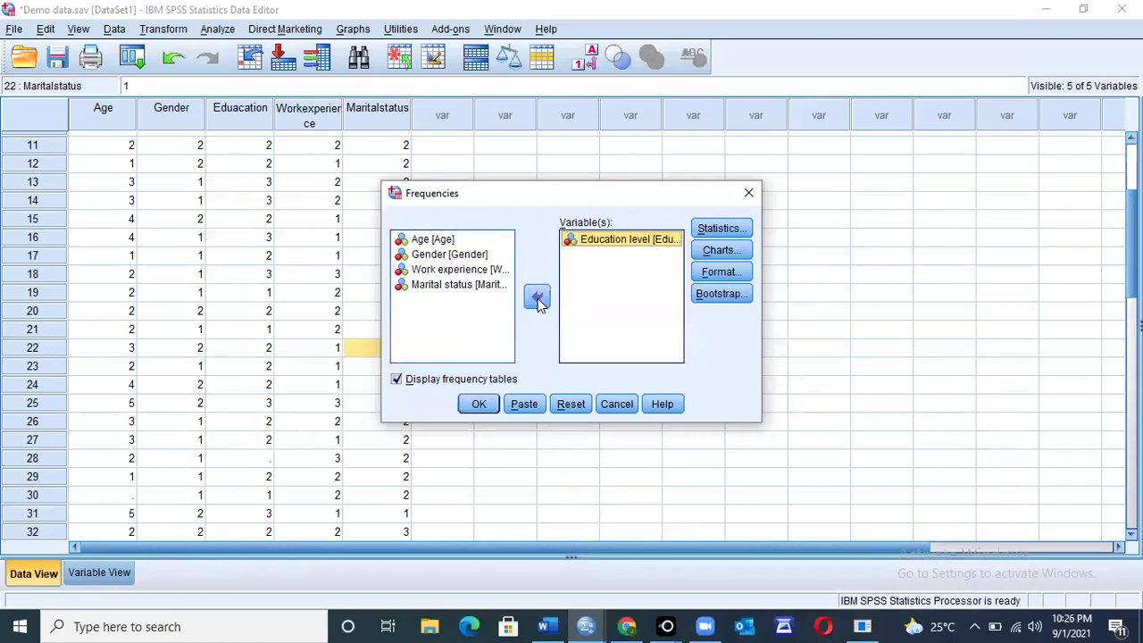
# Set the Education level analysis to a pie chart with percentages, turn off the frequency tables, and run it.
pyautogui.click(720, 252)
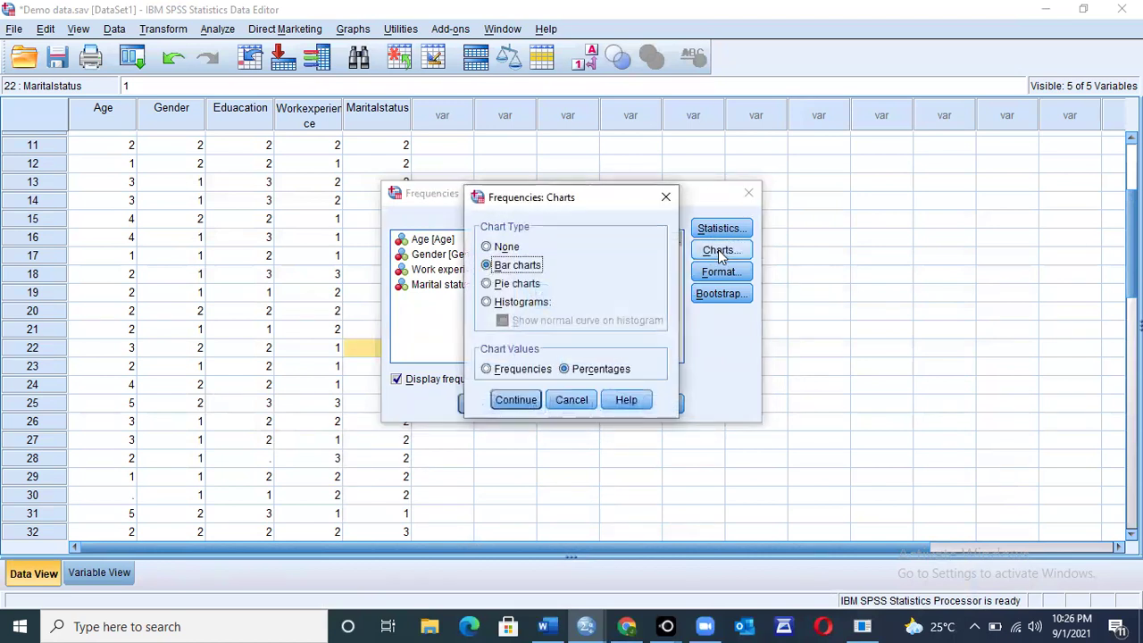
pyautogui.click(514, 284)
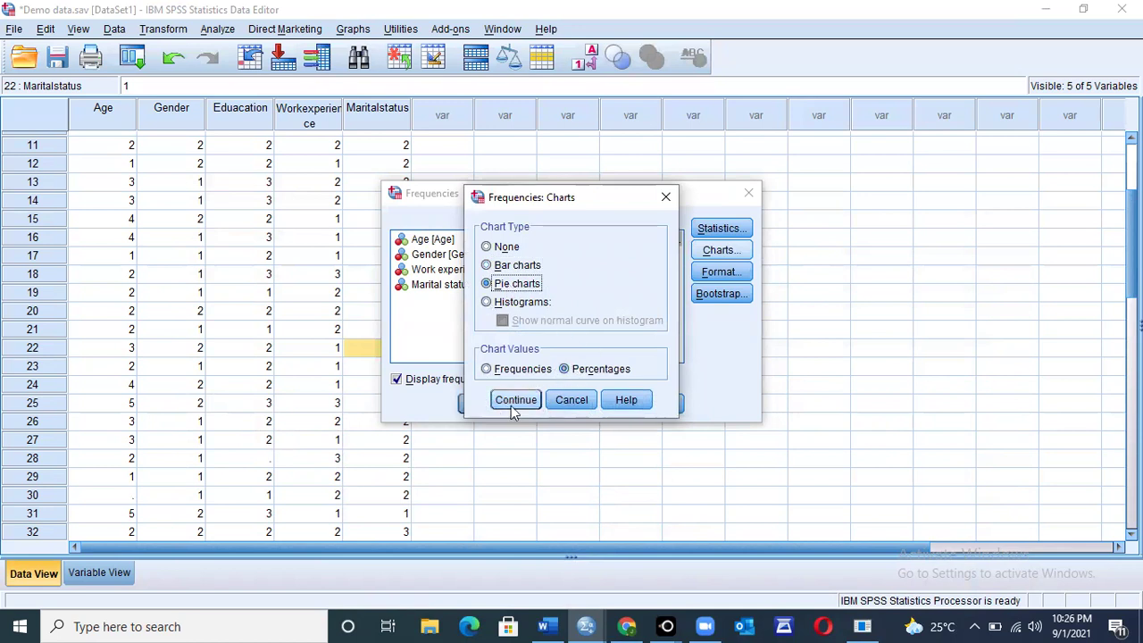
pyautogui.click(565, 370)
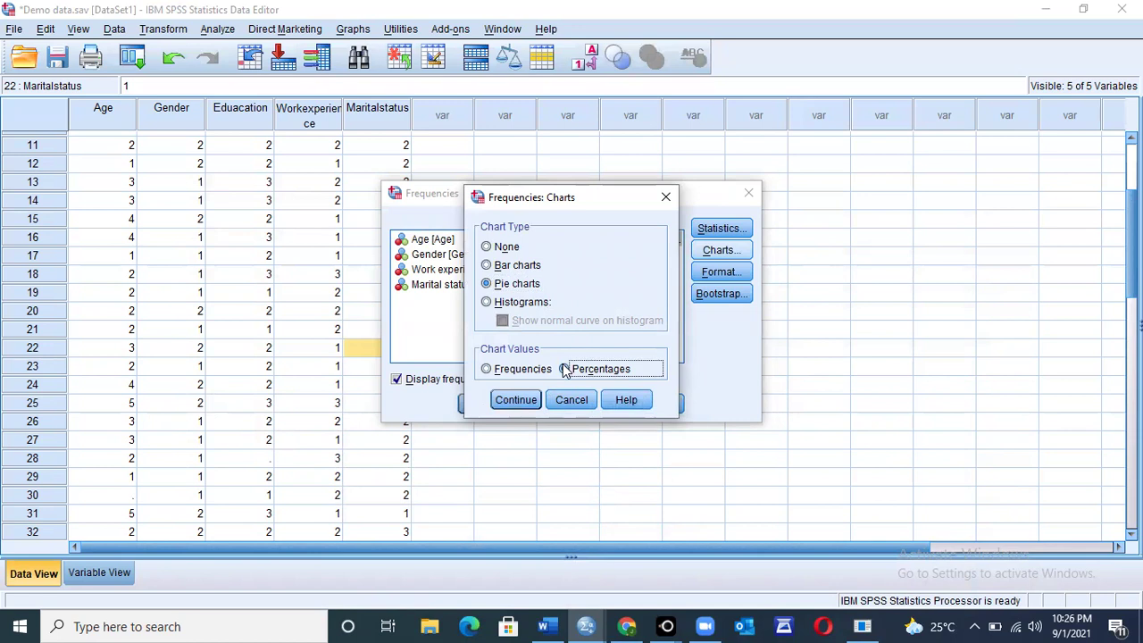
pyautogui.click(502, 404)
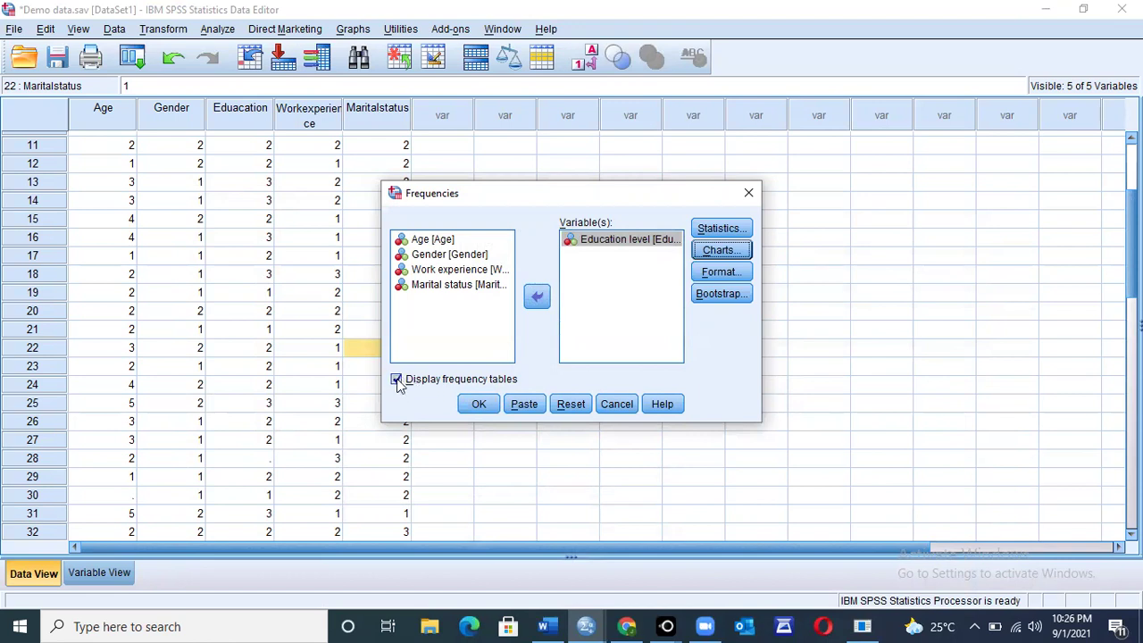
pyautogui.click(397, 381)
pyautogui.click(478, 404)
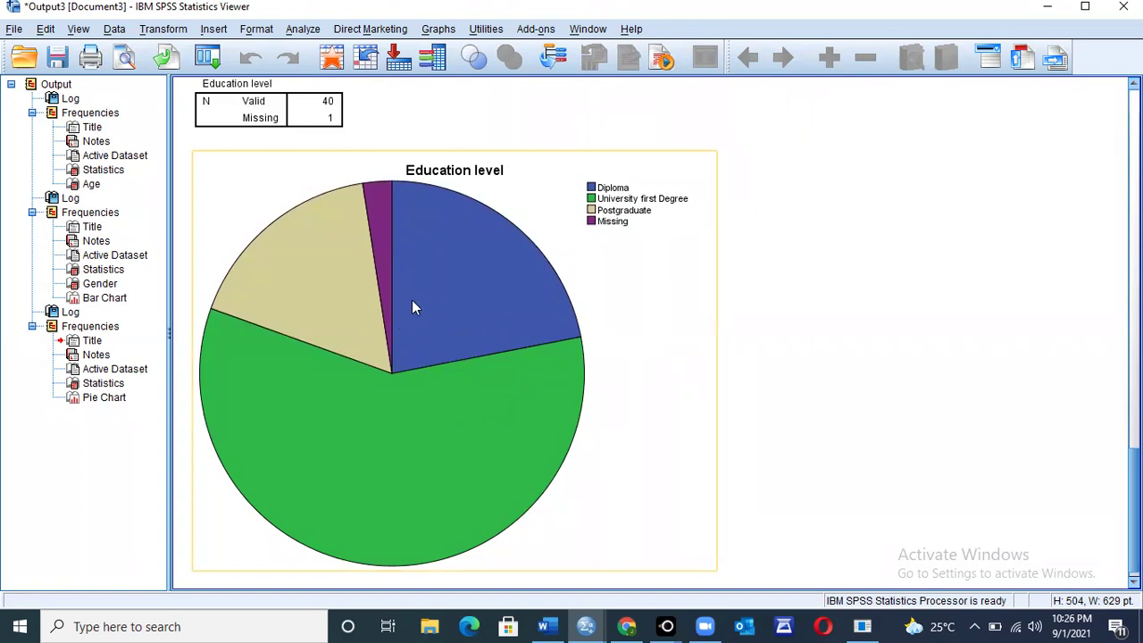
# Show data labels on the slices of the Education level pie chart in the Chart Editor, and return to the output.
pyautogui.click(427, 355)
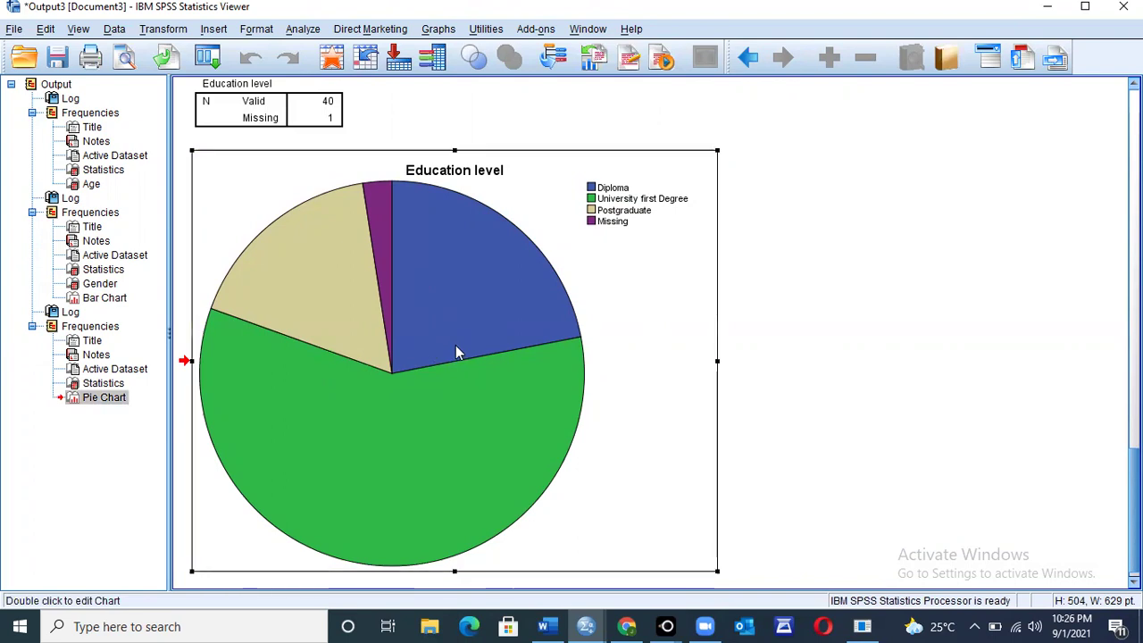
pyautogui.doubleClick(455, 352)
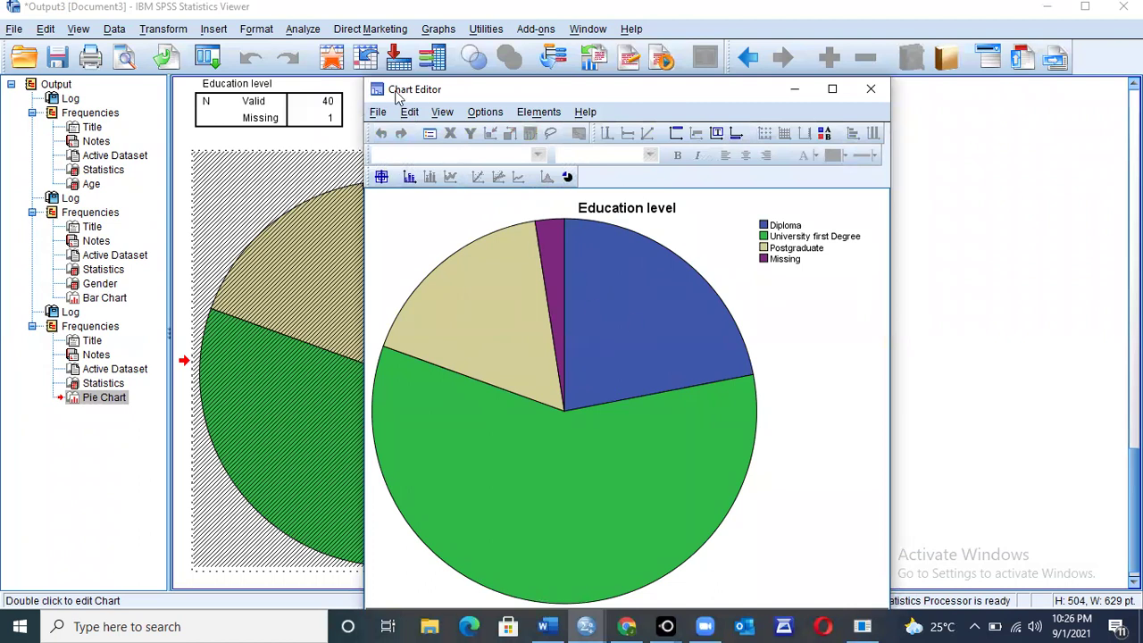
pyautogui.rightClick(615, 307)
pyautogui.moveTo(659, 344)
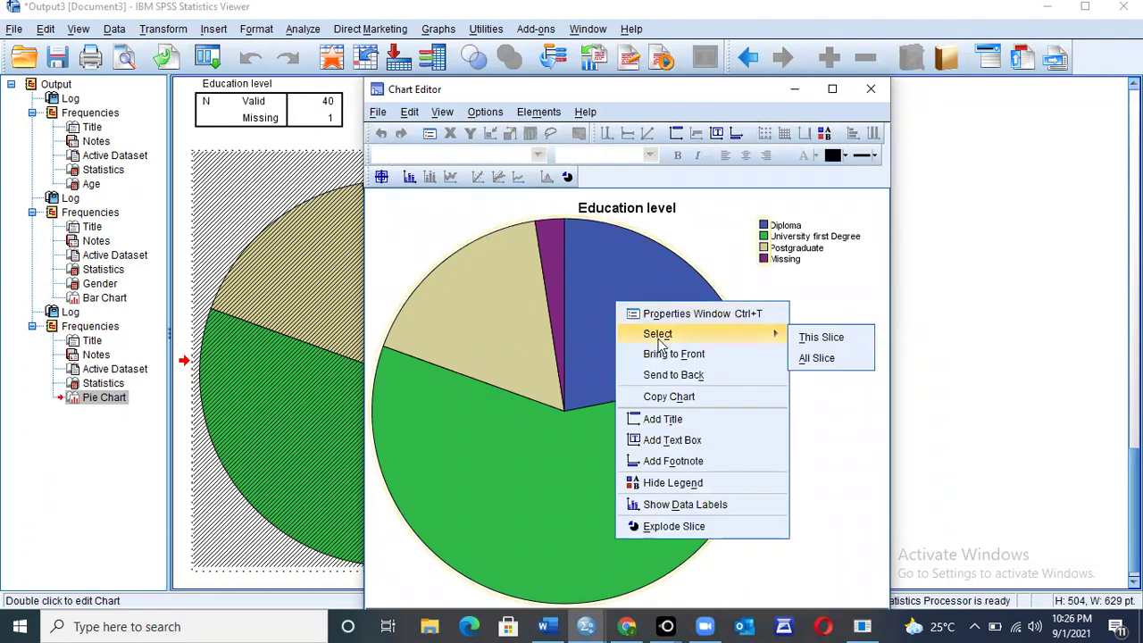
pyautogui.click(696, 507)
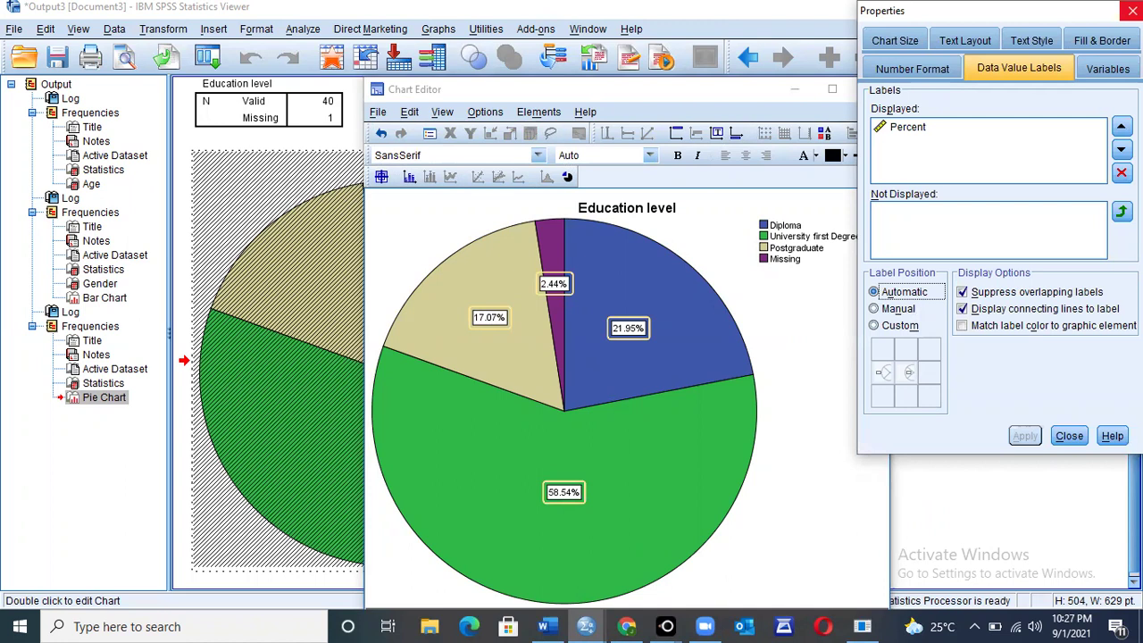
pyautogui.click(1132, 11)
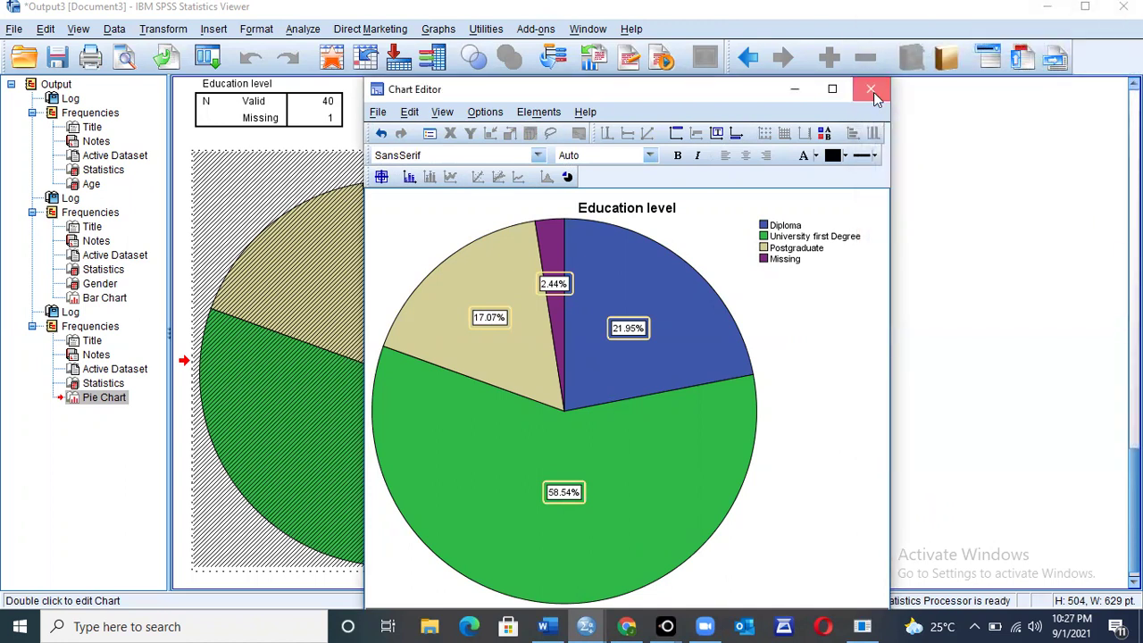
pyautogui.click(871, 90)
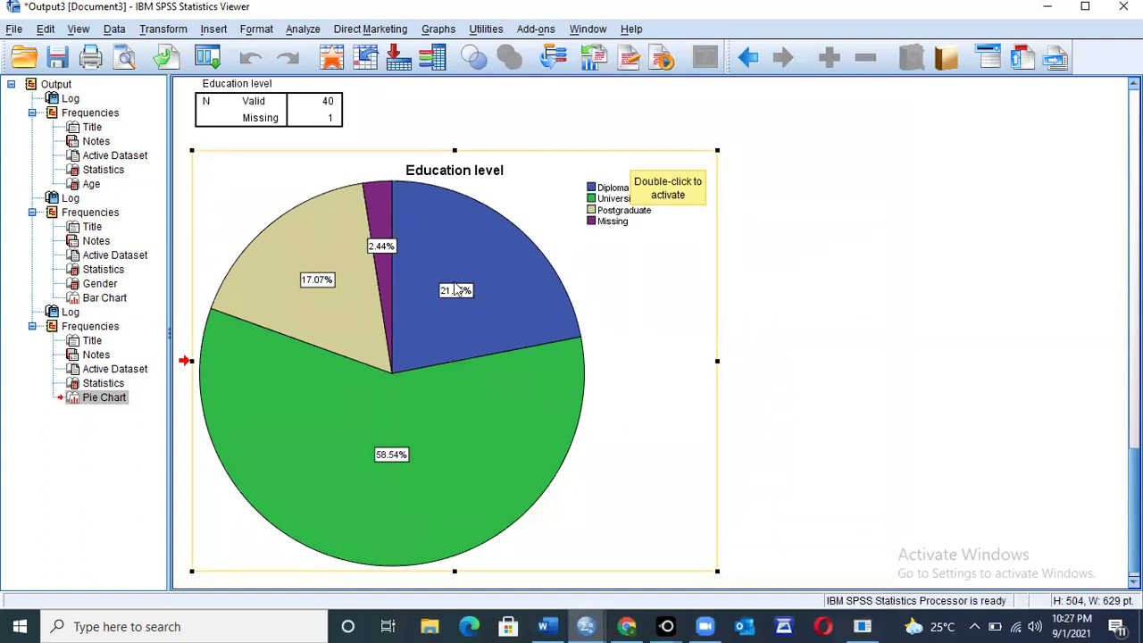
# Review the labelled Education level pie chart alongside the Gender table and bar chart, and return to the data editor.
pyautogui.click(647, 326)
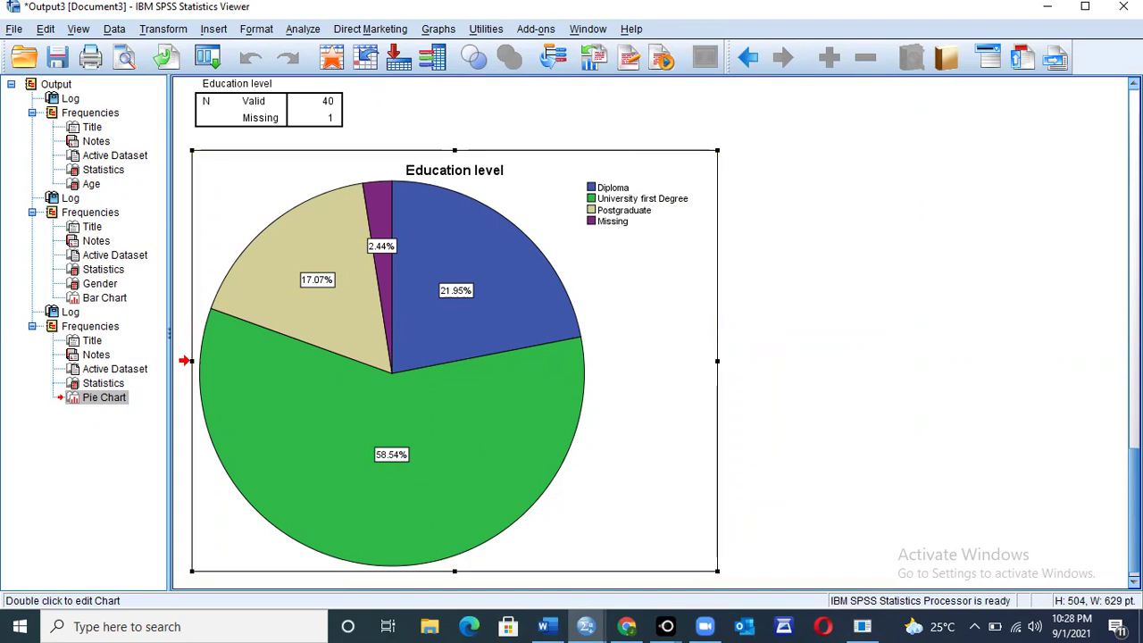
pyautogui.scroll(1, 1131, 509)
pyautogui.scroll(15, 1110, 273)
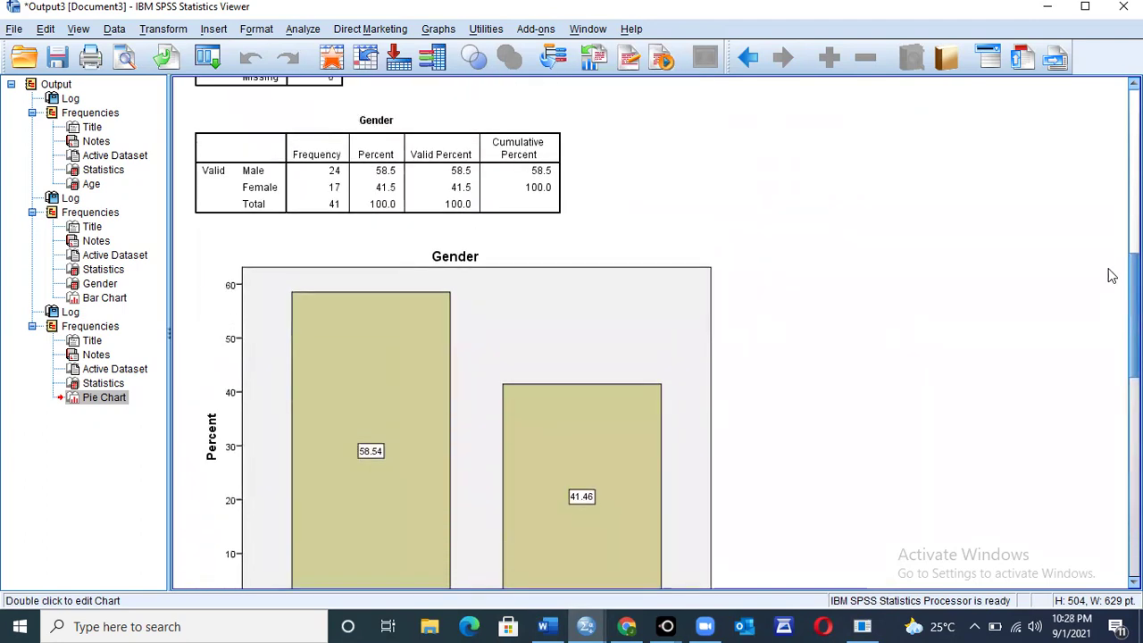
pyautogui.scroll(-15, 656, 332)
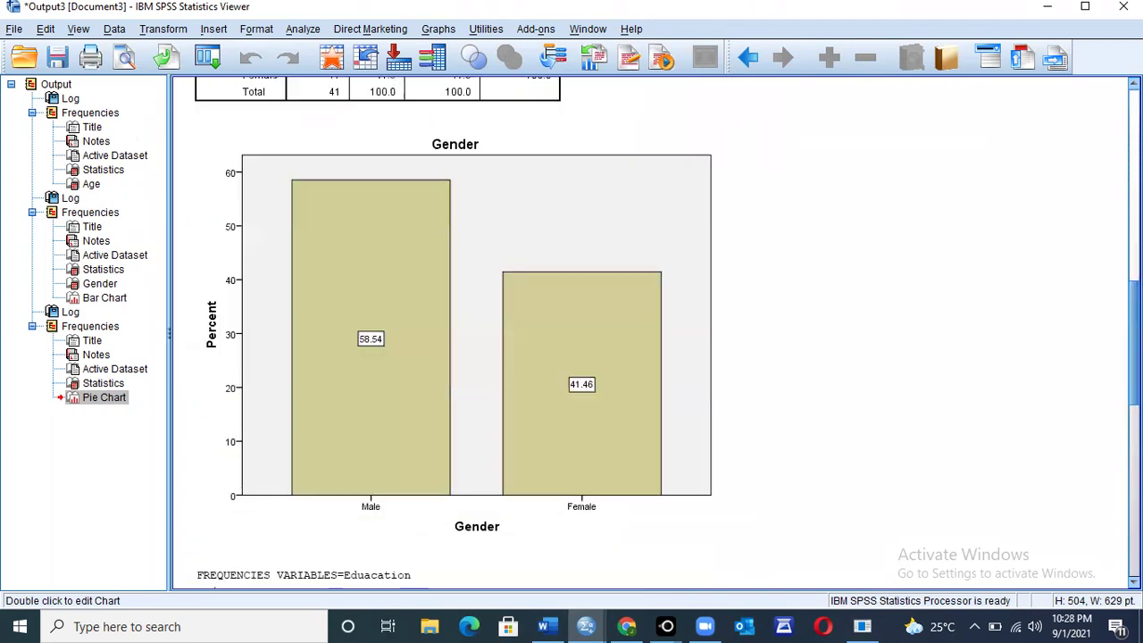
pyautogui.scroll(-3, 1105, 259)
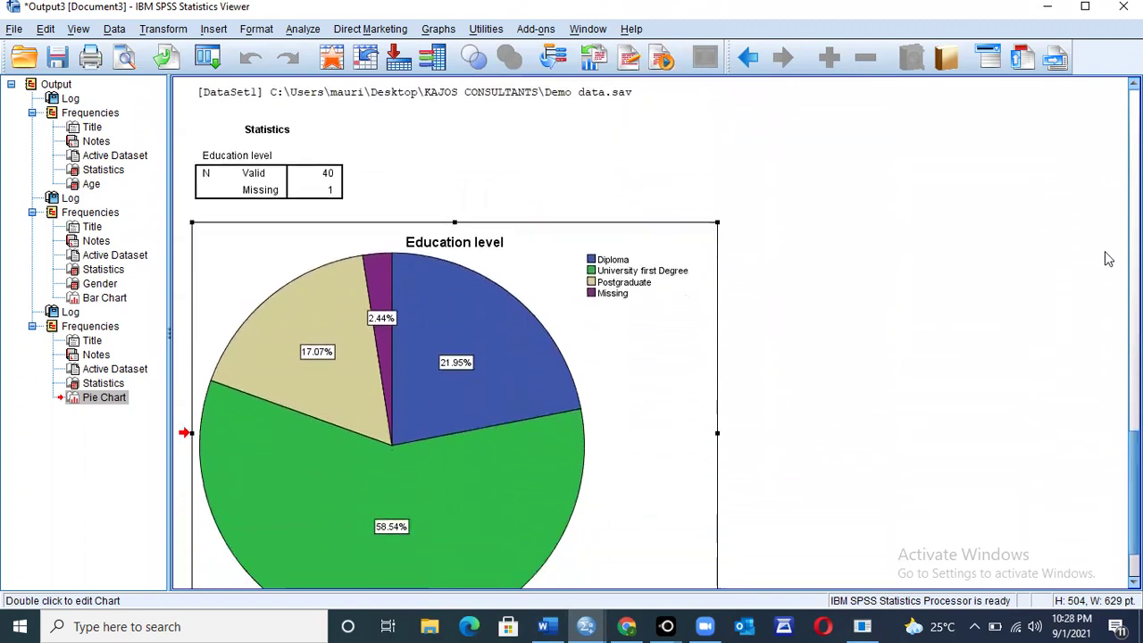
pyautogui.click(1056, 43)
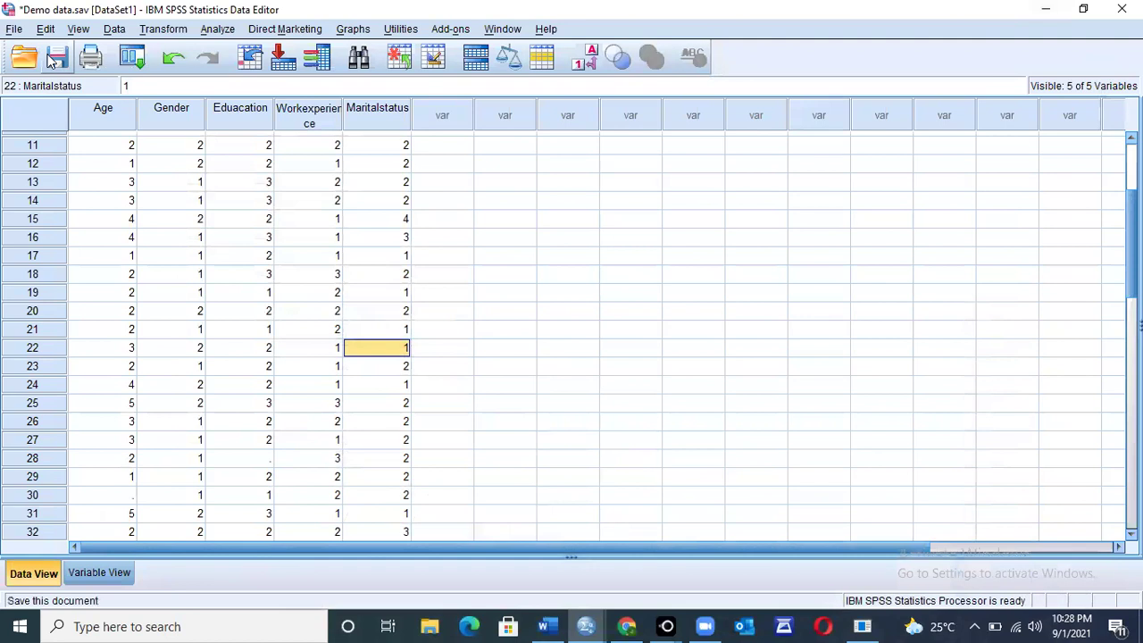
# Open the Frequencies analysis and replace Education level with Work experience as the variable to analyse.
pyautogui.click(217, 29)
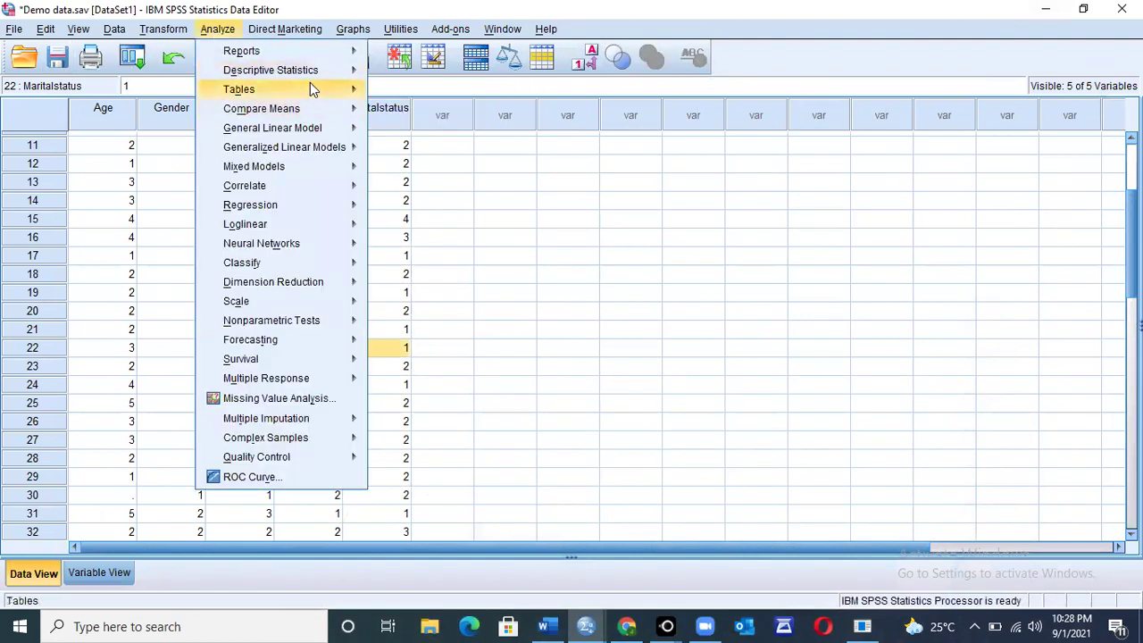
pyautogui.moveTo(330, 71)
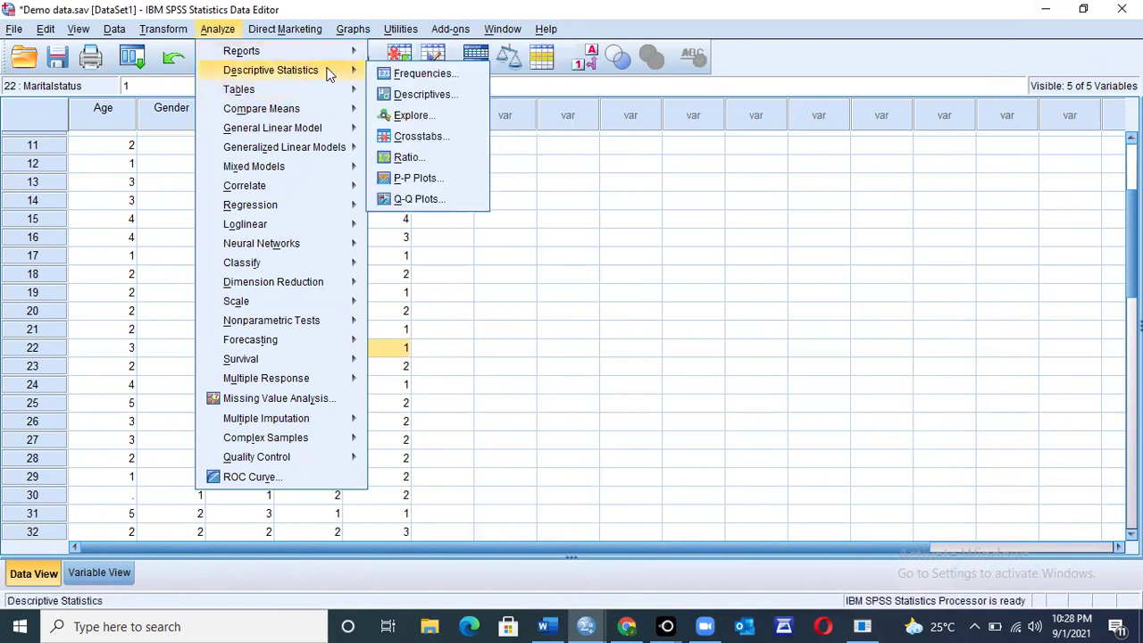
pyautogui.click(425, 74)
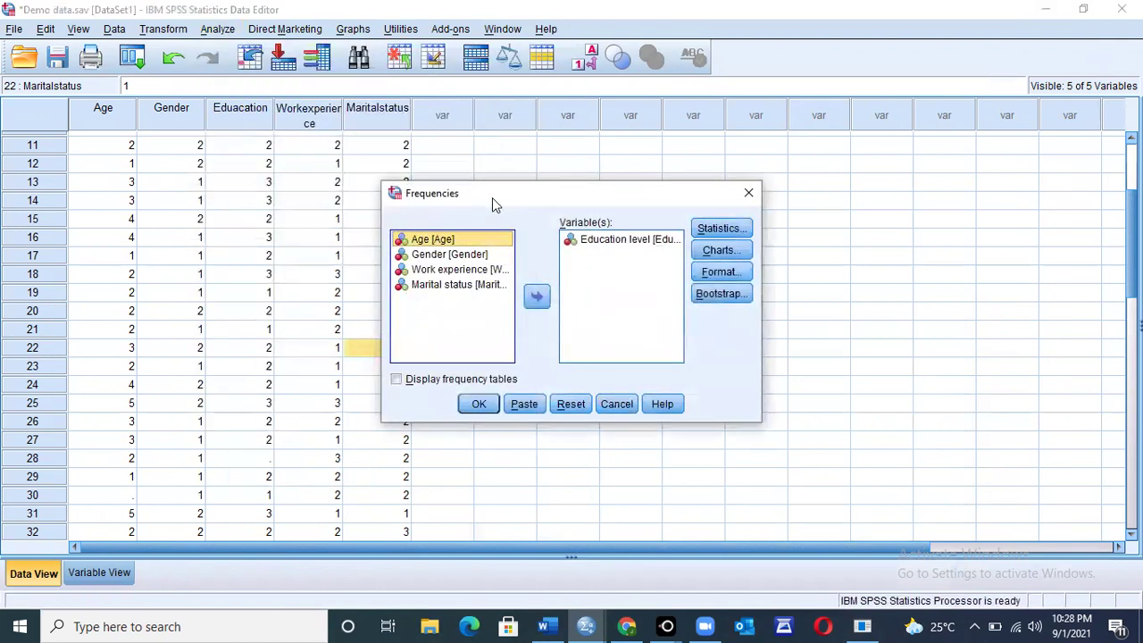
pyautogui.click(616, 239)
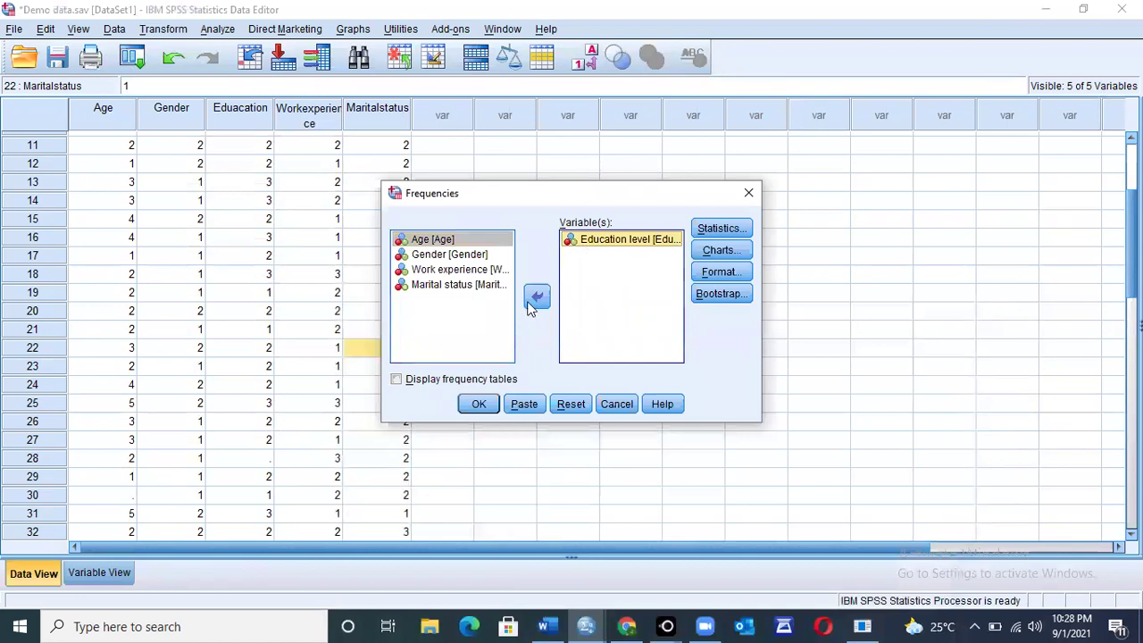
pyautogui.click(536, 298)
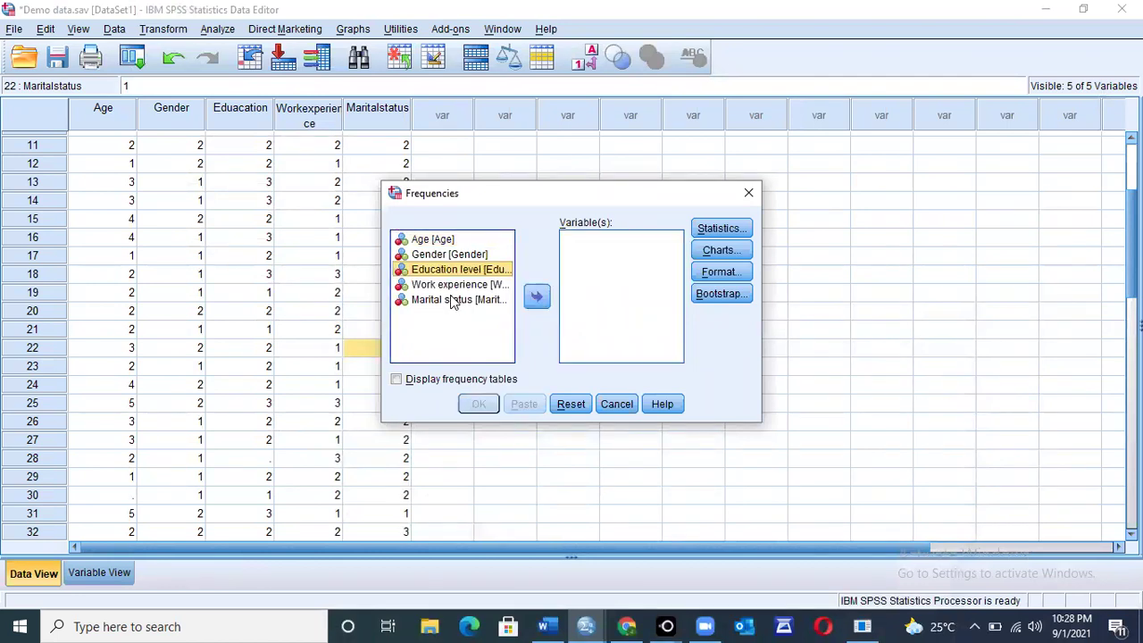
pyautogui.click(441, 286)
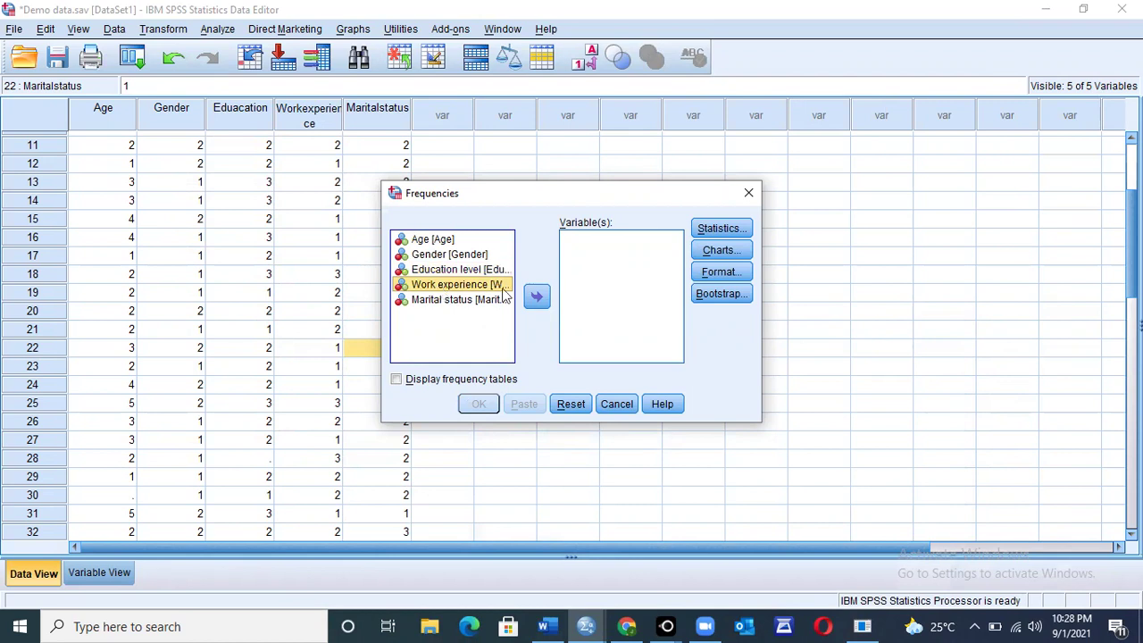
pyautogui.click(536, 299)
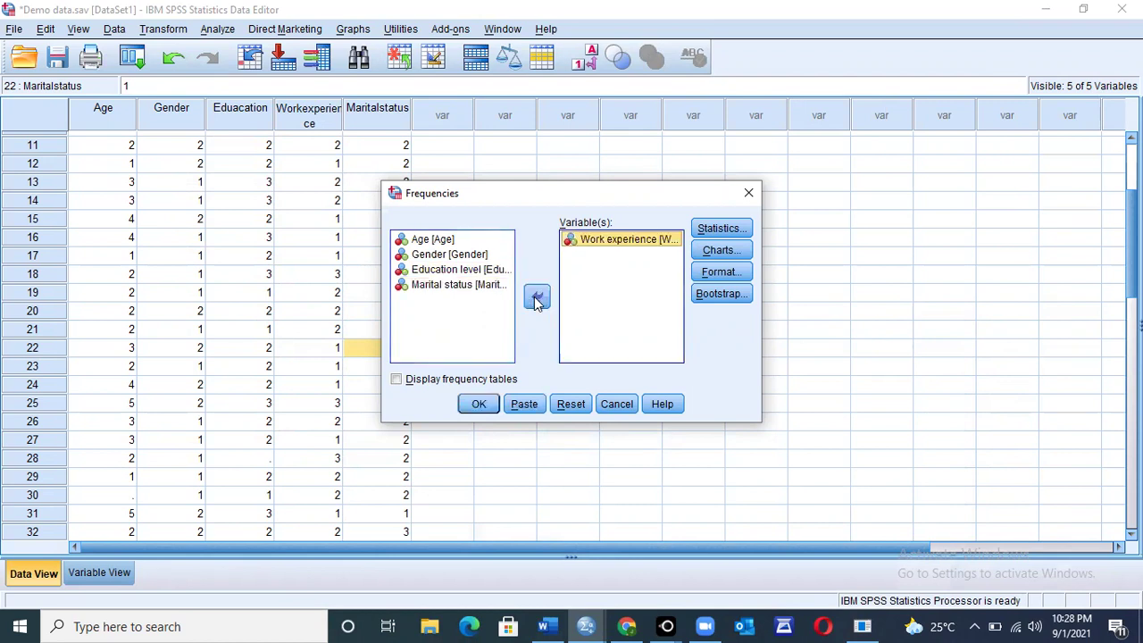
# Set the chart type to a histogram without a normal curve for Work experience, and run the analysis.
pyautogui.click(725, 250)
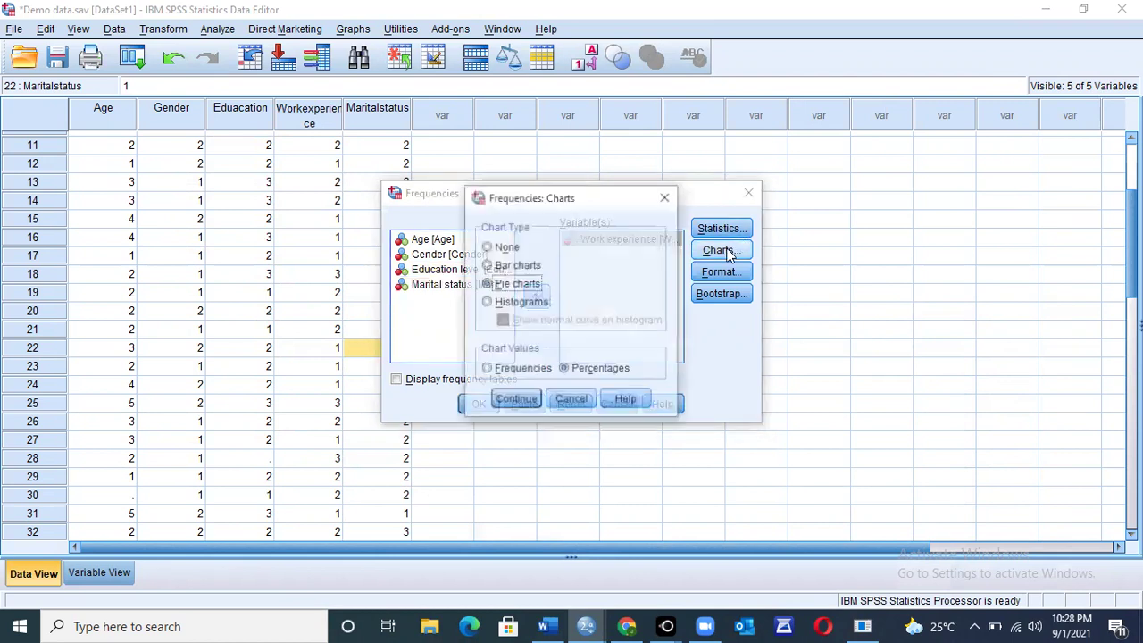
pyautogui.click(487, 302)
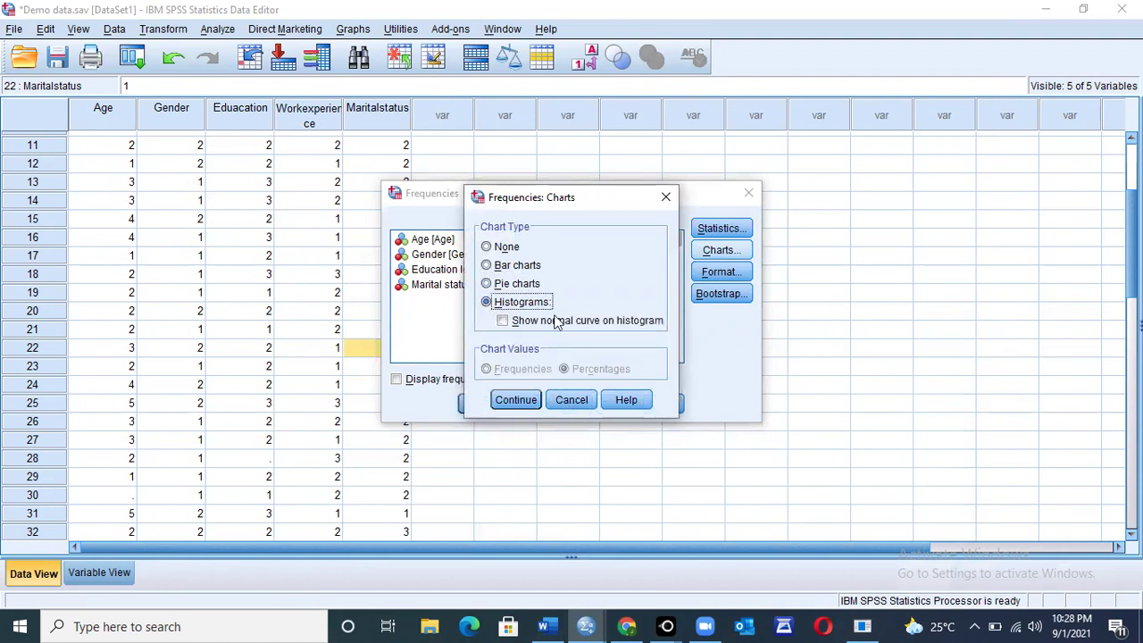
pyautogui.click(513, 402)
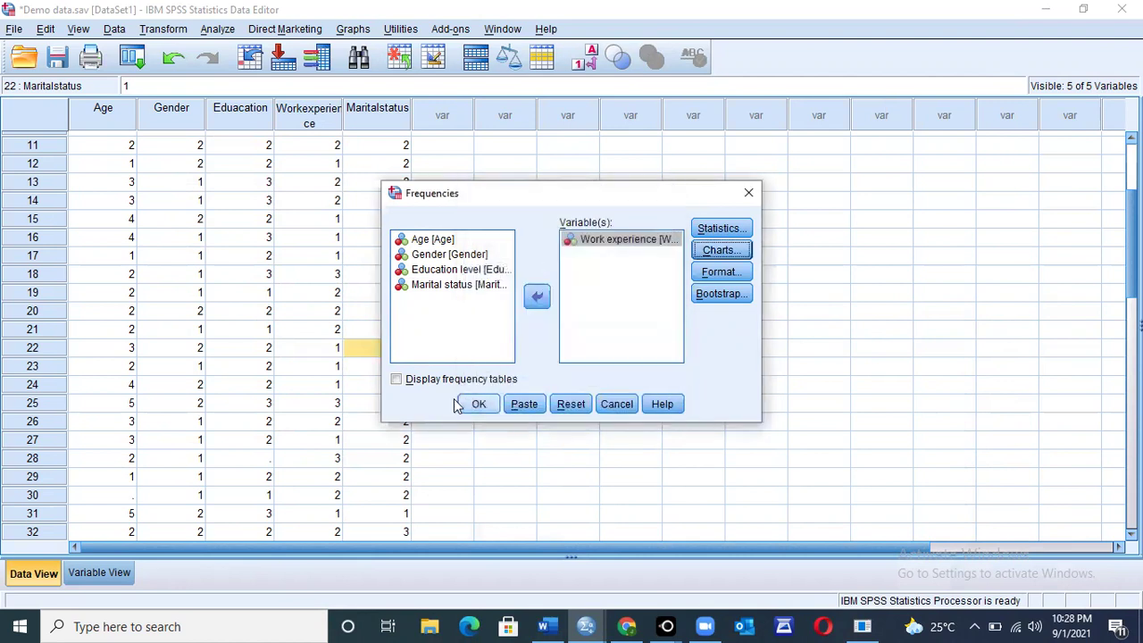
pyautogui.click(478, 404)
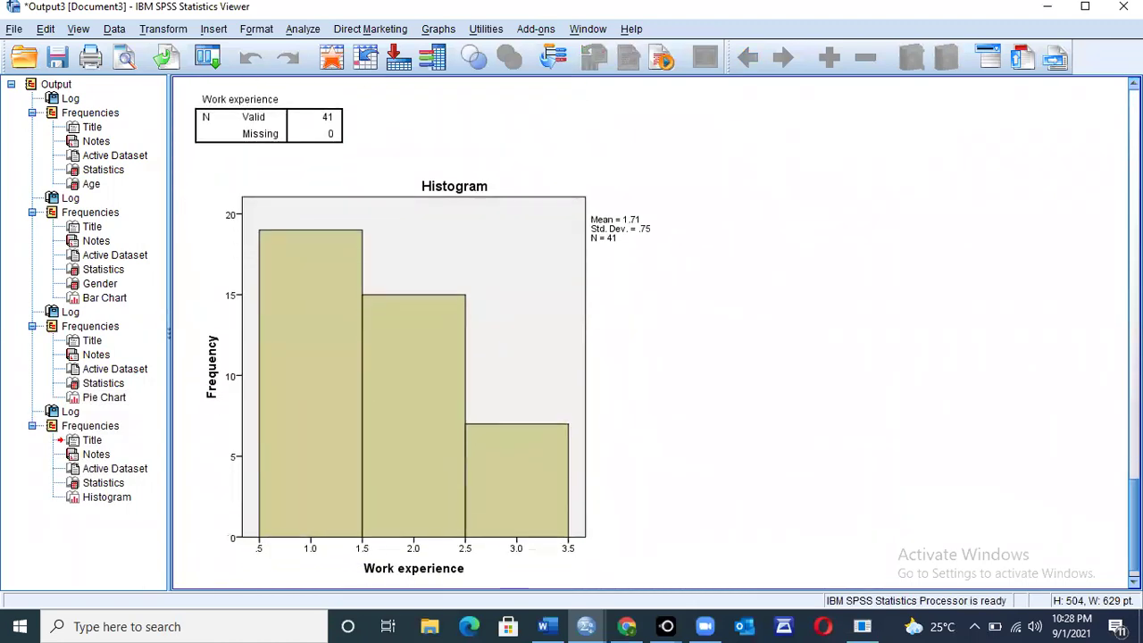
pyautogui.click(632, 426)
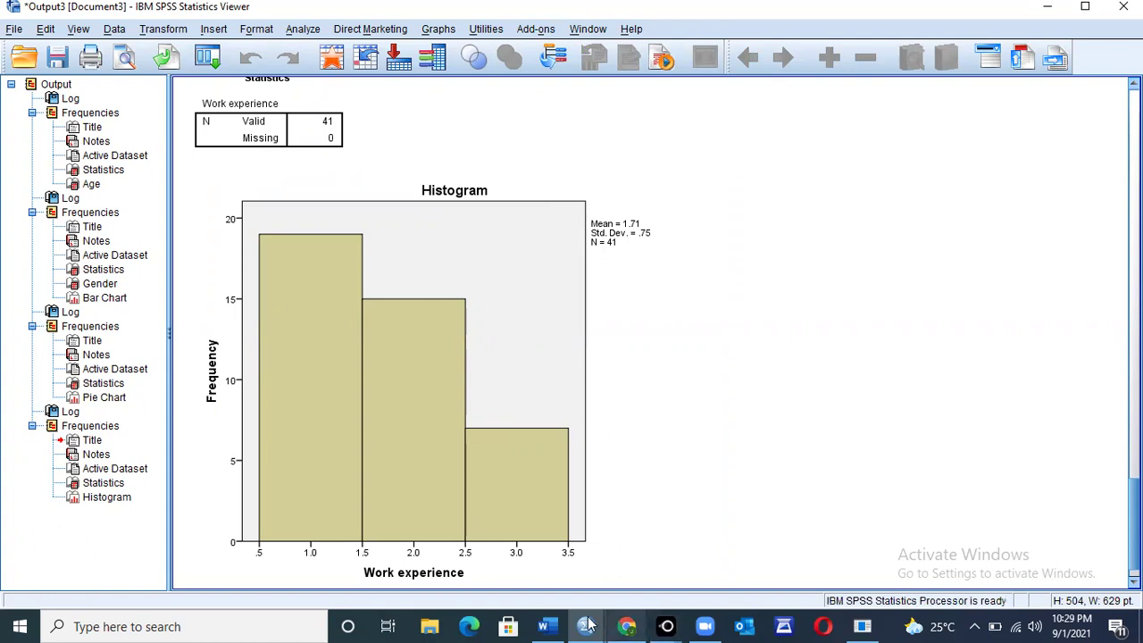
# Return to the data editor and check the value labels defined for the Work experience variable.
pyautogui.moveTo(585, 624)
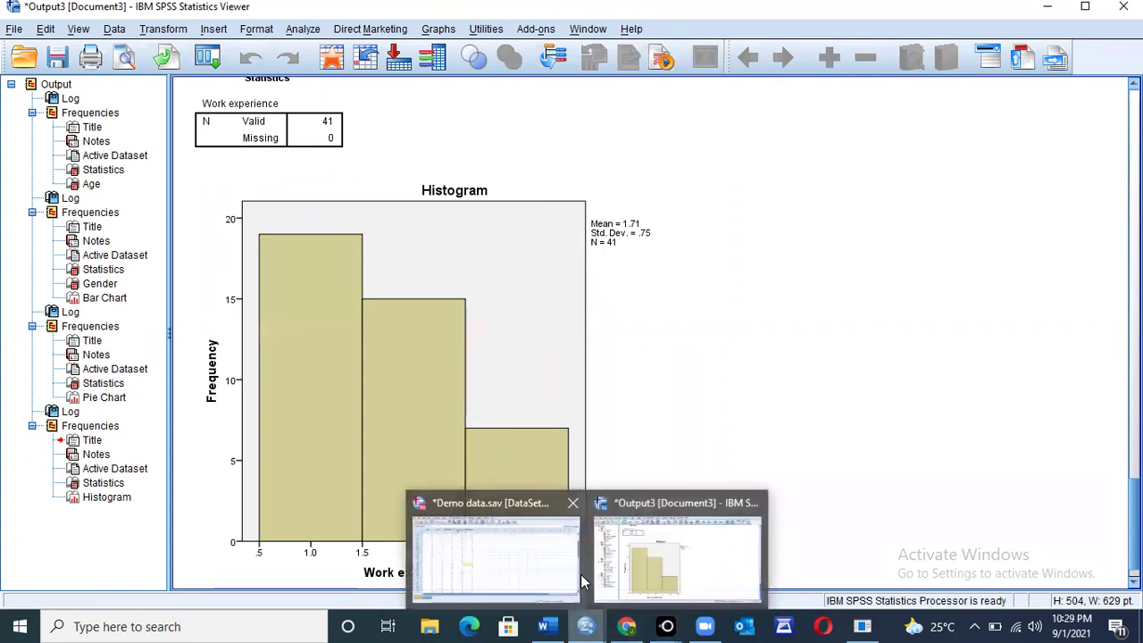
pyautogui.click(510, 566)
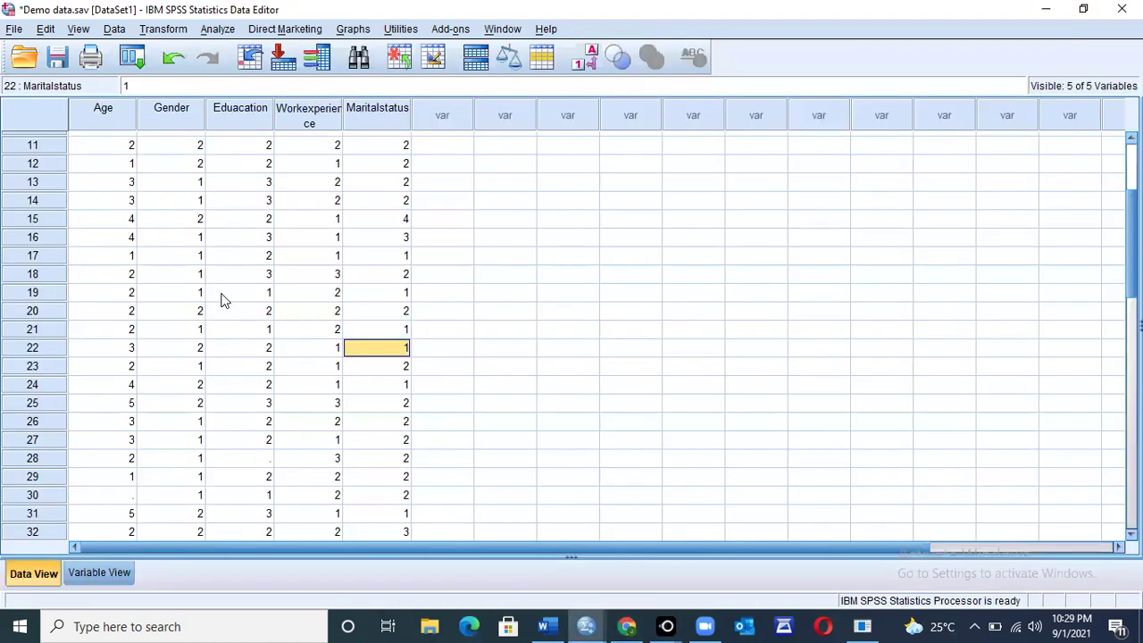
pyautogui.click(96, 574)
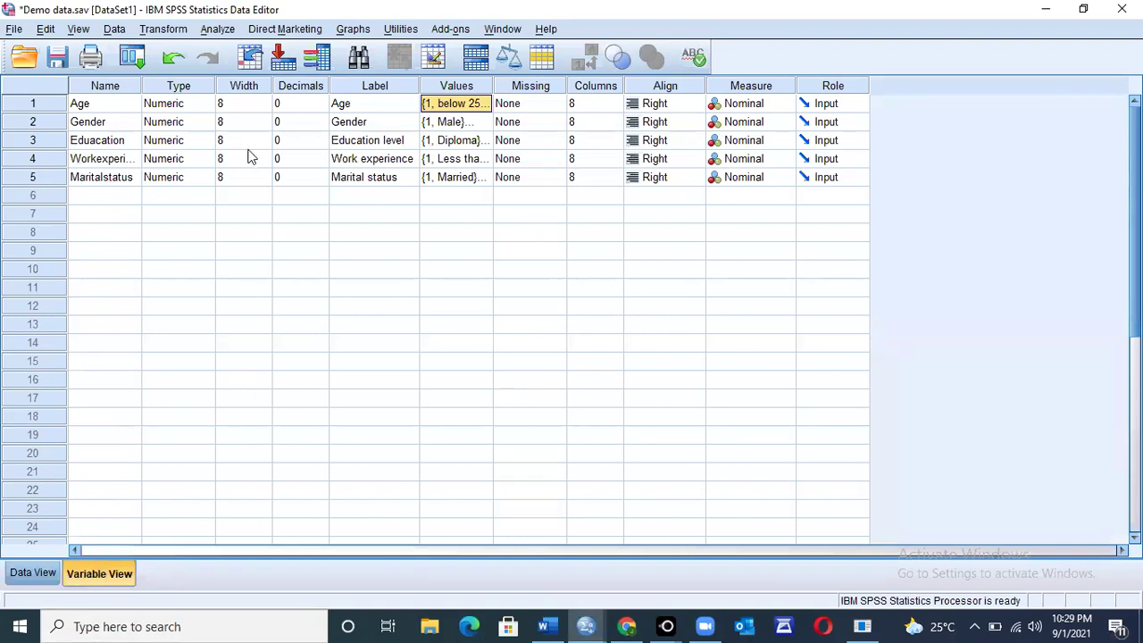
pyautogui.doubleClick(487, 161)
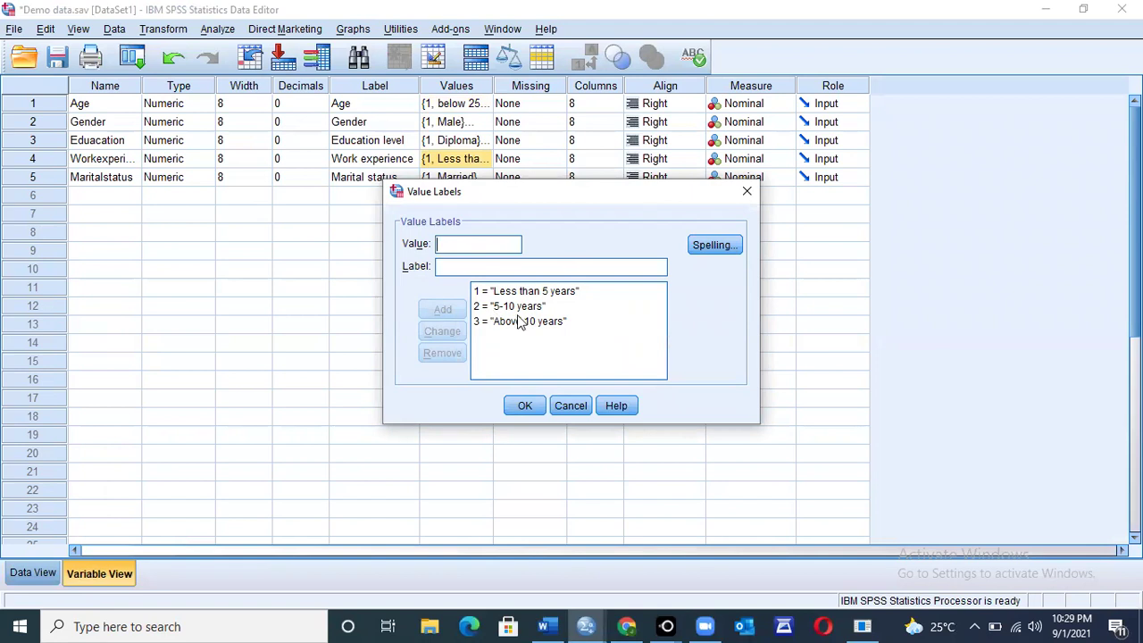
pyautogui.click(529, 408)
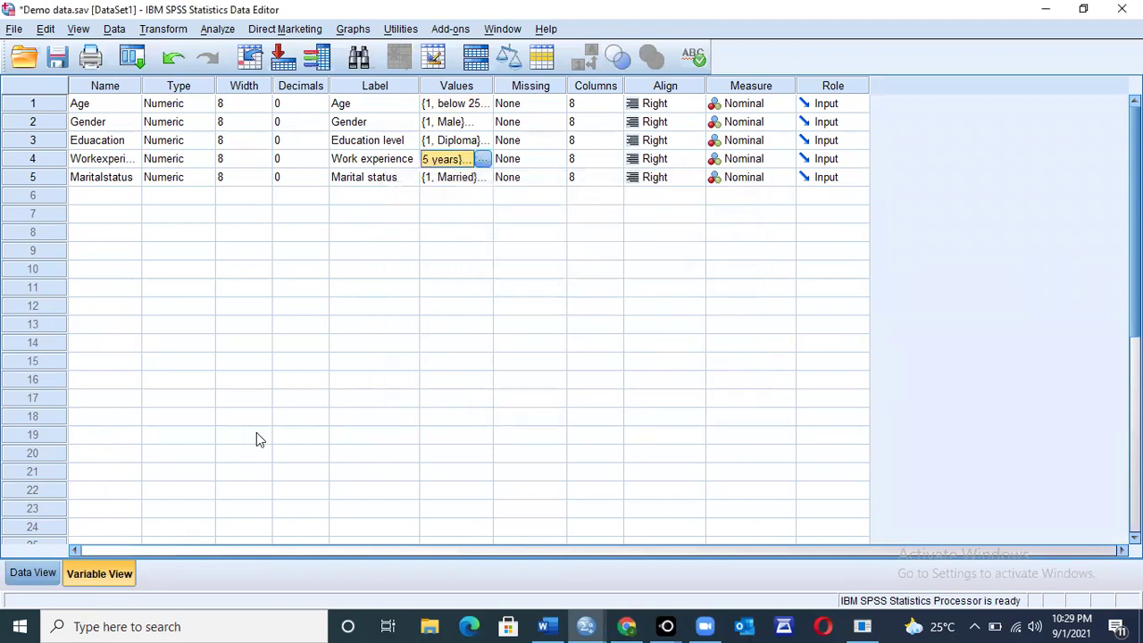
# Reopen the Frequencies analysis for Work experience and set the chart type to None.
pyautogui.click(217, 29)
pyautogui.moveTo(326, 71)
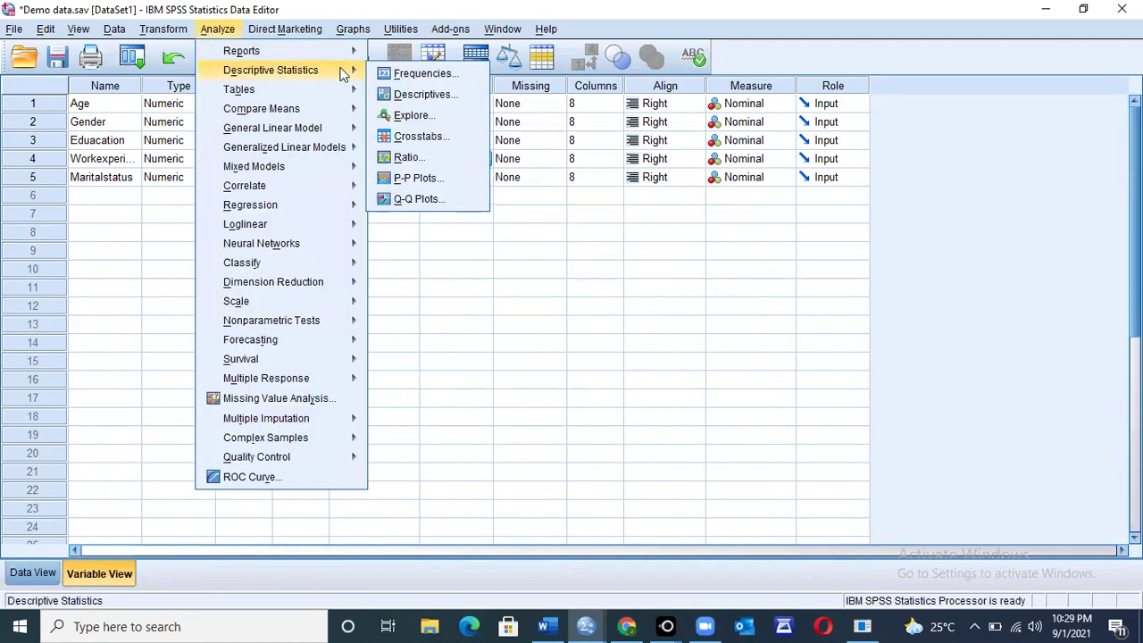
pyautogui.moveTo(276, 30)
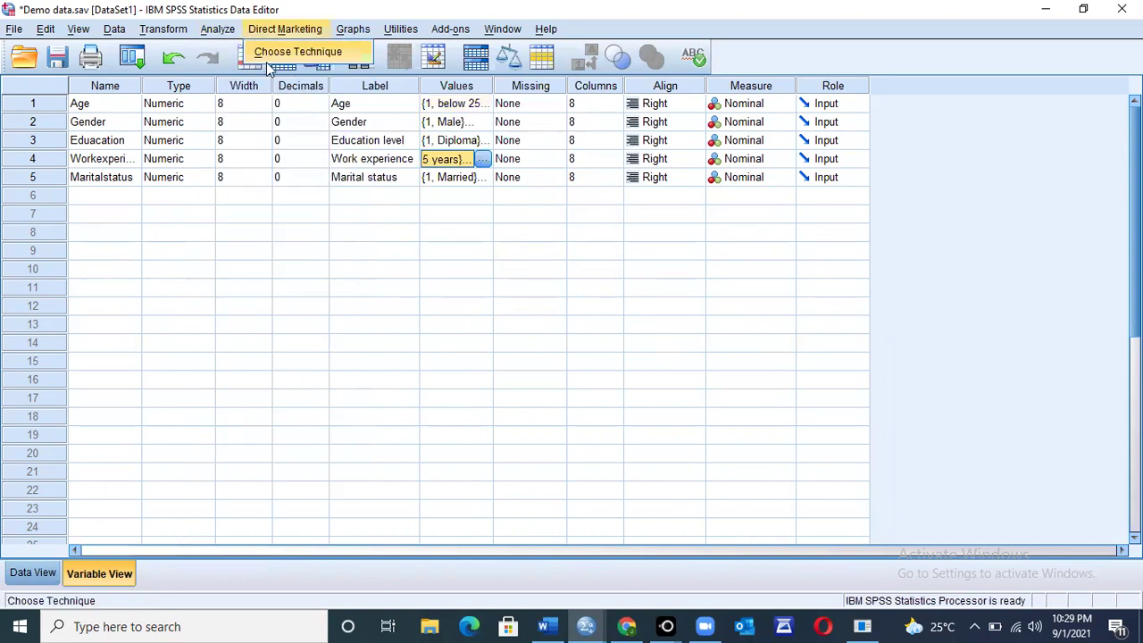
pyautogui.moveTo(218, 30)
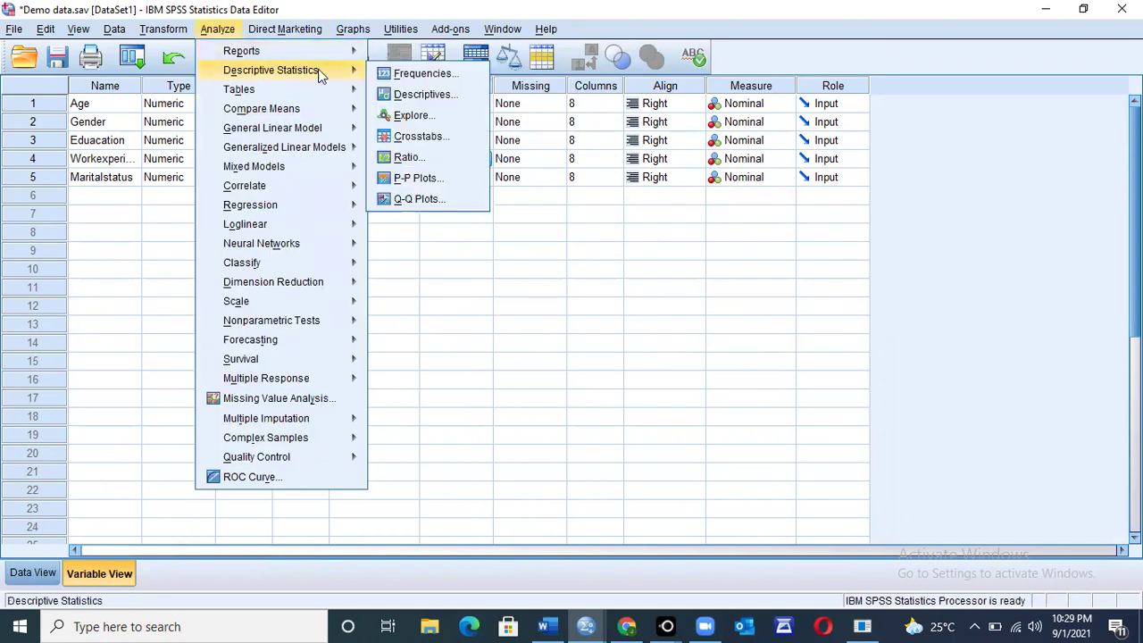
pyautogui.click(425, 73)
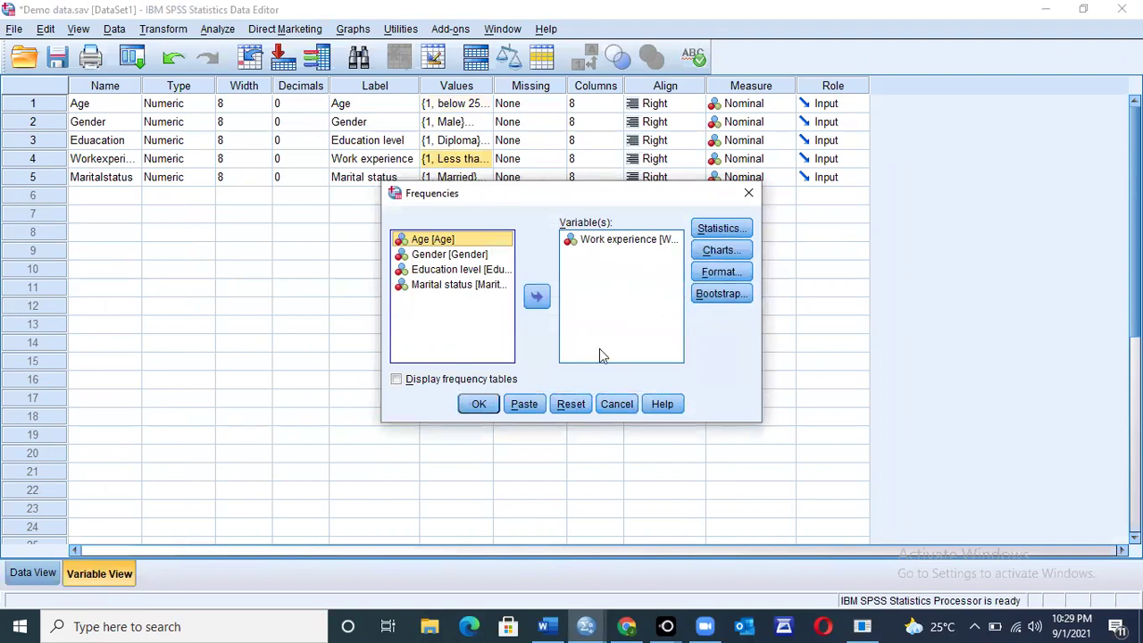
pyautogui.click(719, 250)
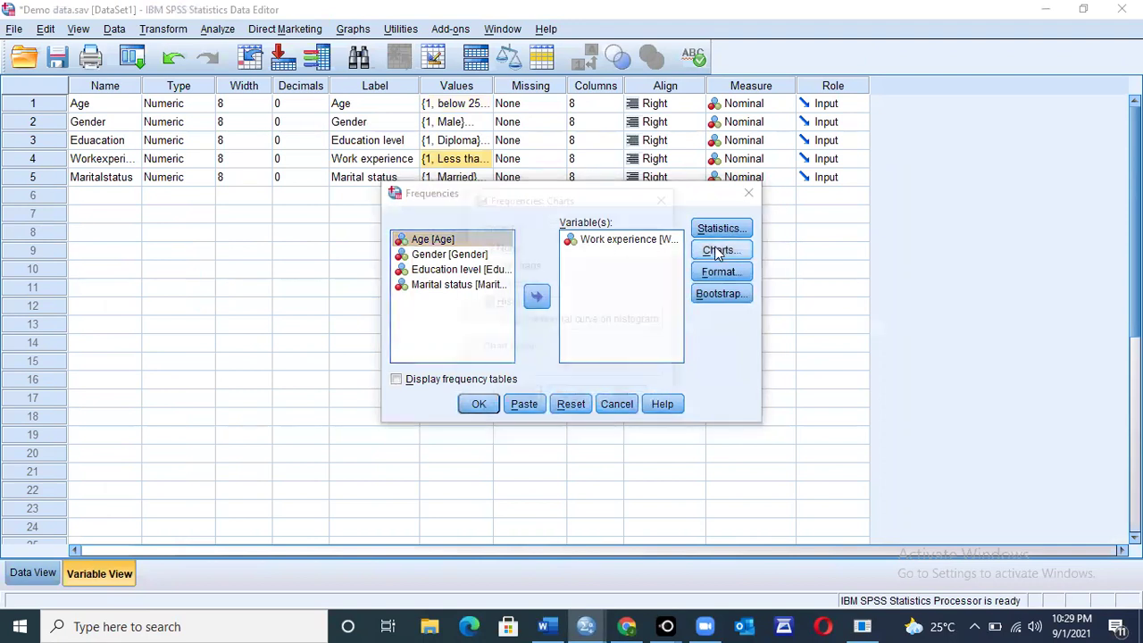
pyautogui.click(505, 247)
pyautogui.click(517, 400)
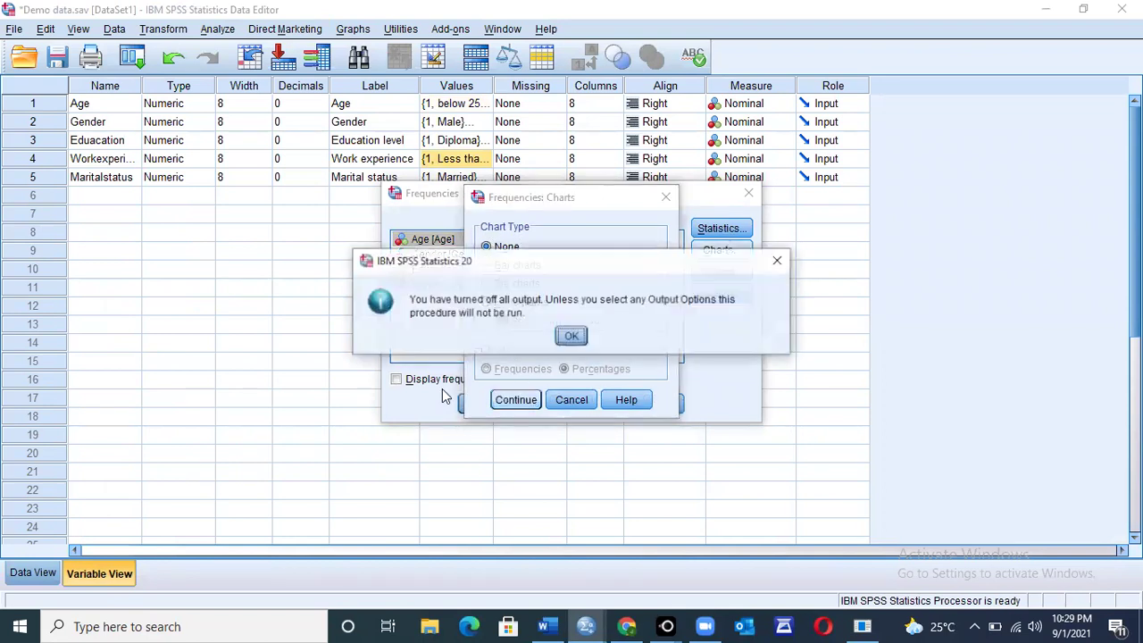
pyautogui.click(571, 335)
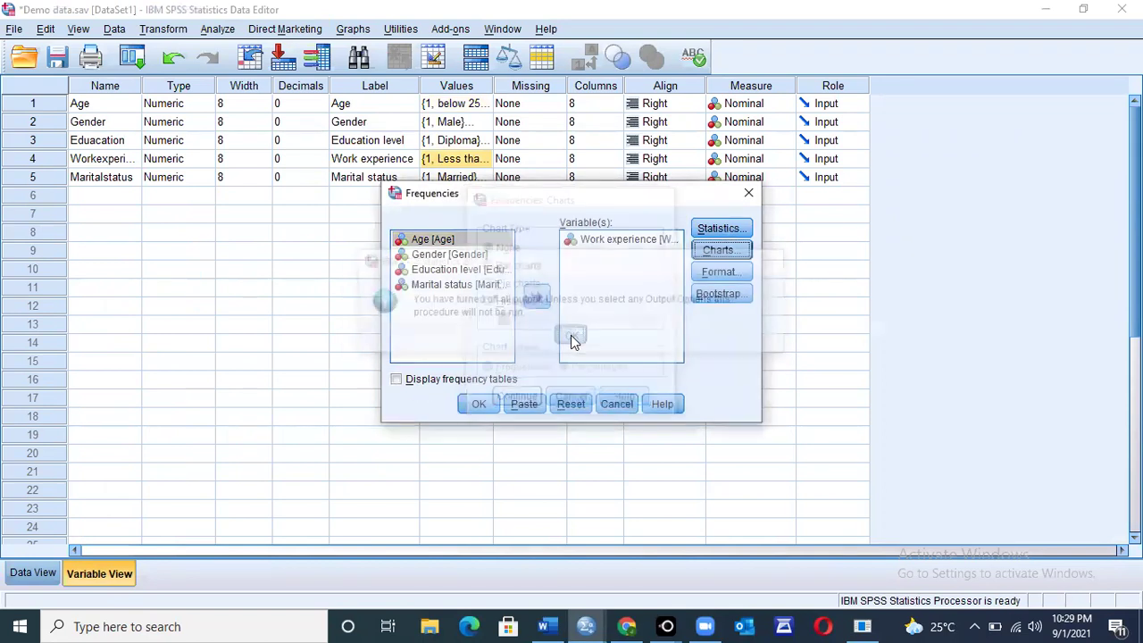
# Enable the display of frequency tables for Work experience, keep charts off, and run the analysis.
pyautogui.click(396, 380)
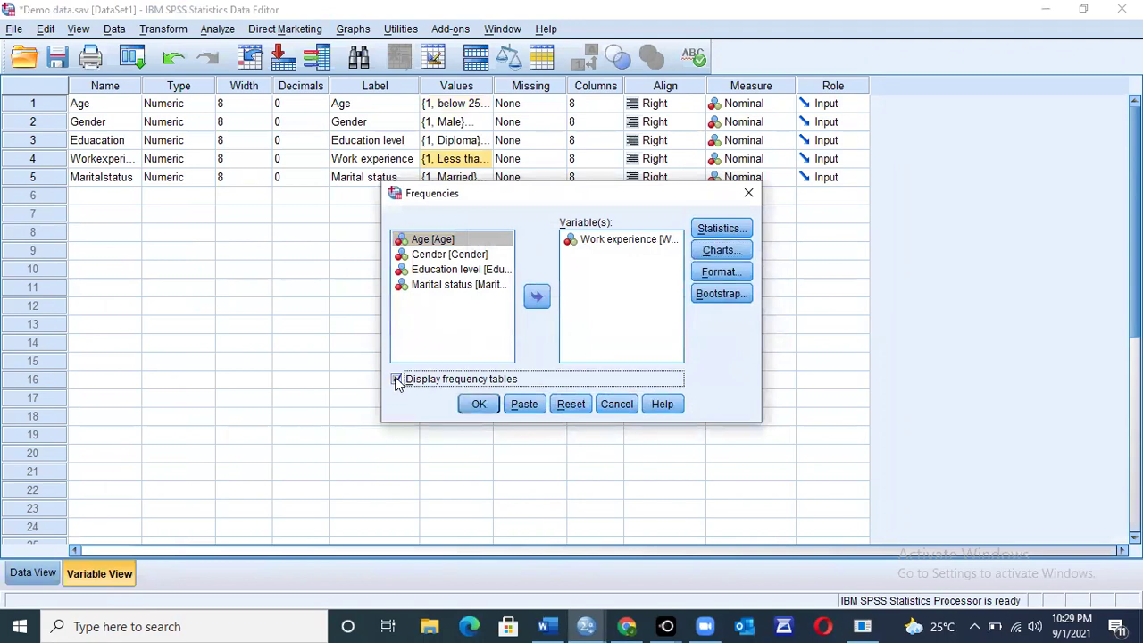
pyautogui.click(721, 253)
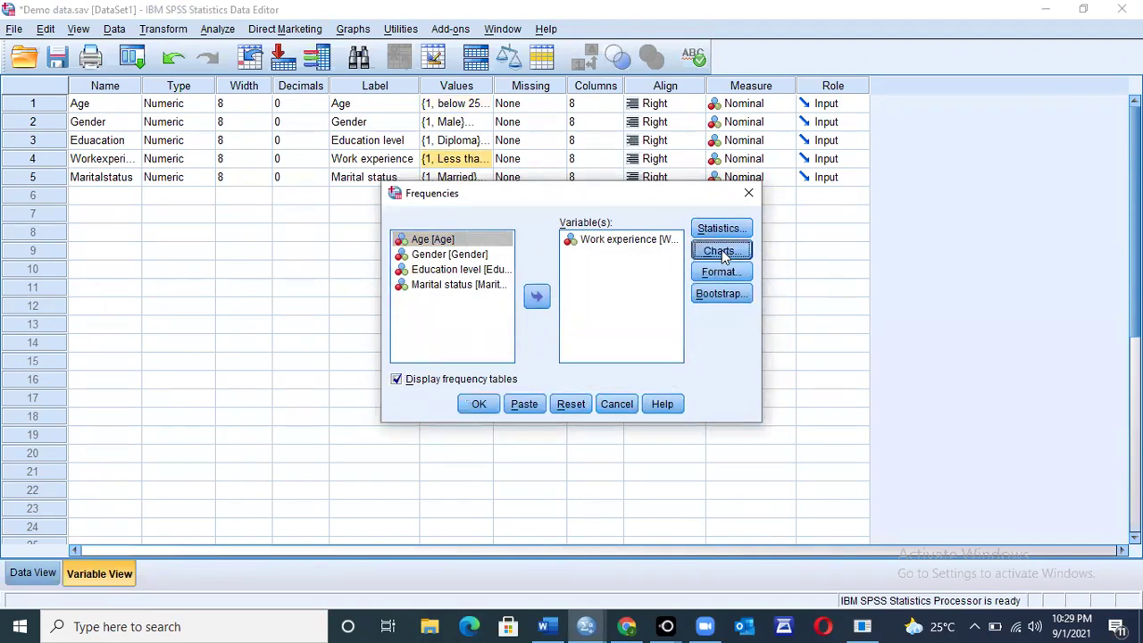
pyautogui.click(516, 402)
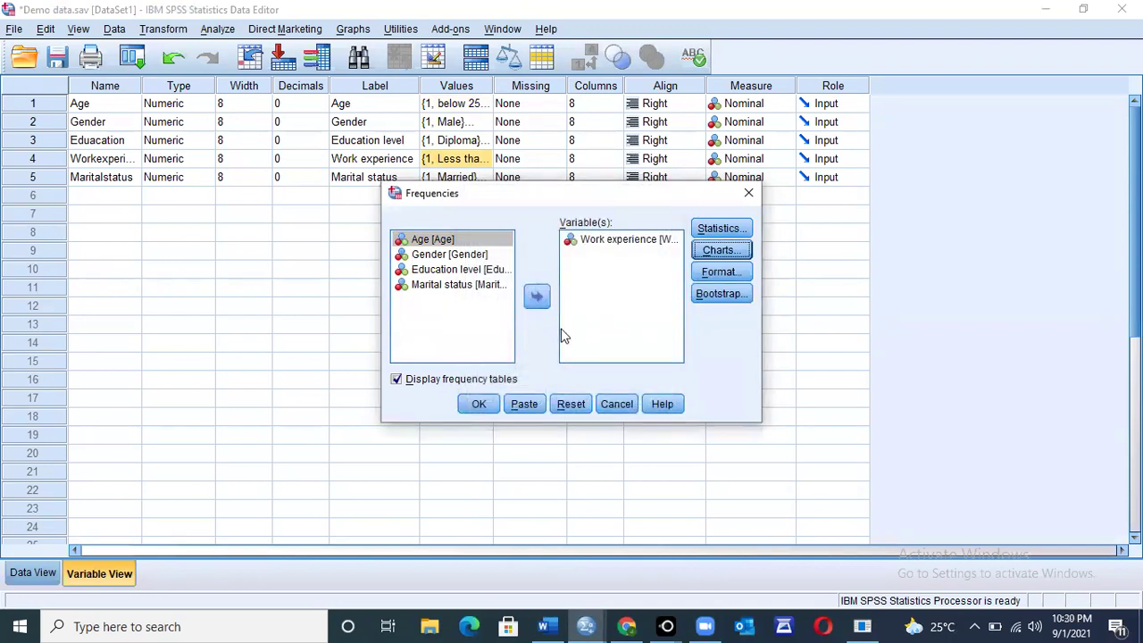
pyautogui.click(476, 406)
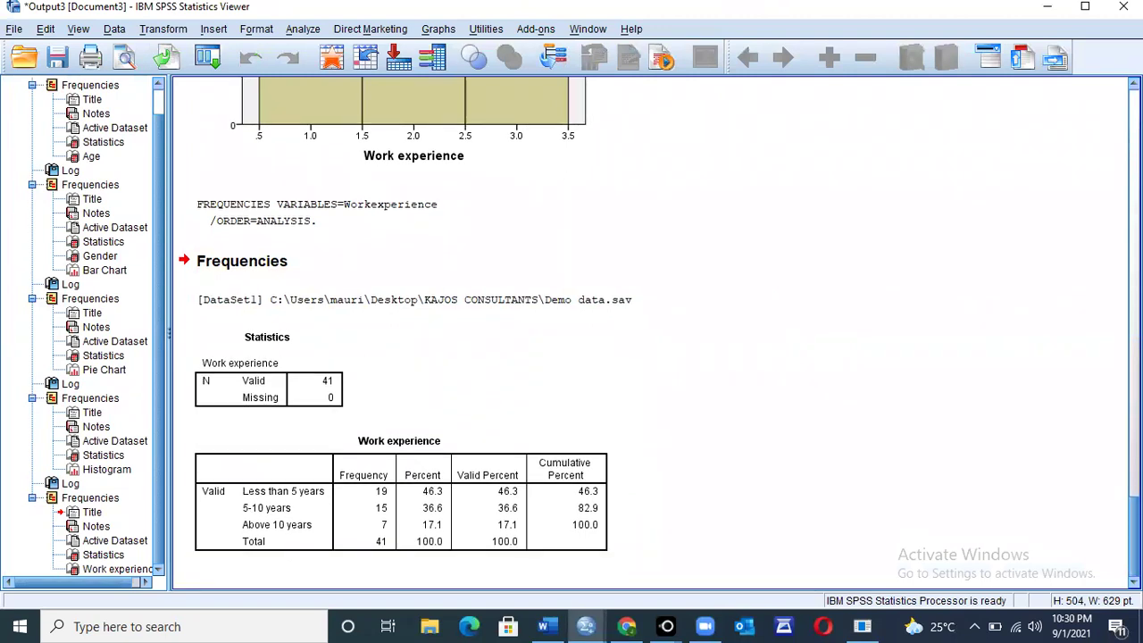
# Compare the Work experience frequency table with its histogram, and look back over the earlier Gender table and bar chart.
pyautogui.click(435, 465)
pyautogui.scroll(8, 393, 330)
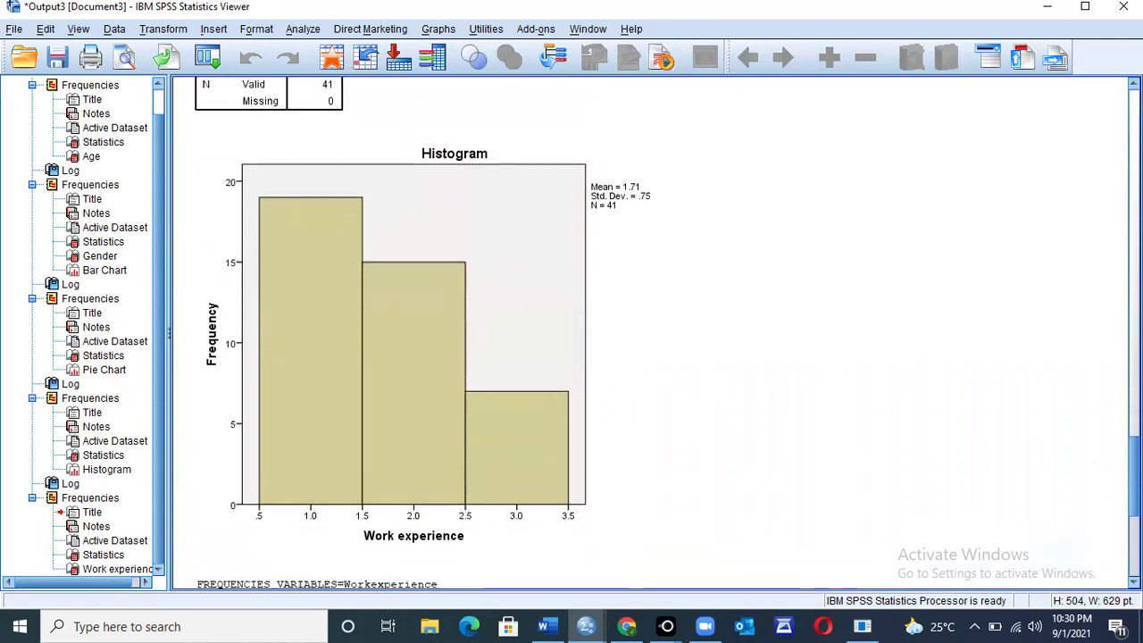
pyautogui.scroll(-1, 652, 331)
pyautogui.scroll(-1, 651, 331)
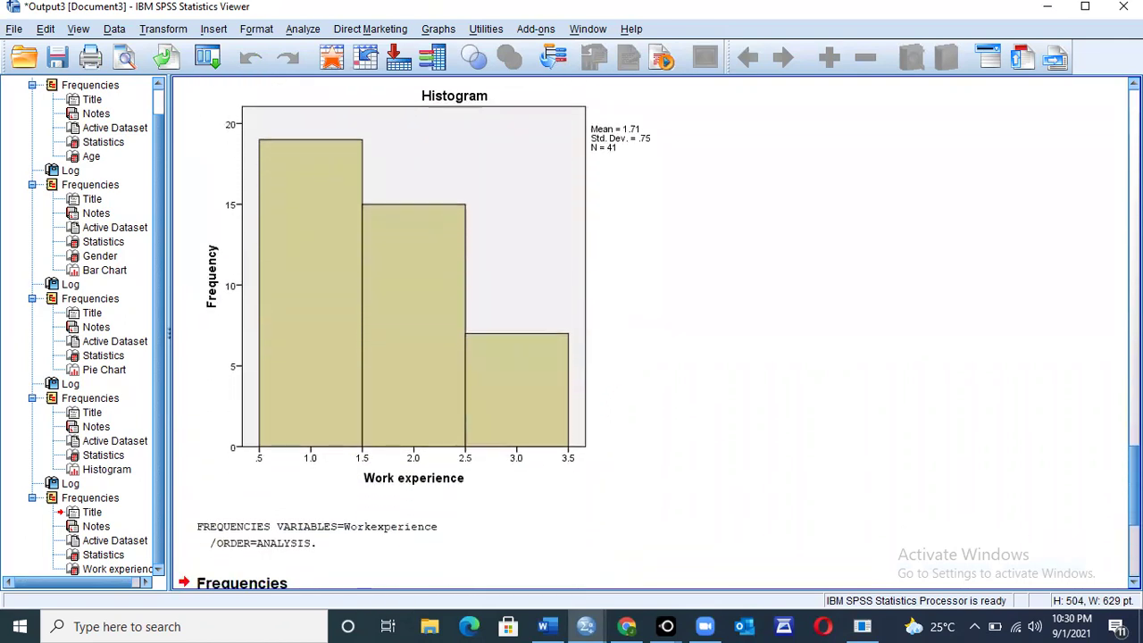
pyautogui.scroll(1, 652, 331)
pyautogui.scroll(-1, 652, 330)
pyautogui.scroll(-8, 652, 330)
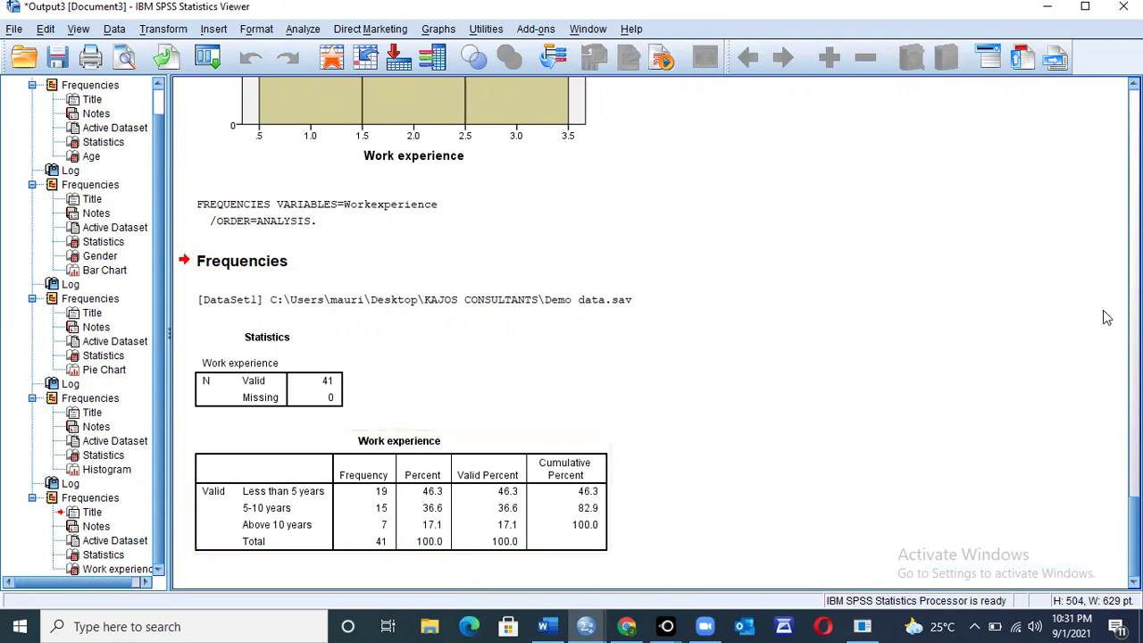
pyautogui.scroll(5, 773, 430)
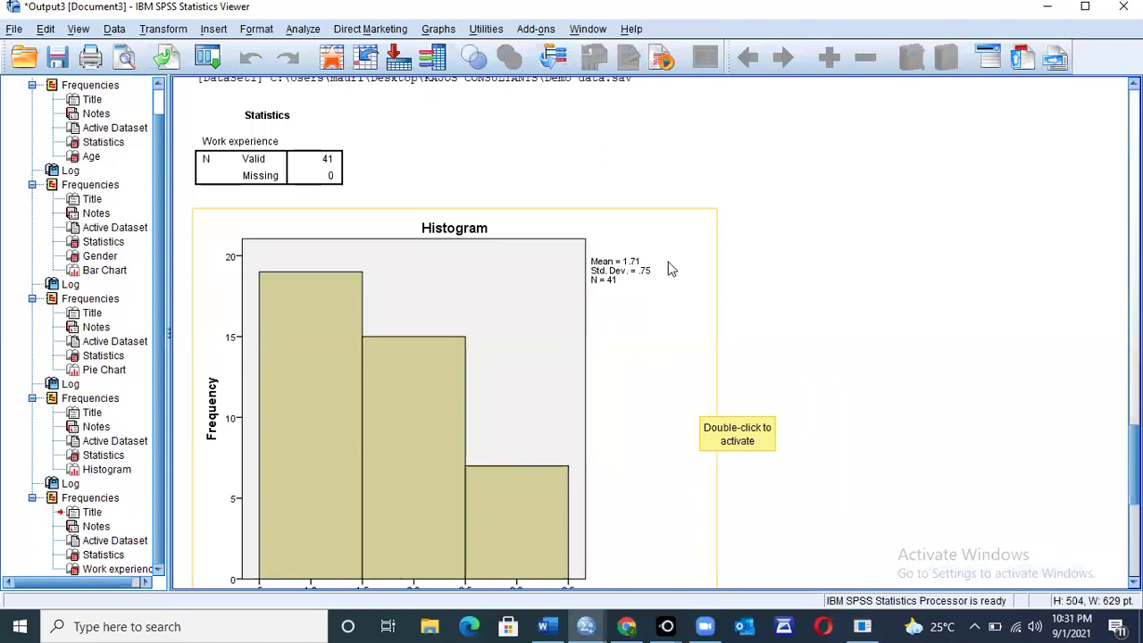
pyautogui.click(799, 331)
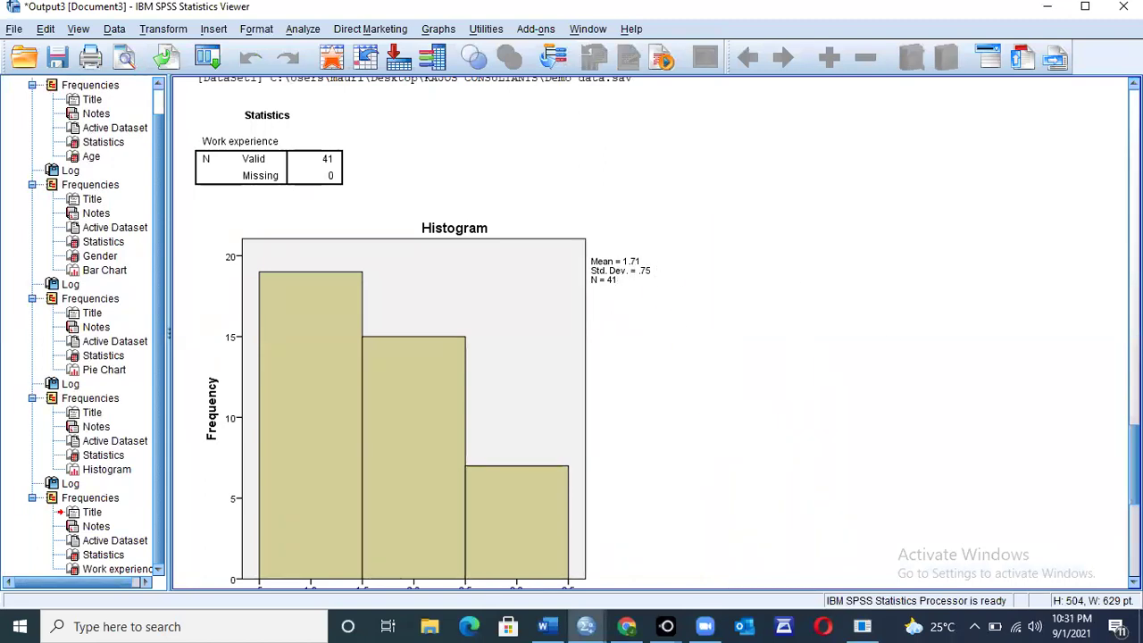
pyautogui.scroll(-5, 656, 333)
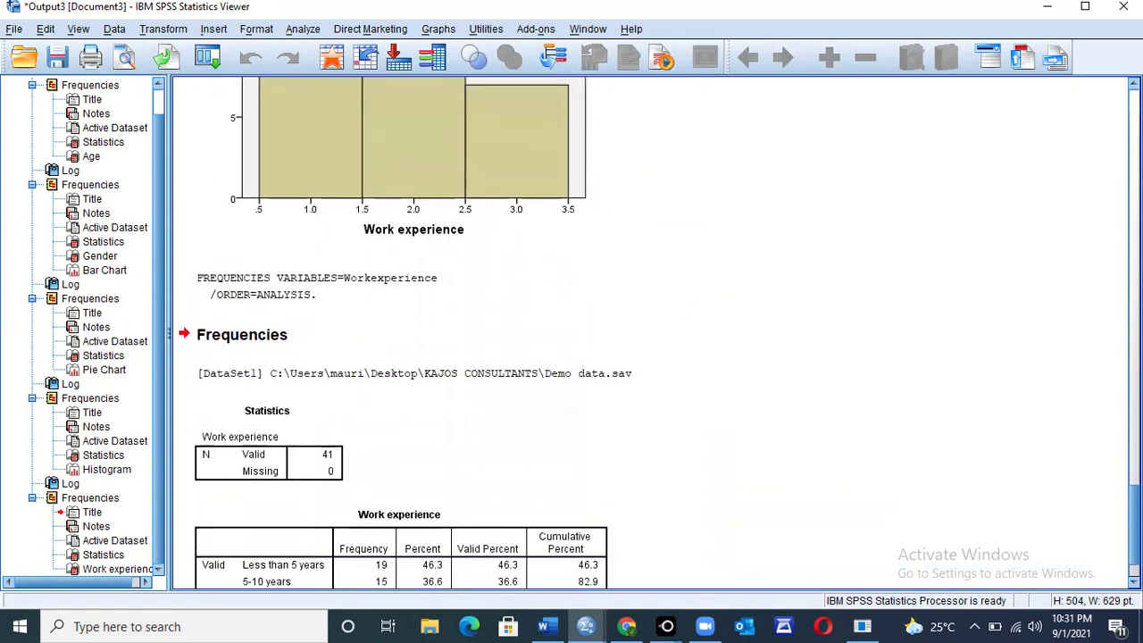
pyautogui.click(509, 501)
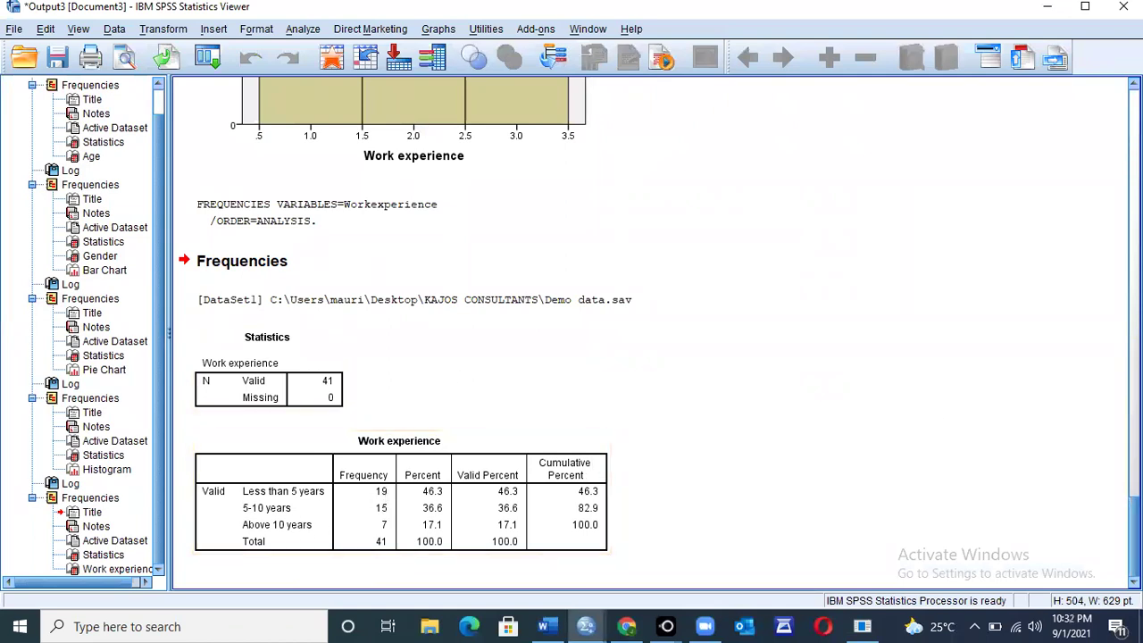
pyautogui.scroll(15, 652, 332)
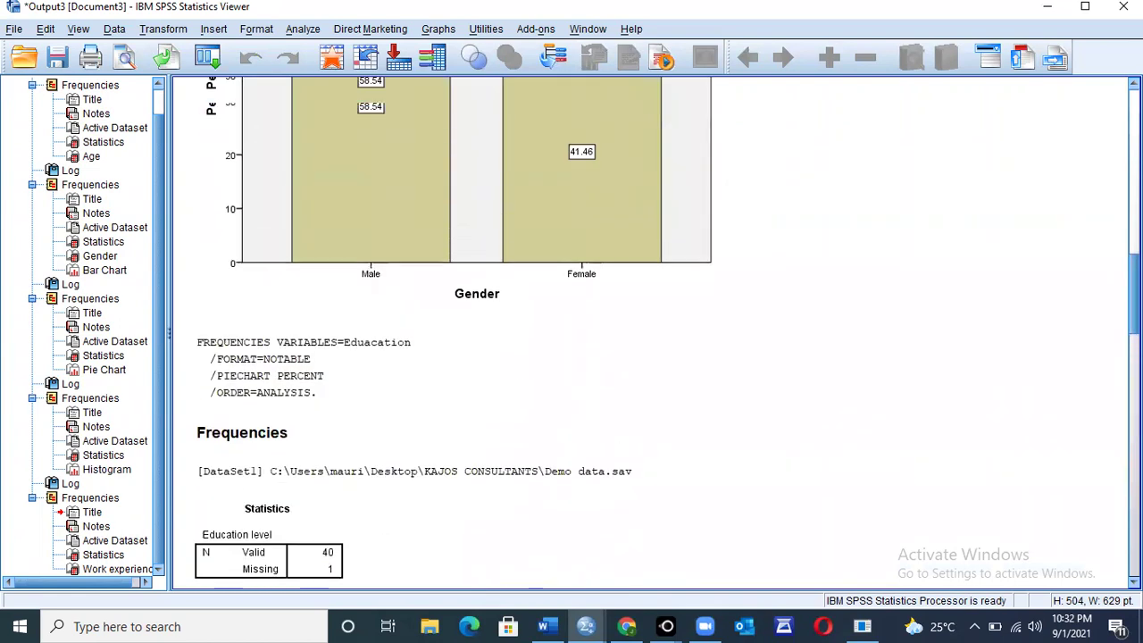
pyautogui.scroll(15, 652, 333)
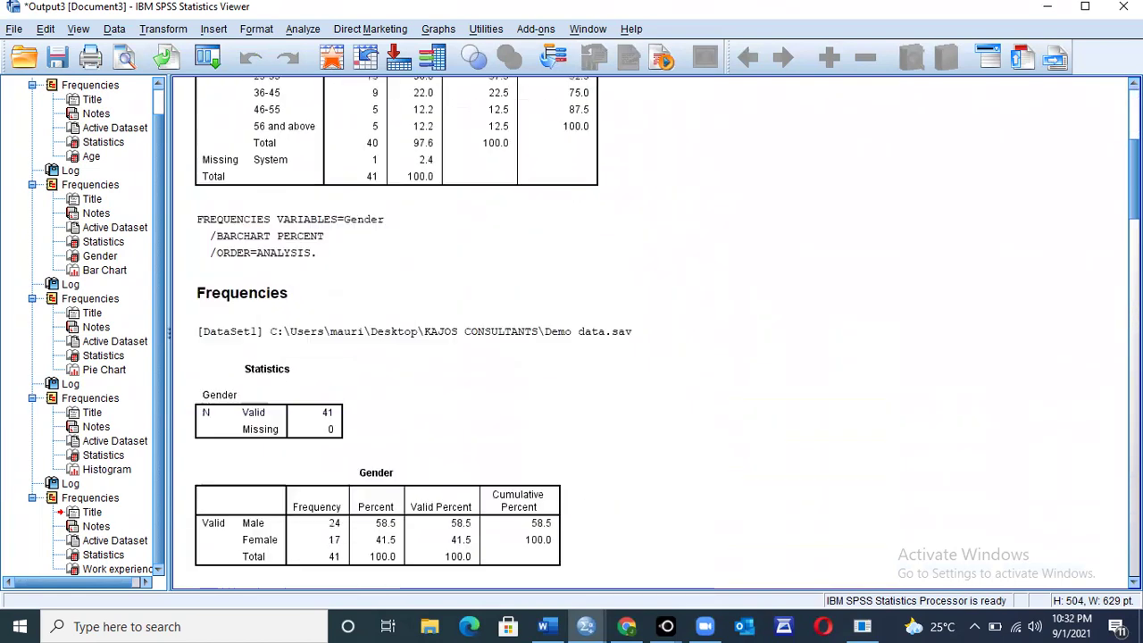
pyautogui.scroll(-10, 838, 580)
pyautogui.scroll(5, 839, 580)
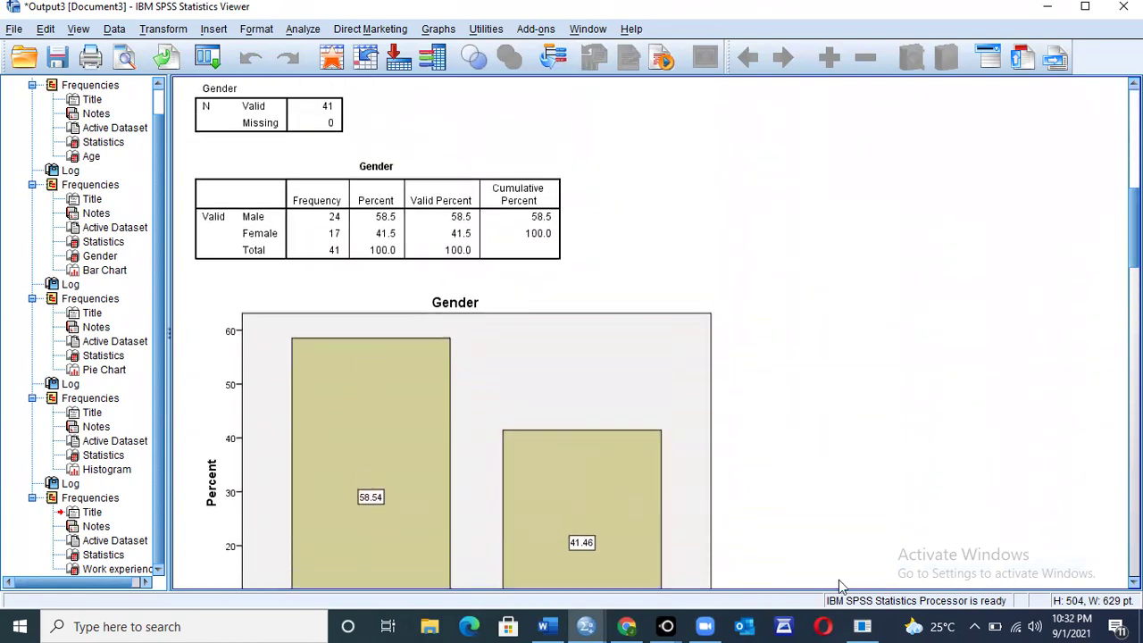
# In the Word document, add "Export output data/tables and graphs/charts to ms word" as the last session objective, and return to the SPSS output.
pyautogui.click(548, 626)
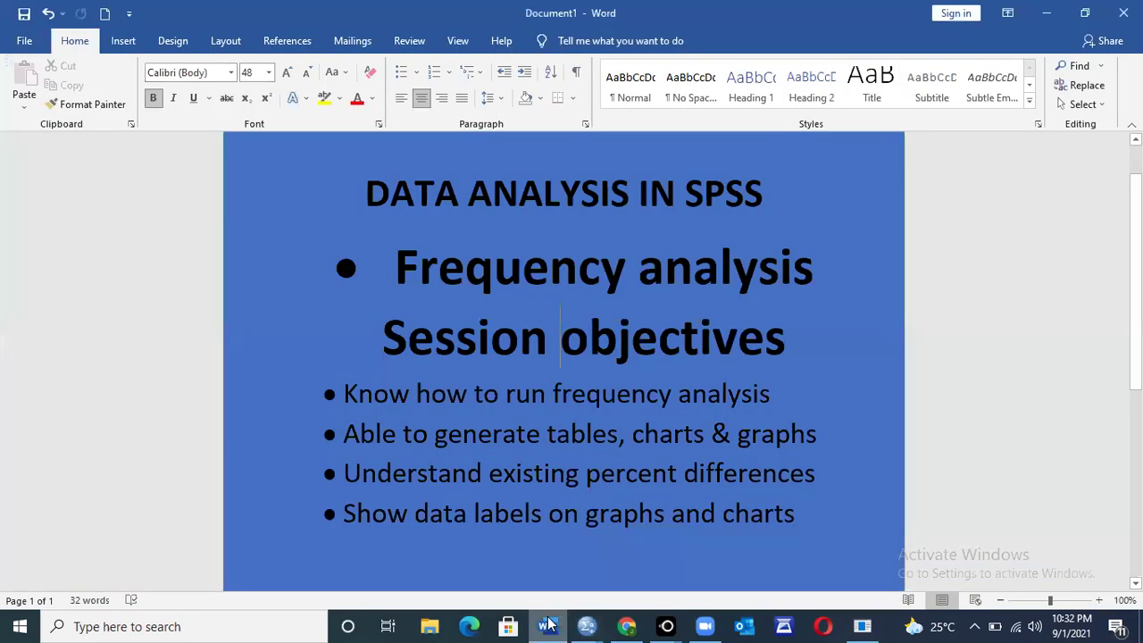
pyautogui.click(804, 515)
pyautogui.press('Return')
pyautogui.write('EXPORT')
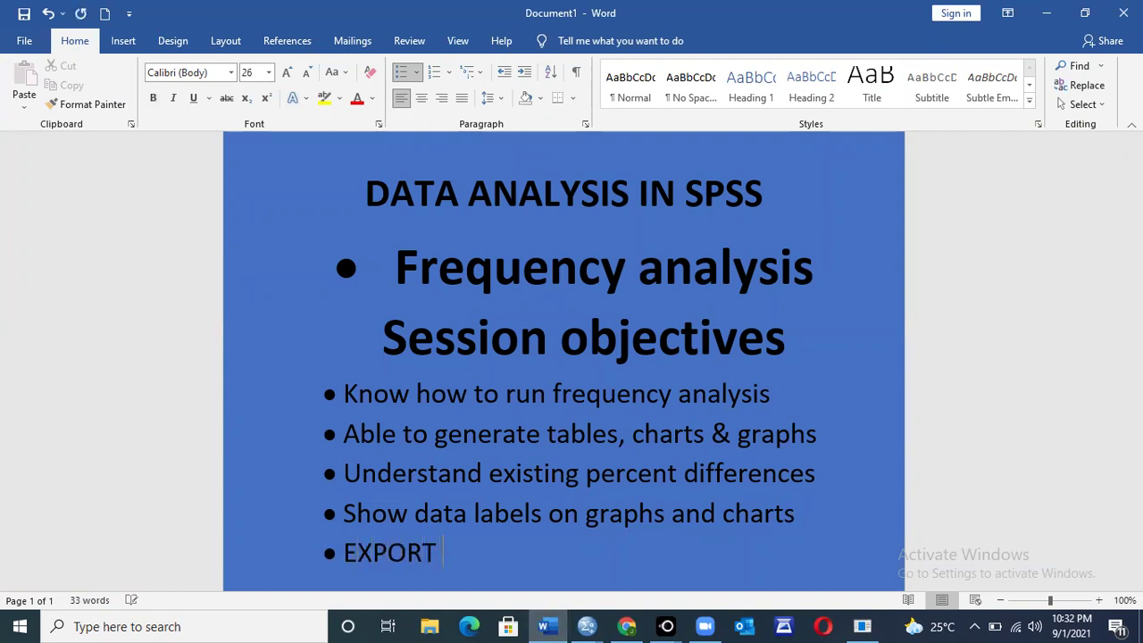
pyautogui.press('BackSpace')
pyautogui.press('BackSpace')
pyautogui.press('BackSpace')
pyautogui.press('BackSpace')
pyautogui.write('xport')
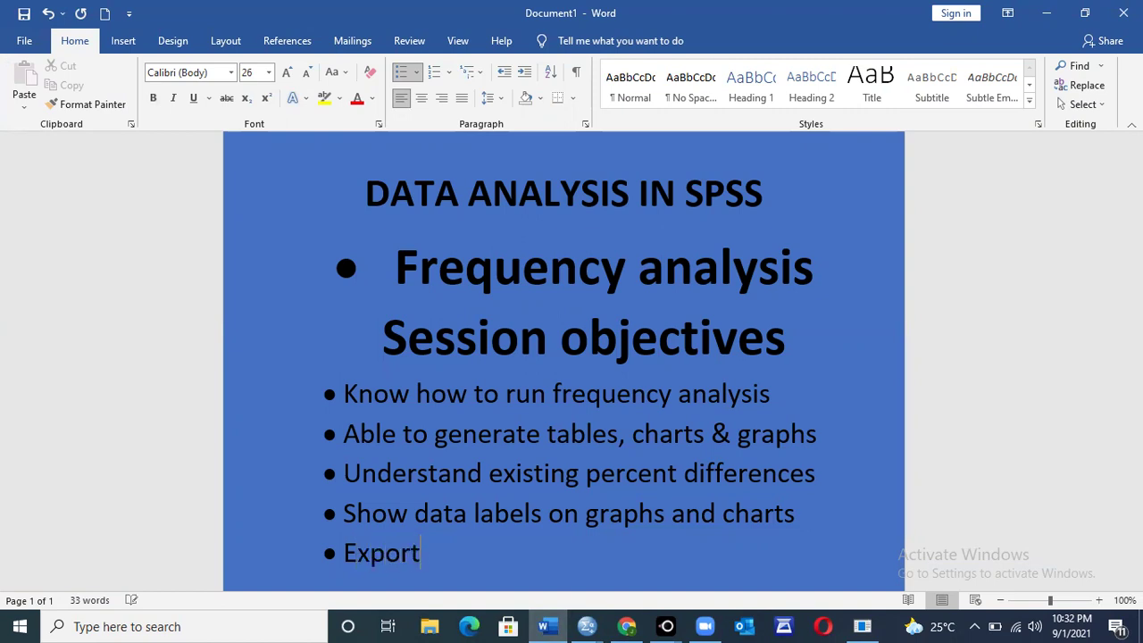
pyautogui.write(' output dat')
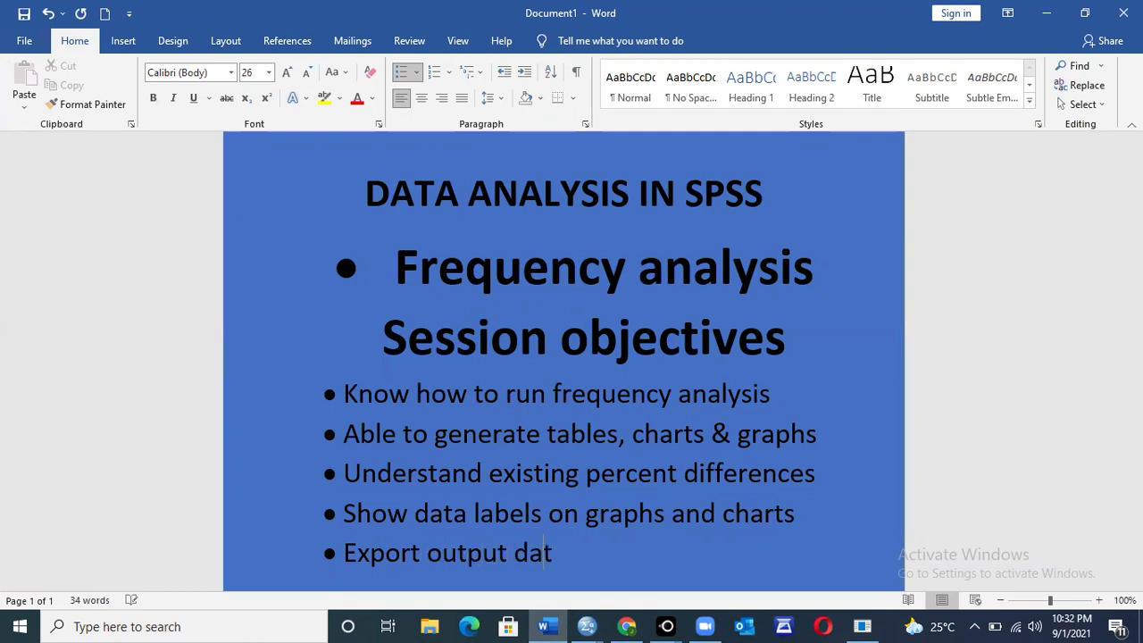
pyautogui.write('a/tab')
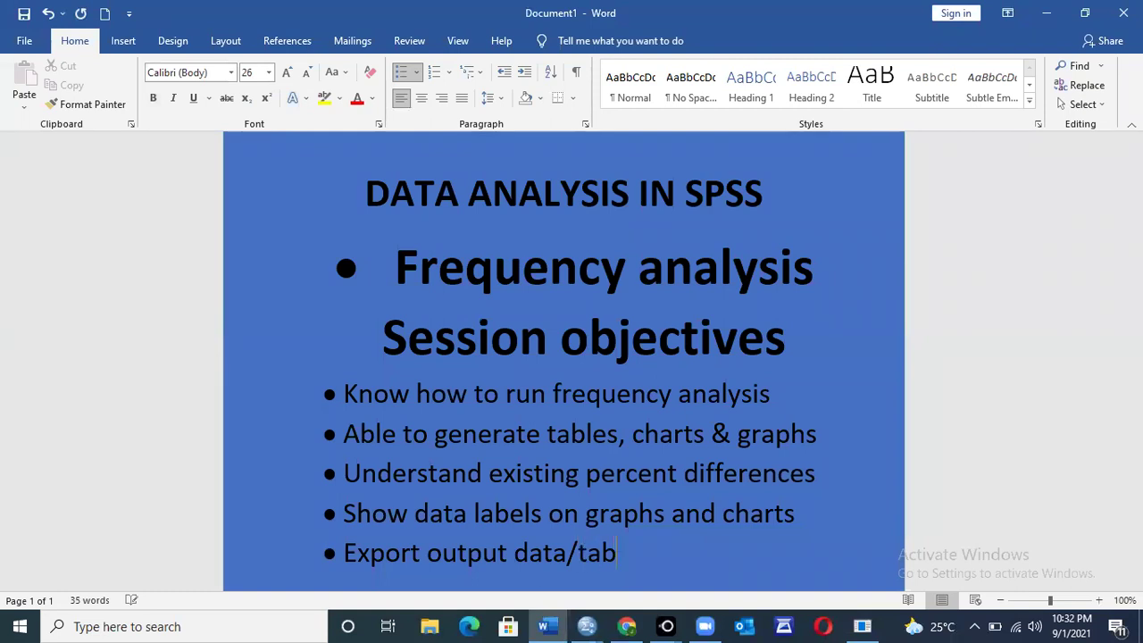
pyautogui.write('les and graphs')
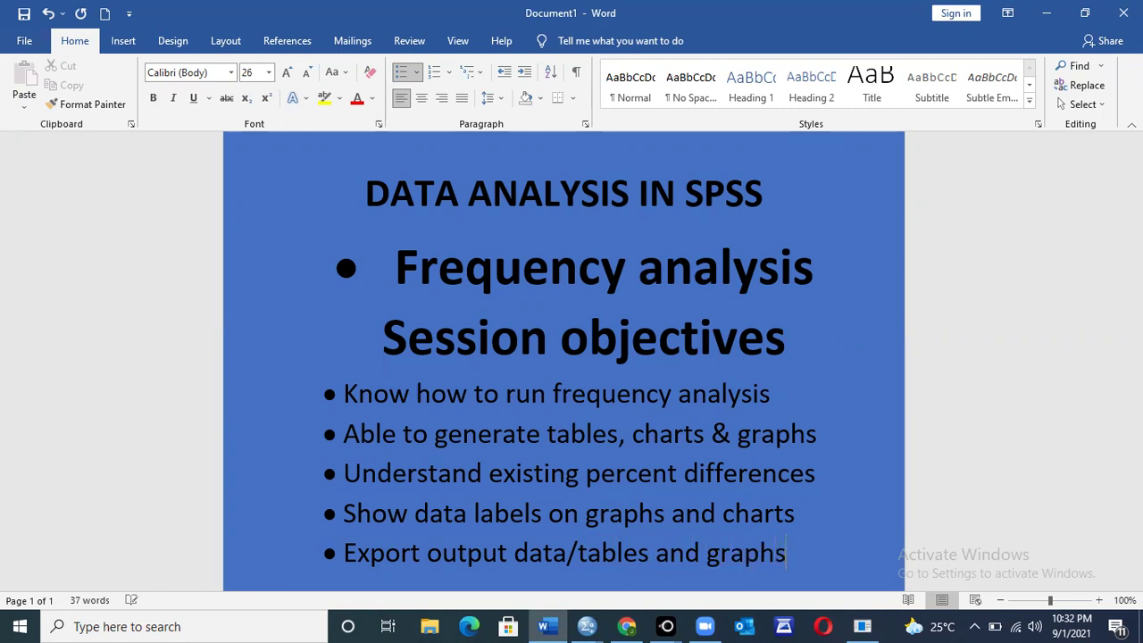
pyautogui.write('/charts')
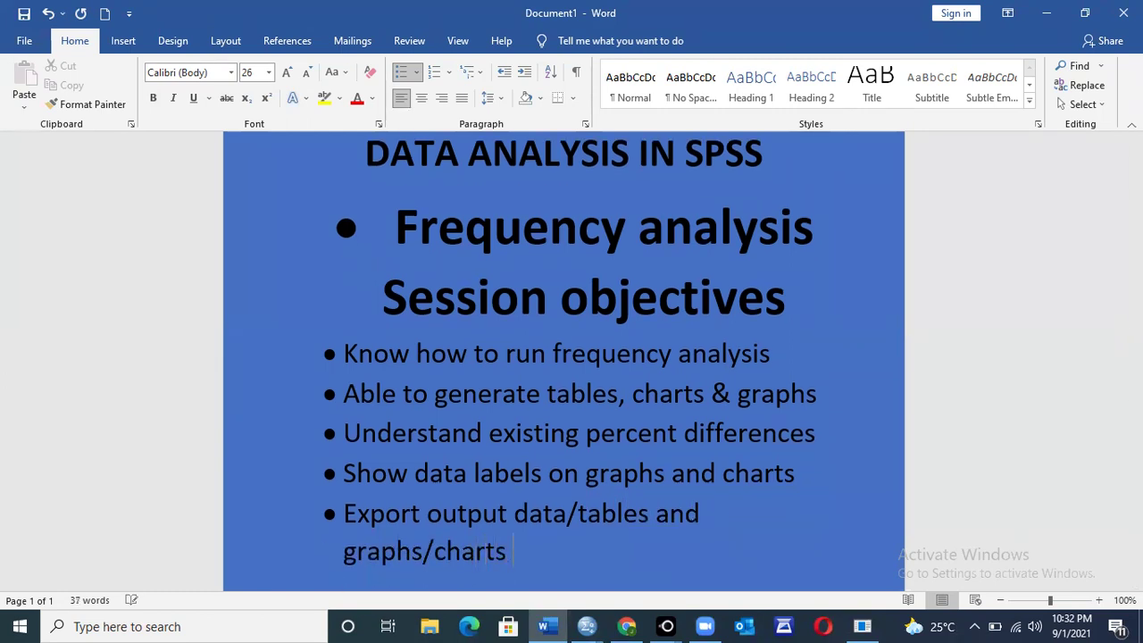
pyautogui.write(' to ms word')
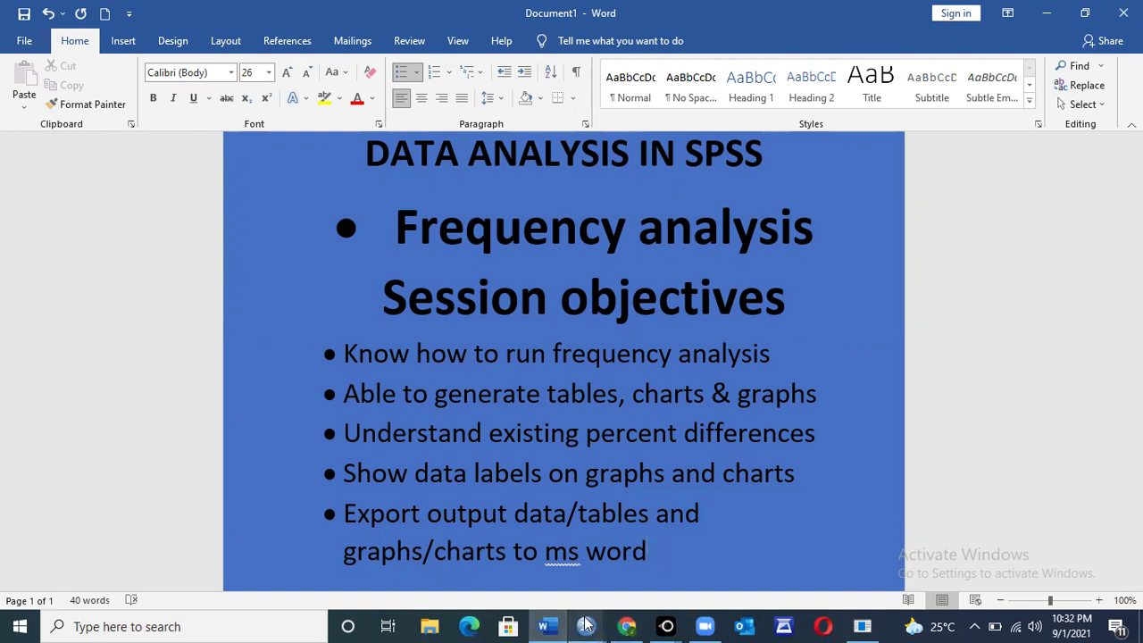
pyautogui.moveTo(585, 625)
pyautogui.click(651, 563)
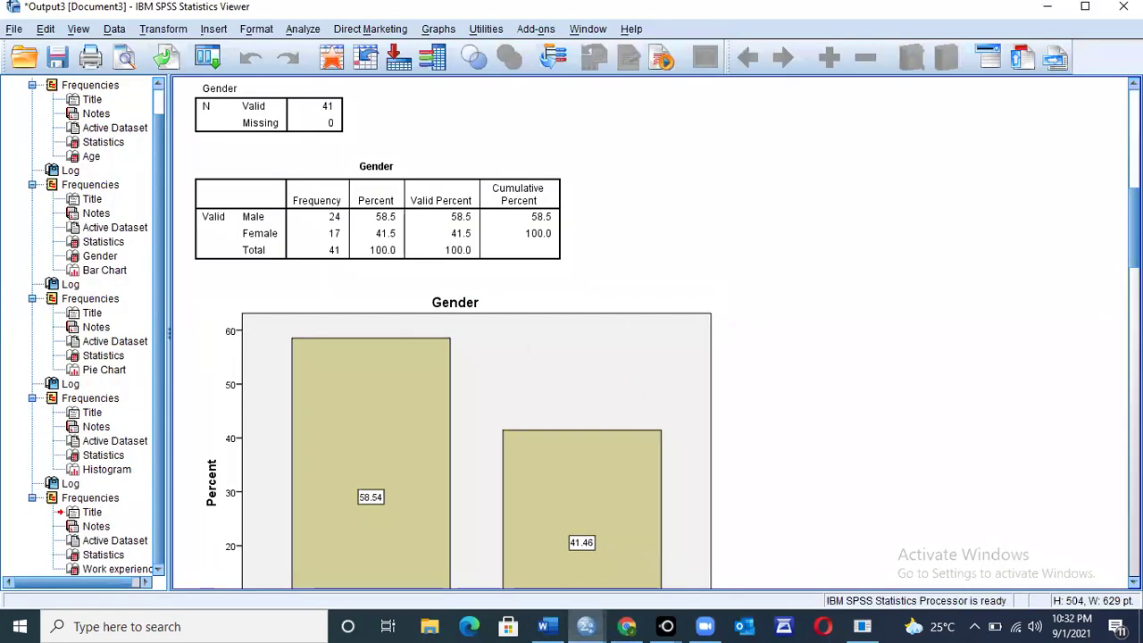
# Start exporting all of the output as a Word/RTF document and choose the Desktop as the save location.
pyautogui.scroll(10, 652, 335)
pyautogui.scroll(-1, 564, 181)
pyautogui.scroll(1, 565, 181)
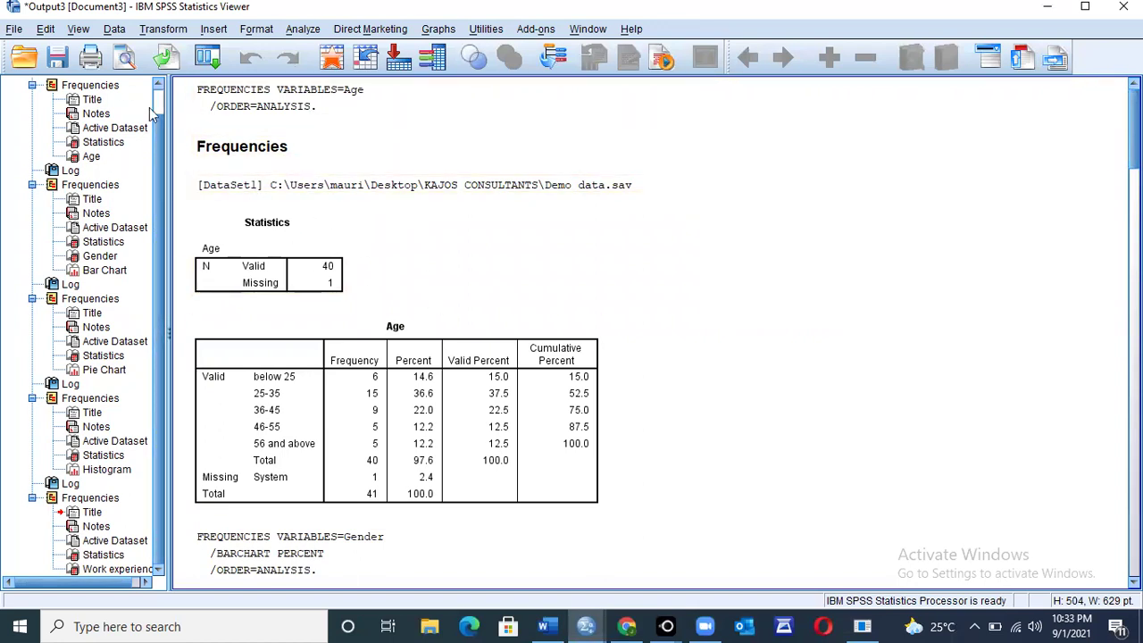
pyautogui.click(13, 30)
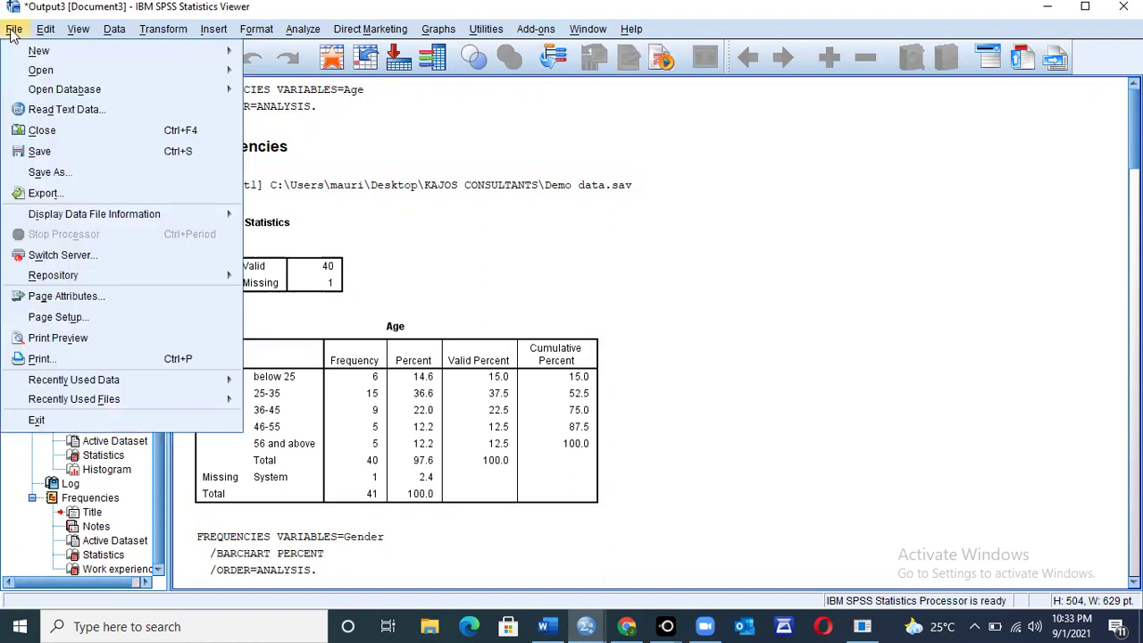
pyautogui.click(80, 198)
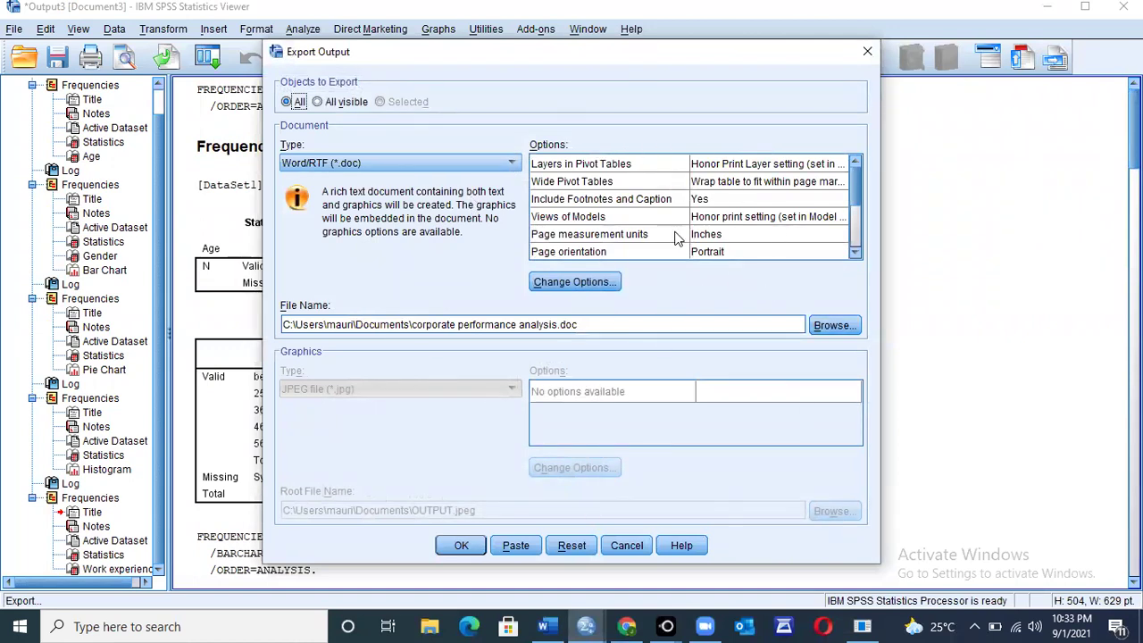
pyautogui.click(828, 328)
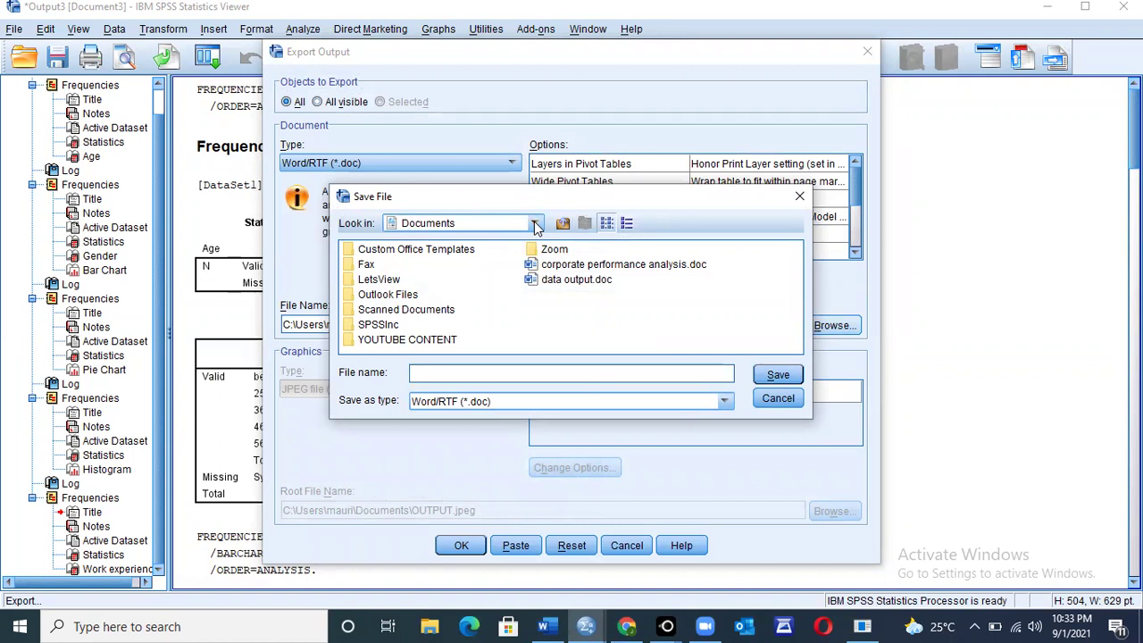
pyautogui.click(536, 224)
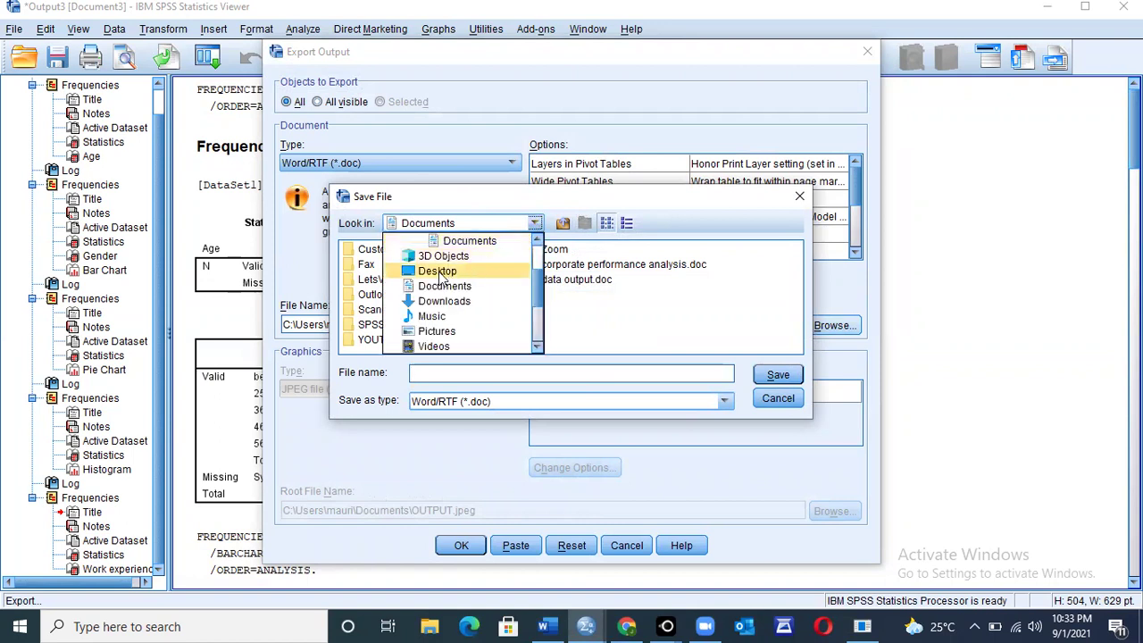
pyautogui.click(437, 271)
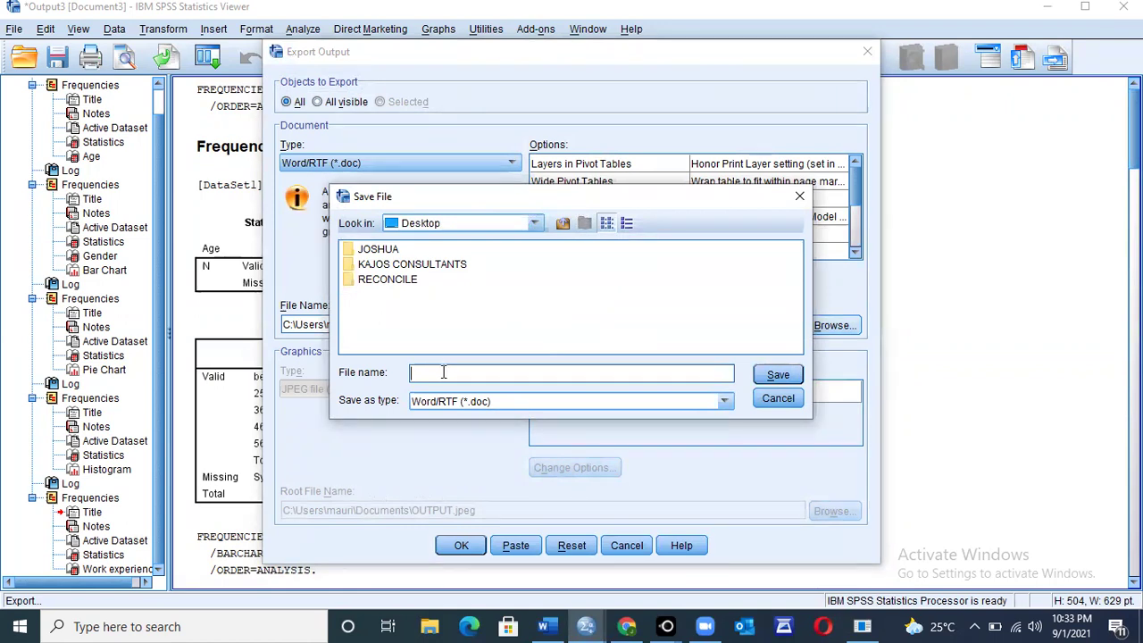
# Name the export file "Demo analysis", save it to the Desktop and run the export.
pyautogui.write('d')
pyautogui.press('BackSpace')
pyautogui.write('De')
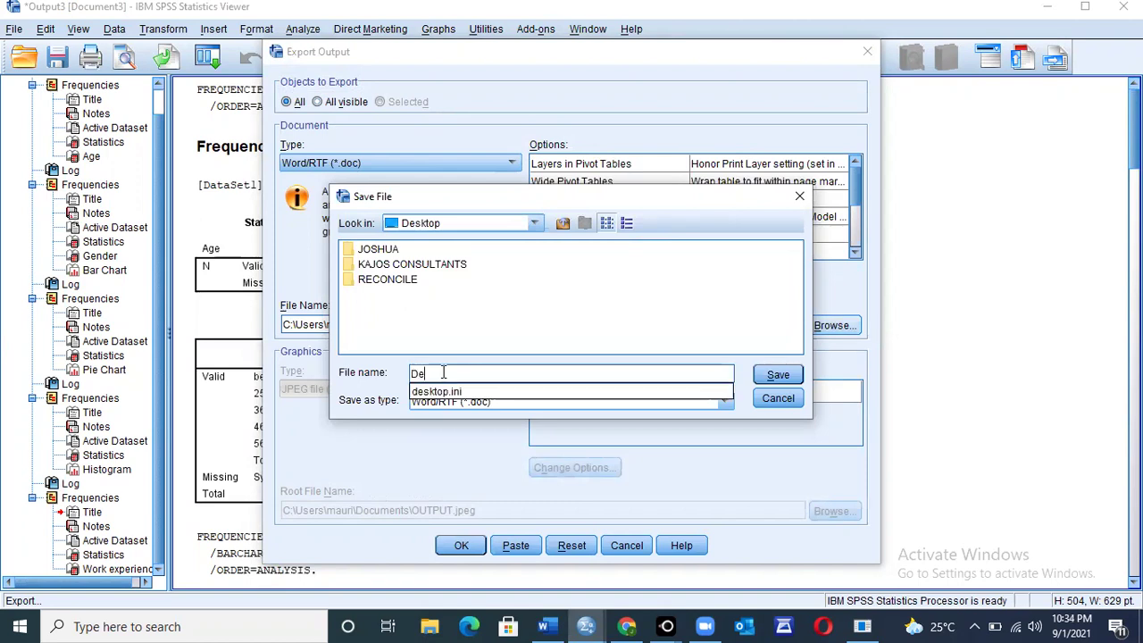
pyautogui.write('mo analysis')
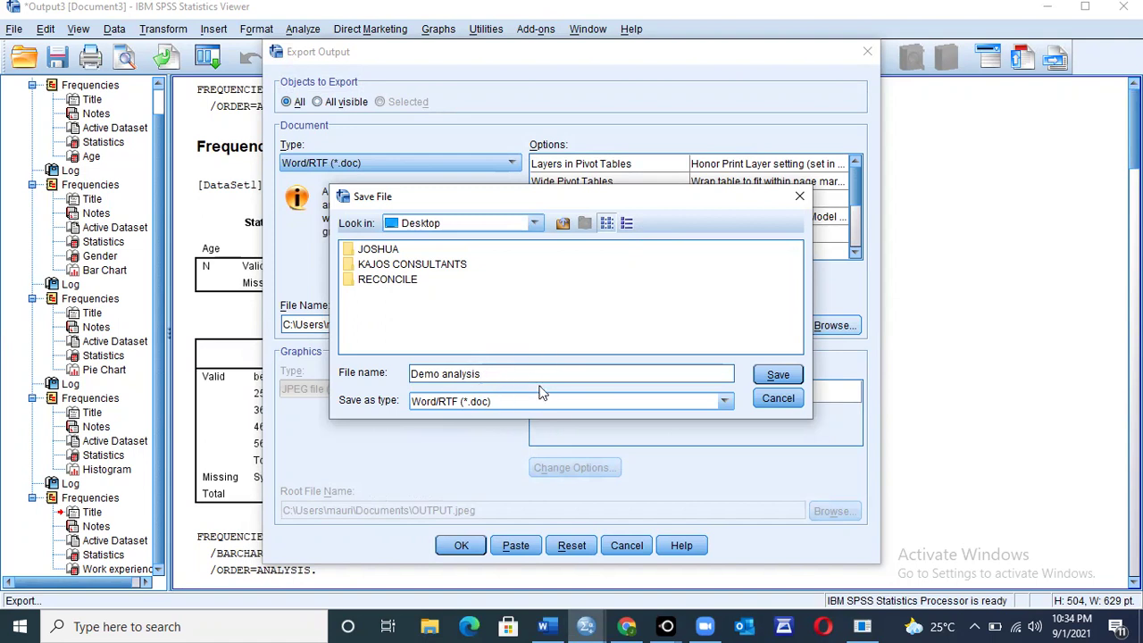
pyautogui.click(536, 224)
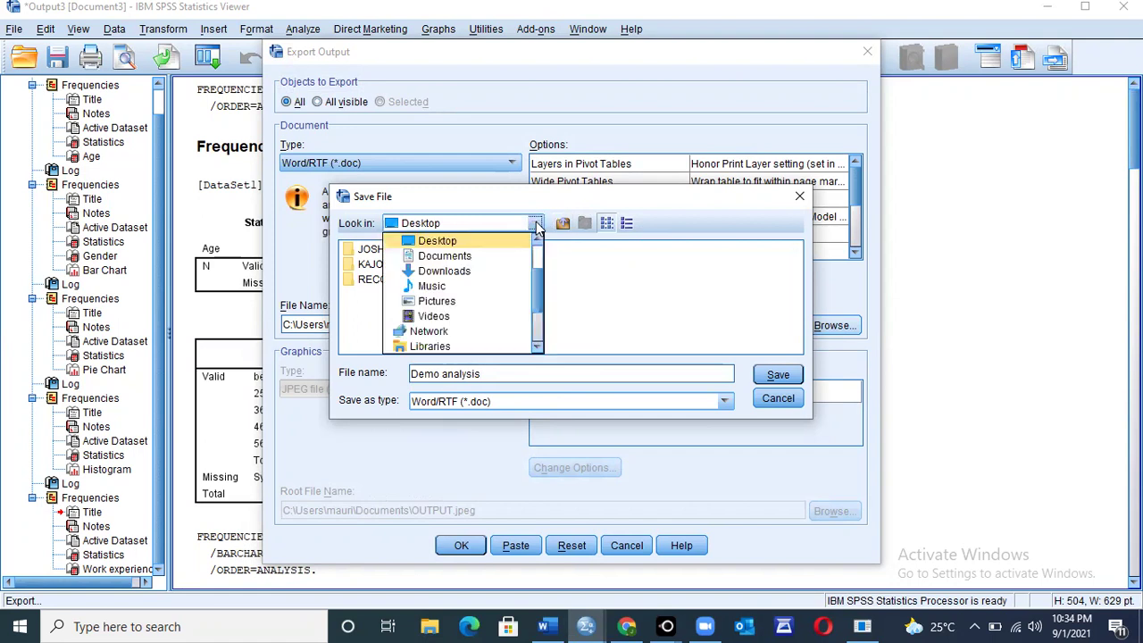
pyautogui.click(453, 241)
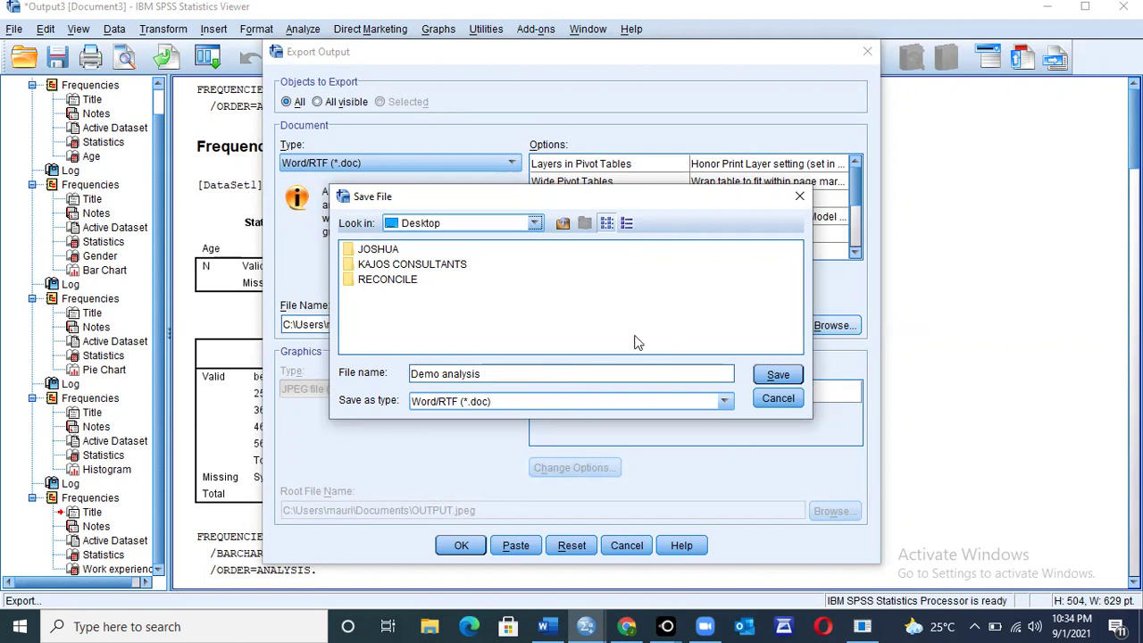
pyautogui.click(777, 375)
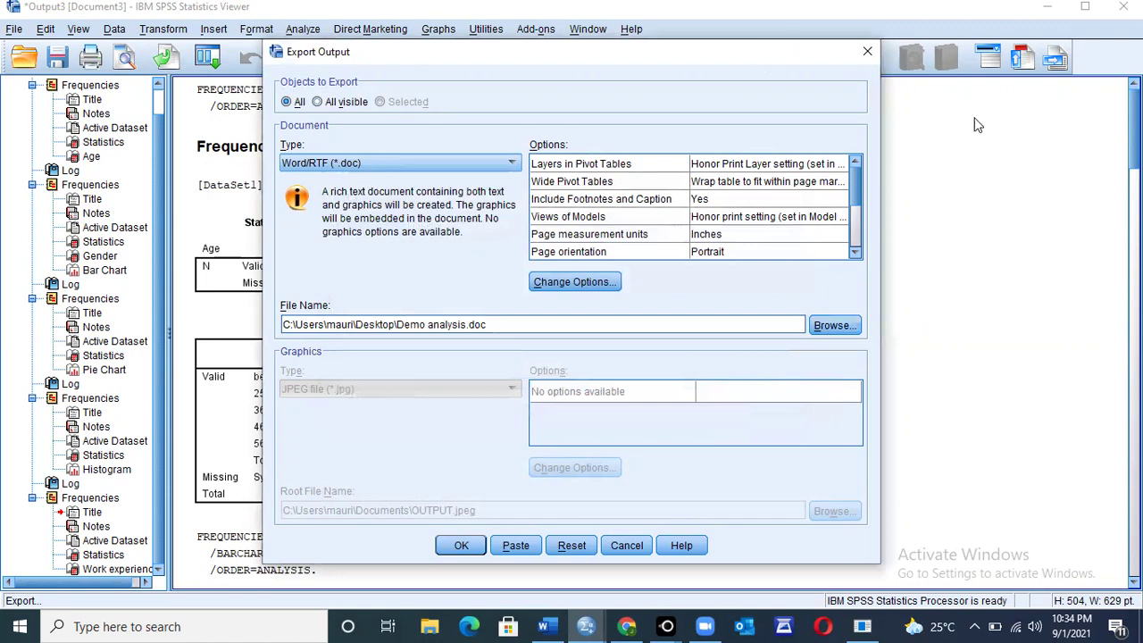
pyautogui.click(455, 541)
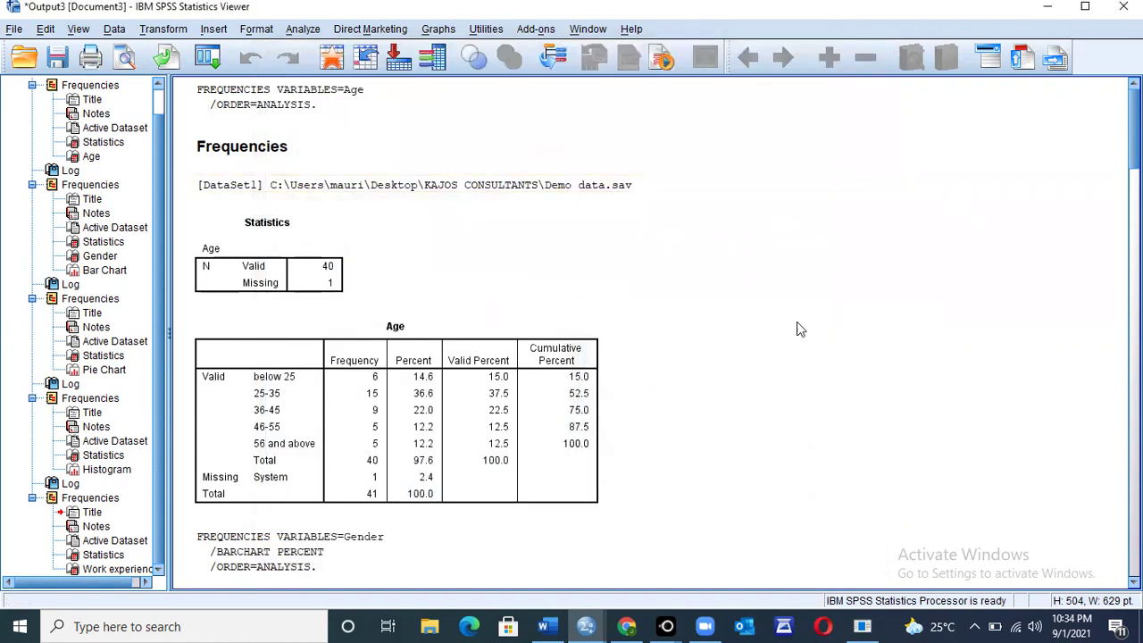
# Minimize the open windows and open the exported Demo analysis document from the desktop in Word.
pyautogui.click(1048, 7)
pyautogui.click(1059, 25)
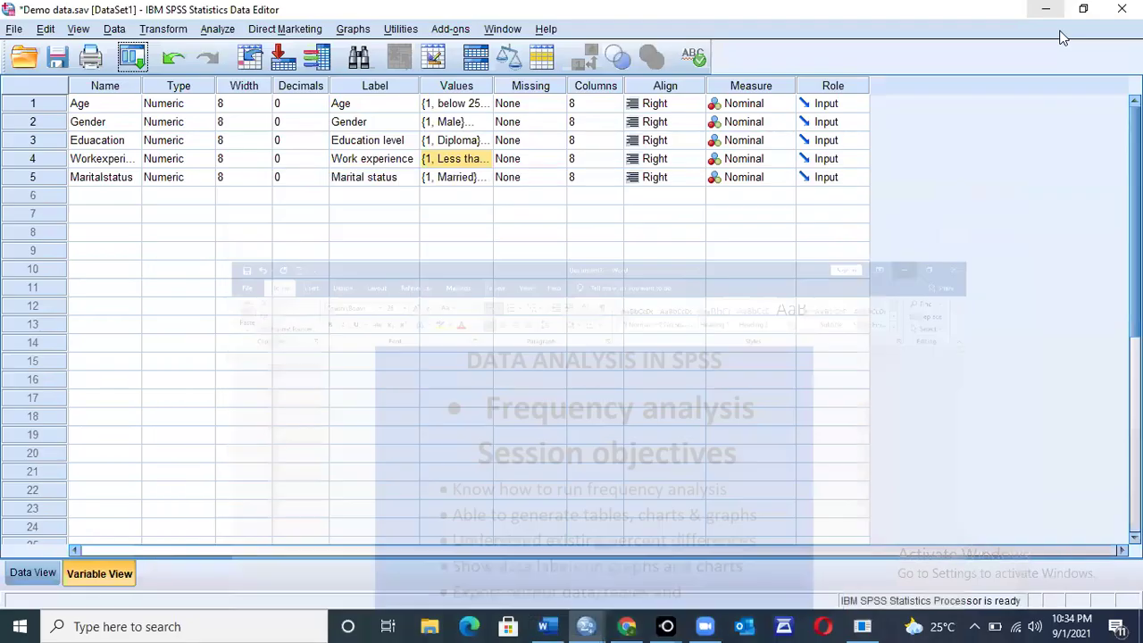
pyautogui.click(1047, 9)
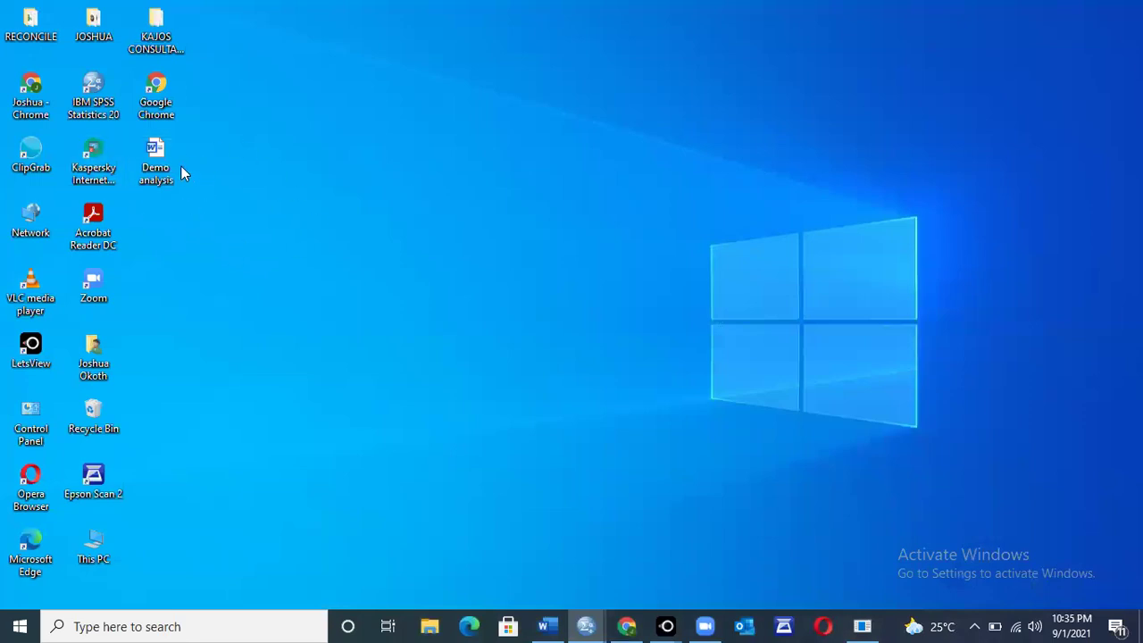
pyautogui.click(154, 158)
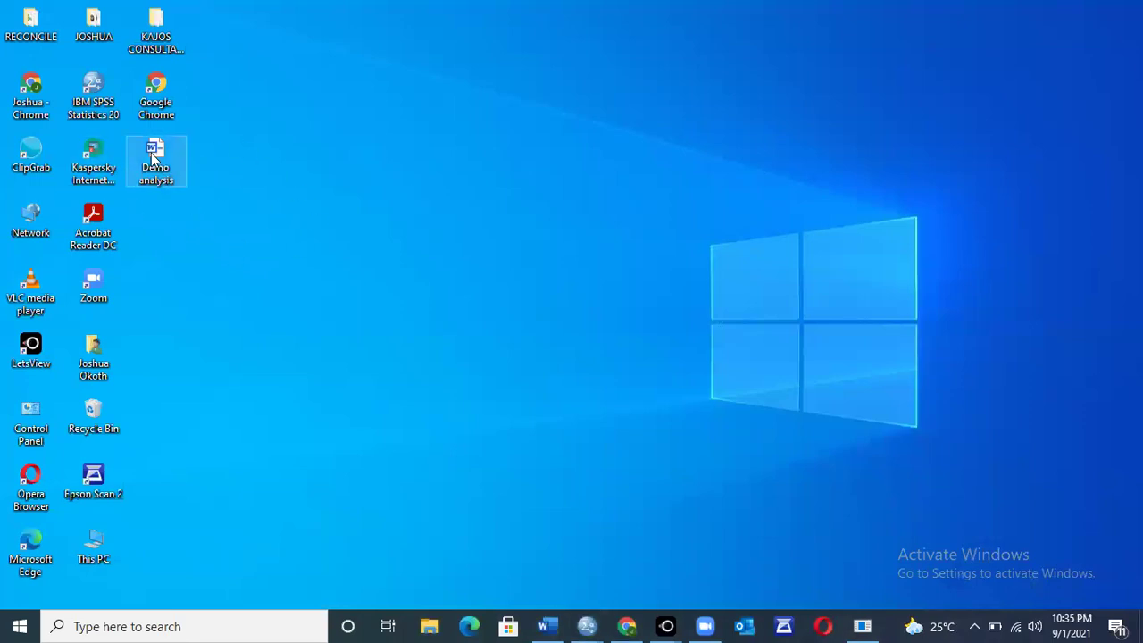
pyautogui.doubleClick(154, 158)
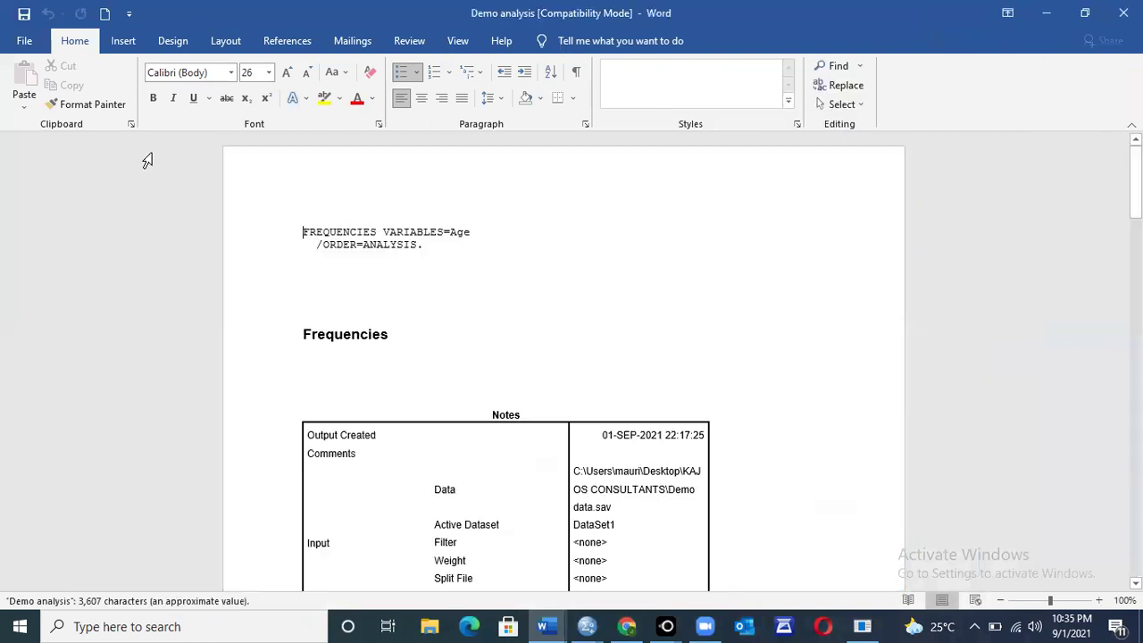
# Delete the Age syntax lines and the first Frequencies heading at the start of the document.
pyautogui.click(483, 233)
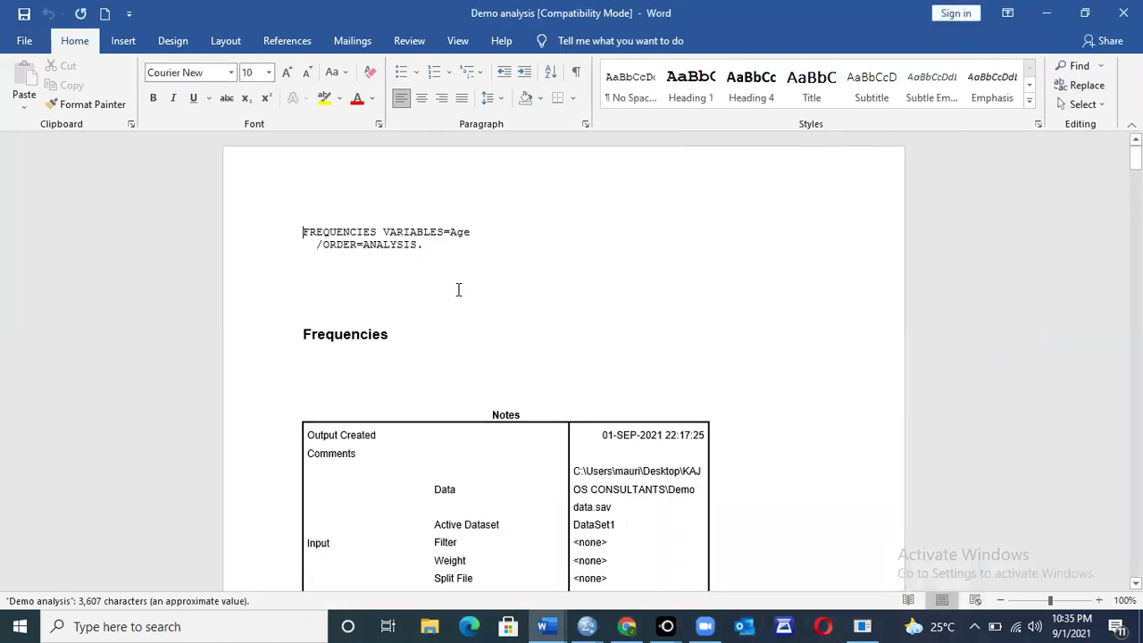
pyautogui.moveTo(304, 245); pyautogui.dragTo(303, 232)
pyautogui.press('BackSpace')
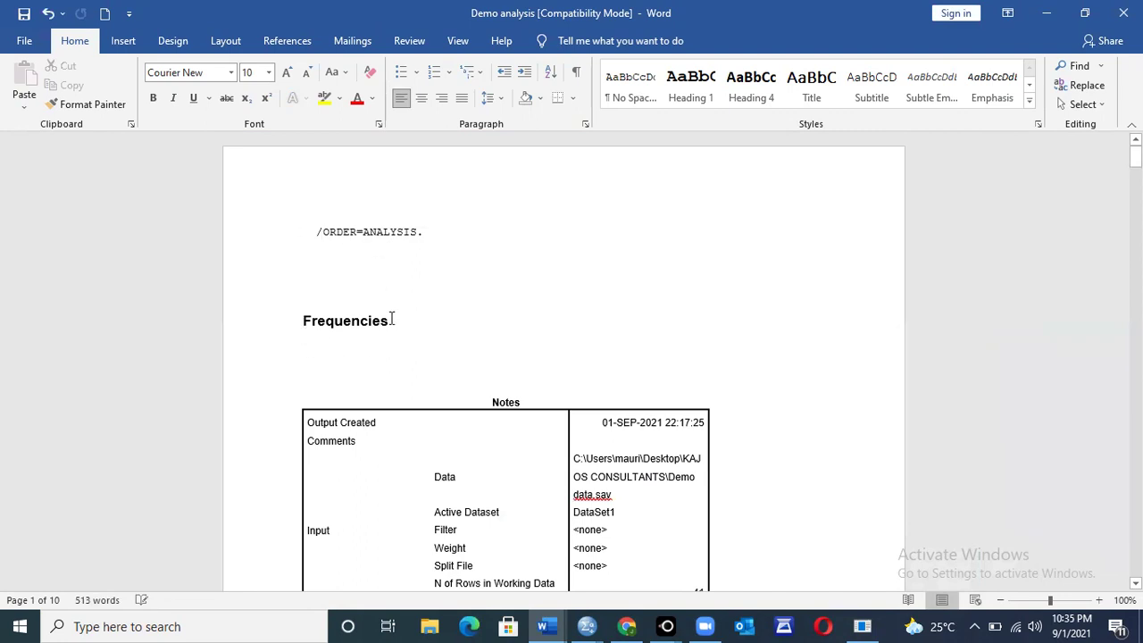
pyautogui.moveTo(390, 319); pyautogui.dragTo(295, 214)
pyautogui.press('BackSpace')
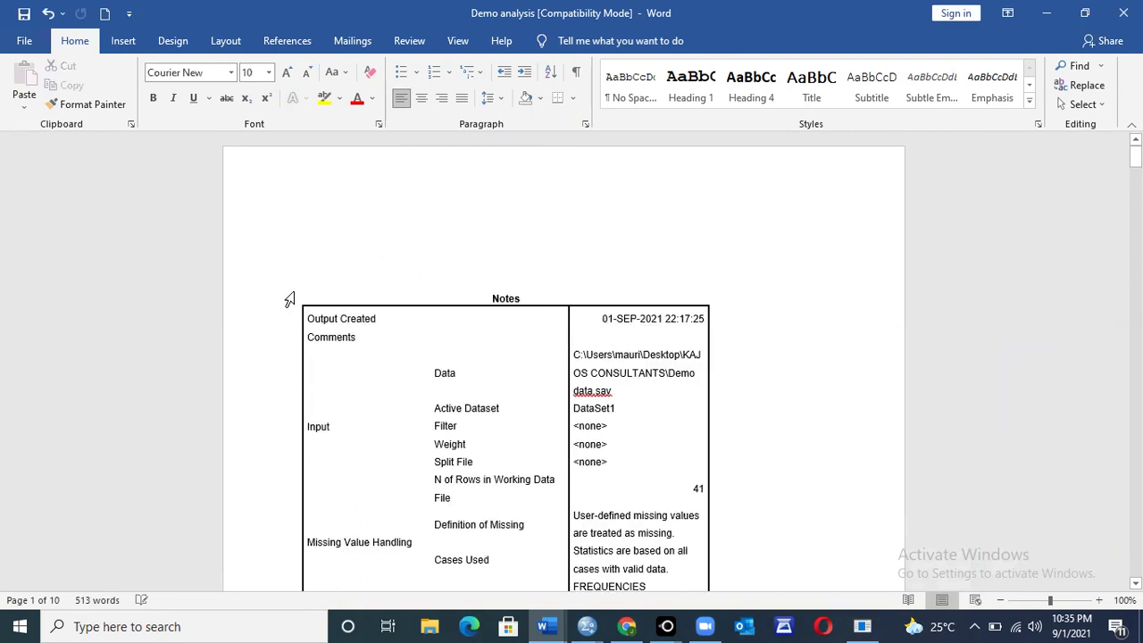
# Delete the Notes table, dataset path and Statistics table above the Age frequency table, and the Gender syntax lines below it.
pyautogui.click(299, 283)
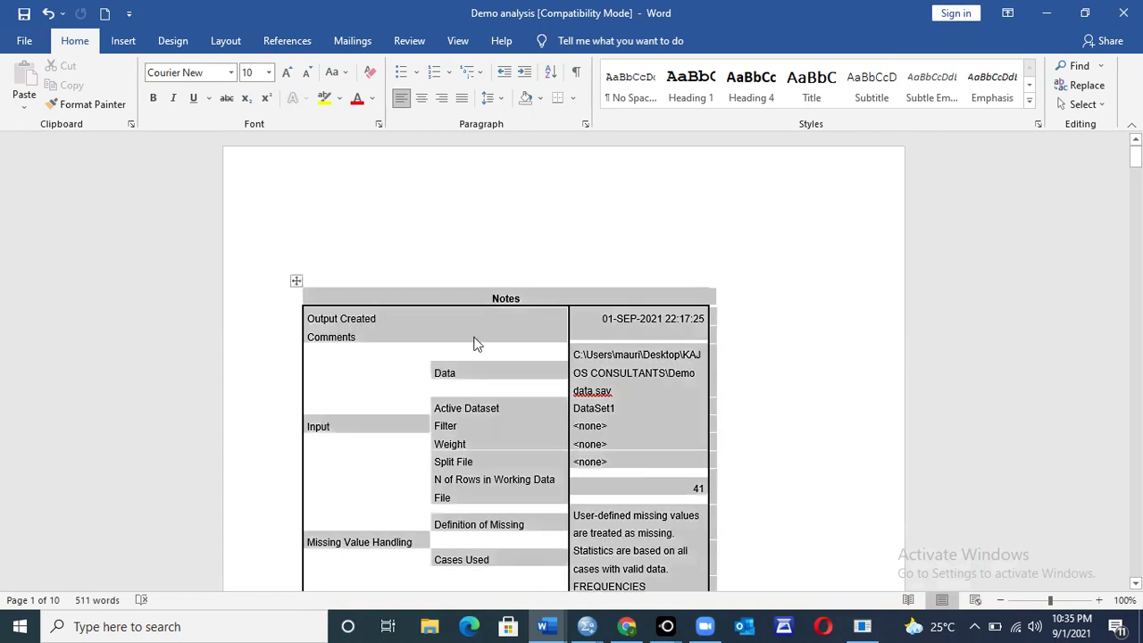
pyautogui.press('BackSpace')
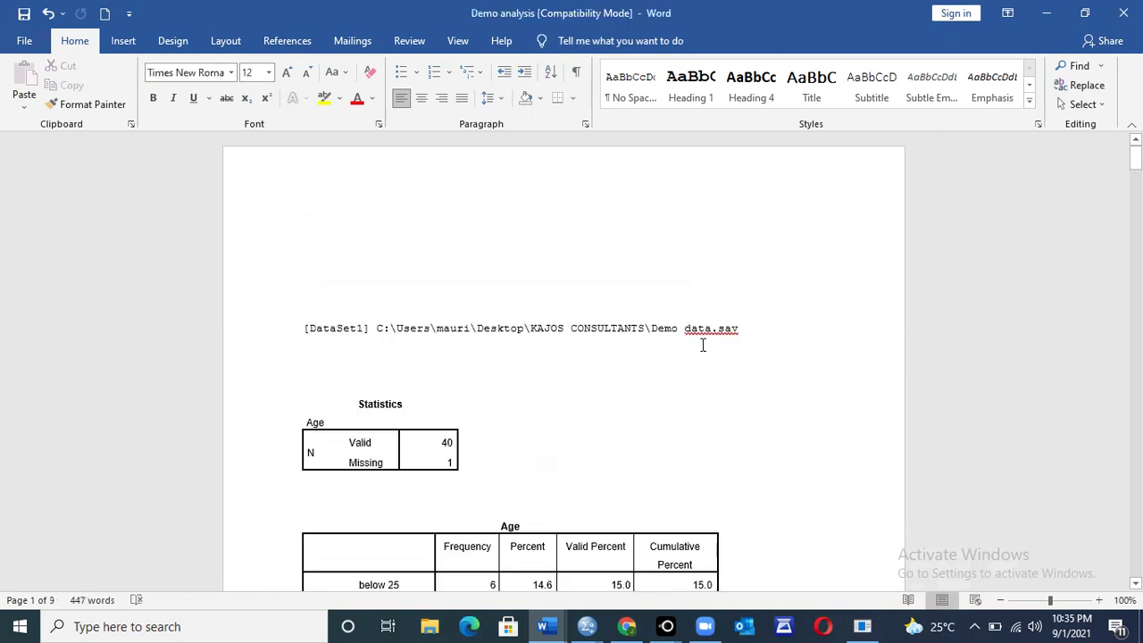
pyautogui.moveTo(457, 467); pyautogui.dragTo(279, 330)
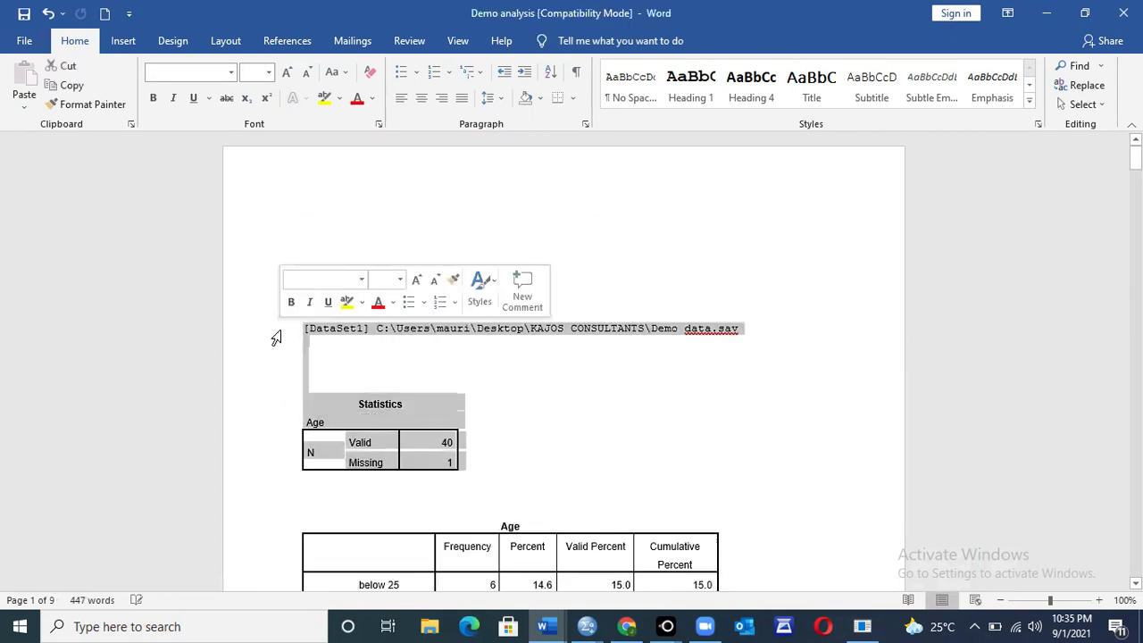
pyautogui.press('BackSpace')
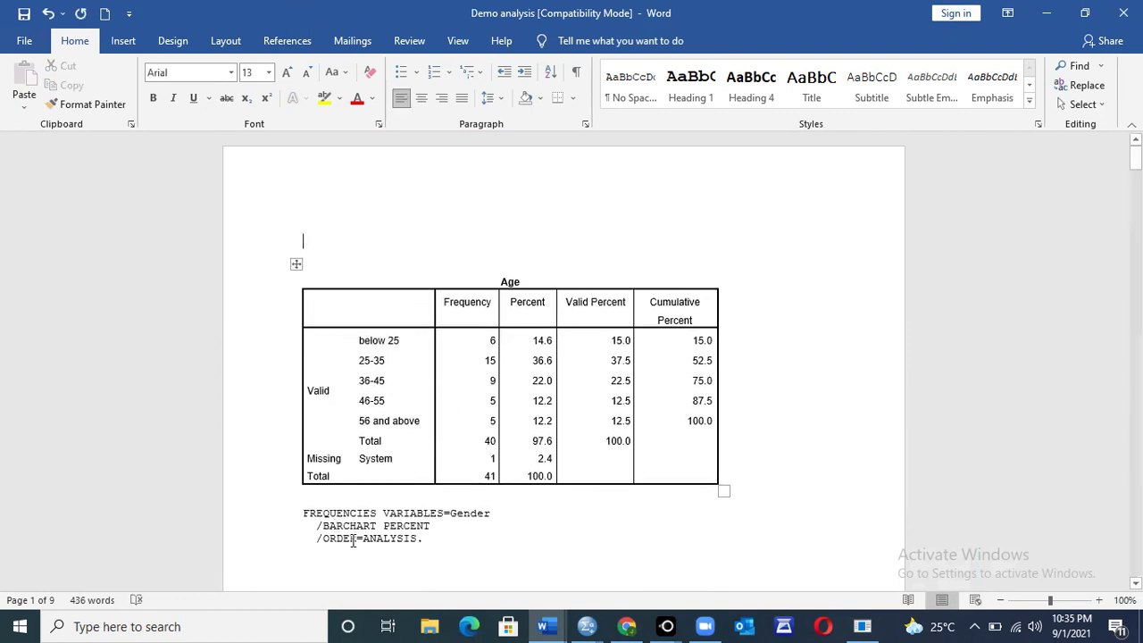
pyautogui.moveTo(447, 545); pyautogui.dragTo(293, 512)
pyautogui.press('BackSpace')
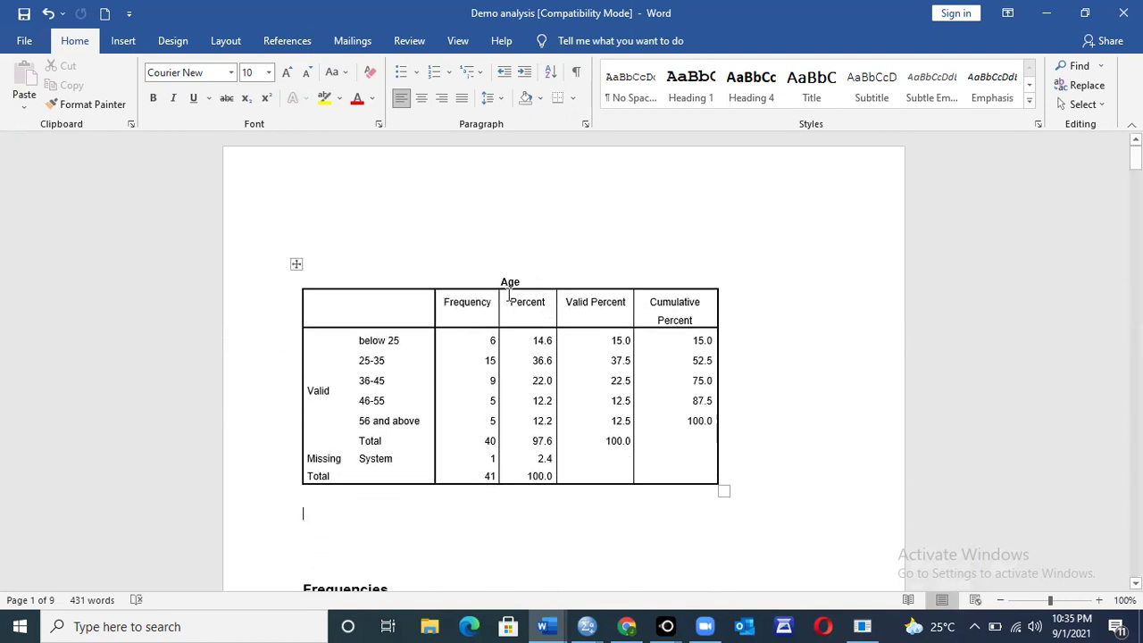
# Delete the Percent and Cumulative Percent columns from the Age frequency table, shifting cells left.
pyautogui.moveTo(508, 294); pyautogui.dragTo(542, 482)
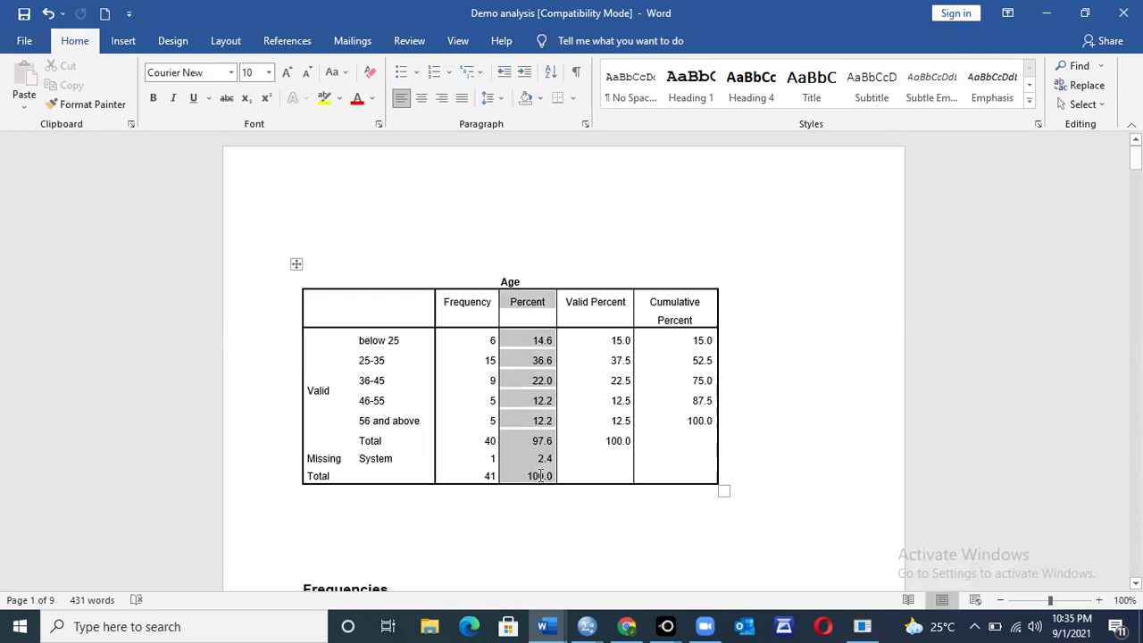
pyautogui.press('BackSpace')
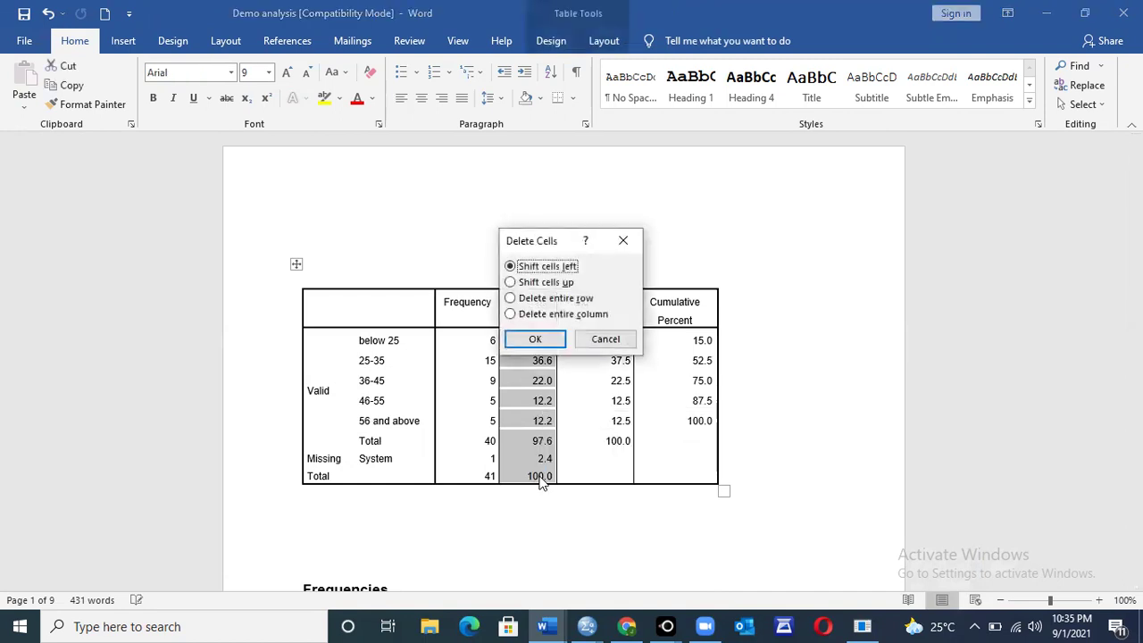
pyautogui.click(535, 341)
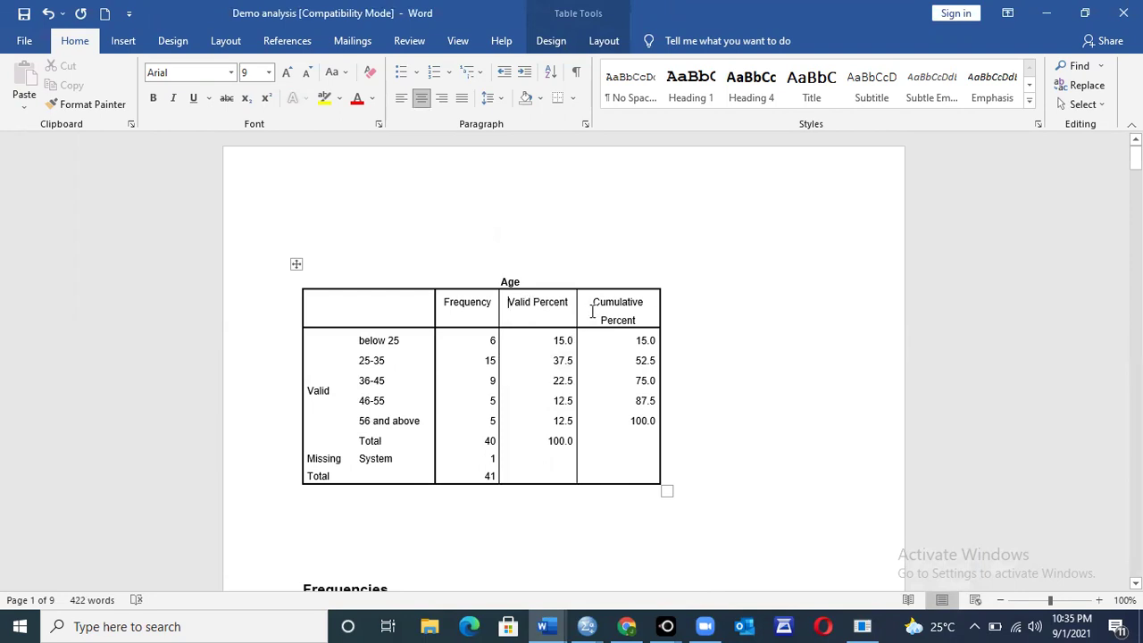
pyautogui.moveTo(598, 303); pyautogui.dragTo(652, 485)
pyautogui.press('BackSpace')
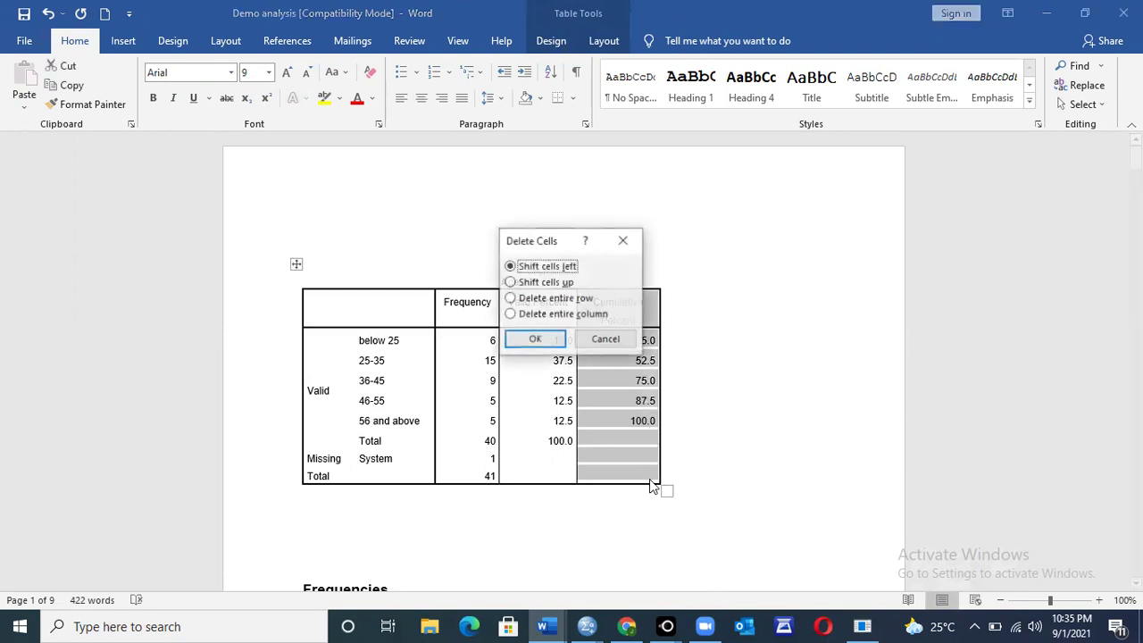
pyautogui.click(551, 346)
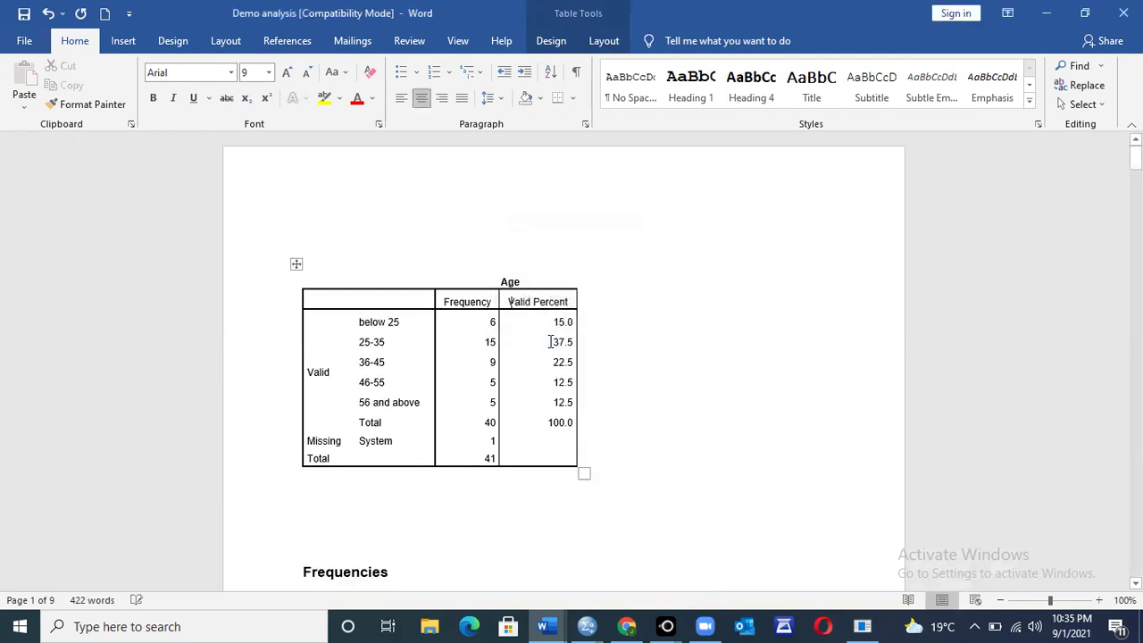
# Delete the title row of the Age table and enter "Age" as a plain text heading above the table.
pyautogui.click(580, 476)
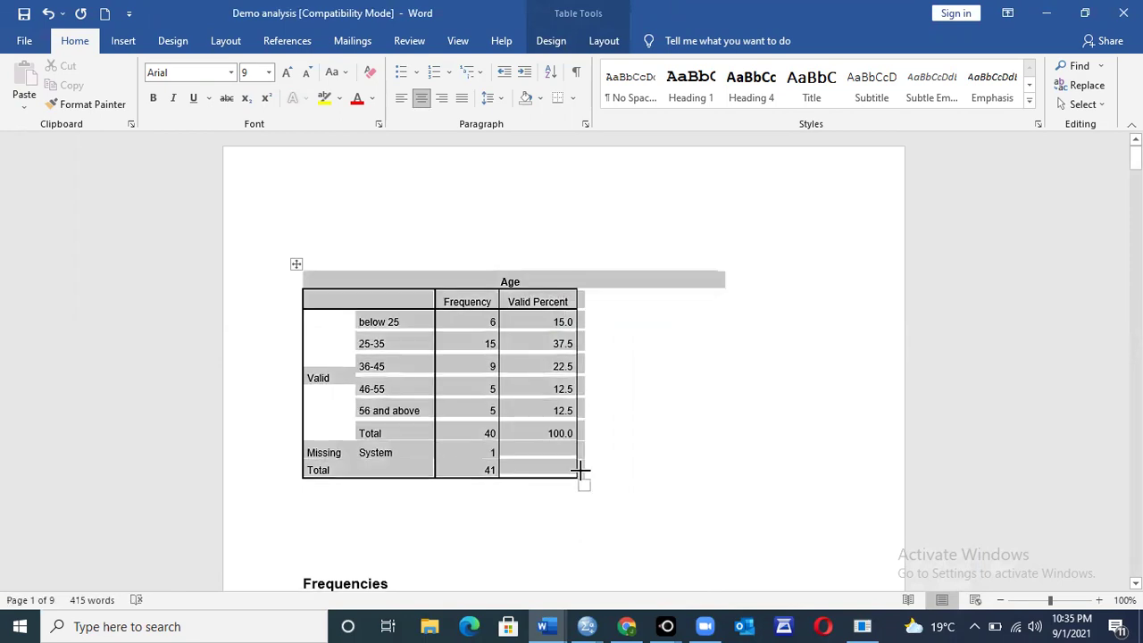
pyautogui.click(285, 283)
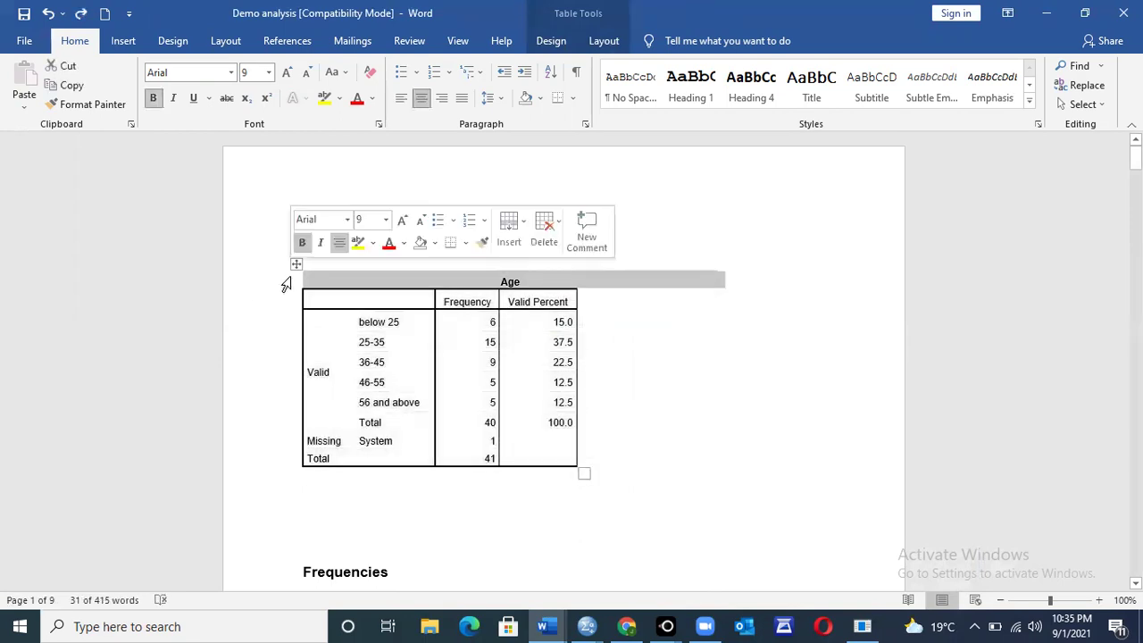
pyautogui.press('BackSpace')
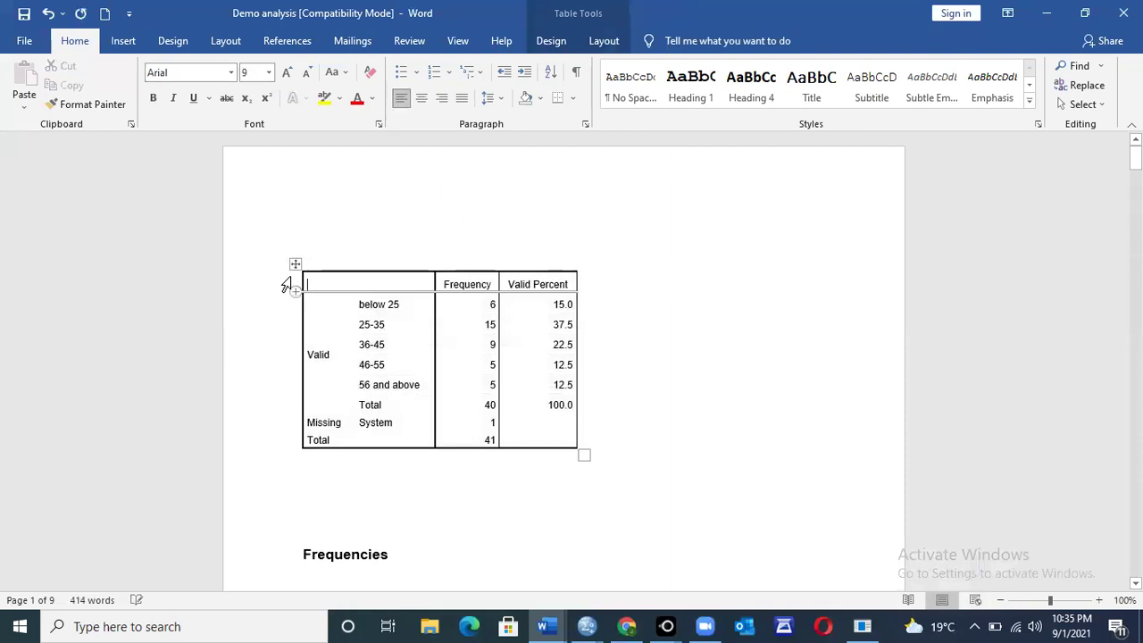
pyautogui.click(337, 226)
pyautogui.write('Age')
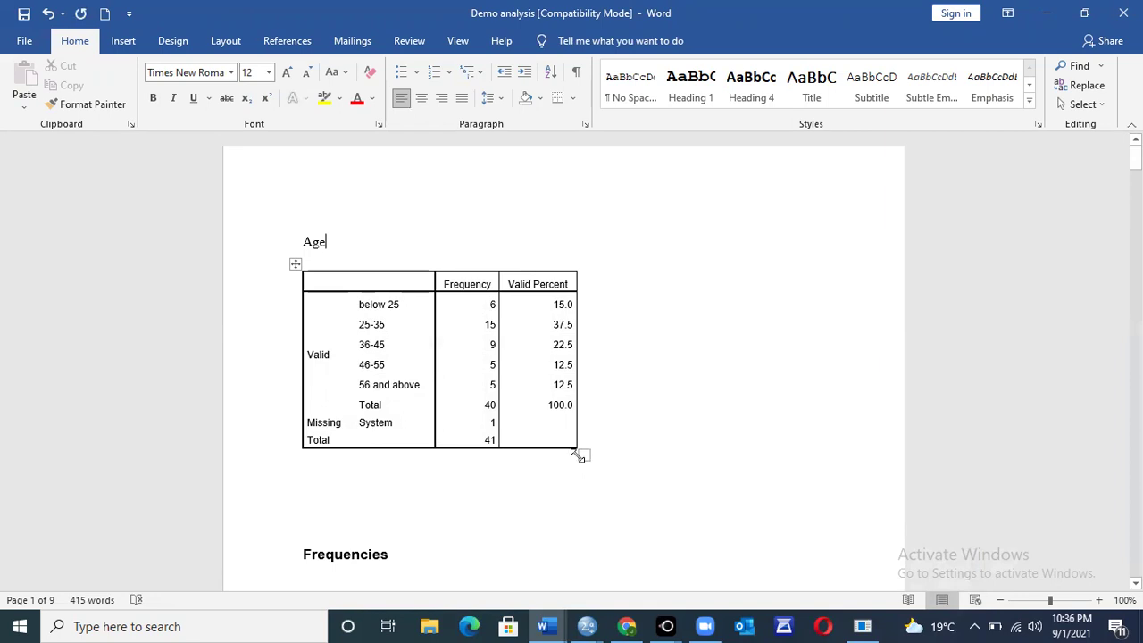
# AutoFit the whole Age frequency table to the window width.
pyautogui.moveTo(579, 455); pyautogui.dragTo(577, 450)
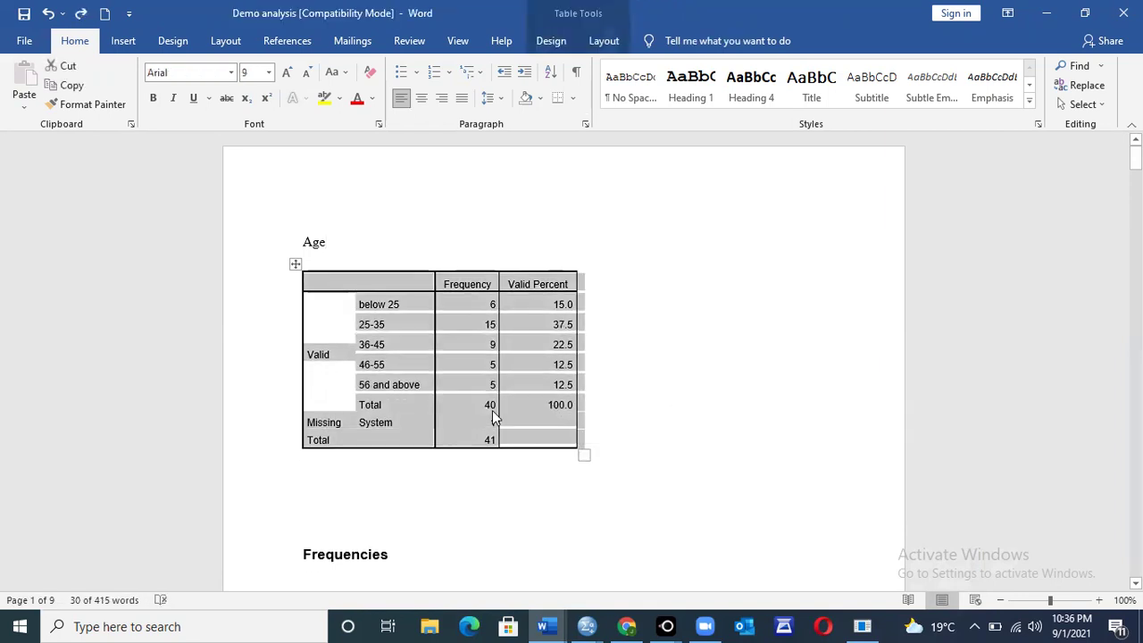
pyautogui.rightClick(487, 348)
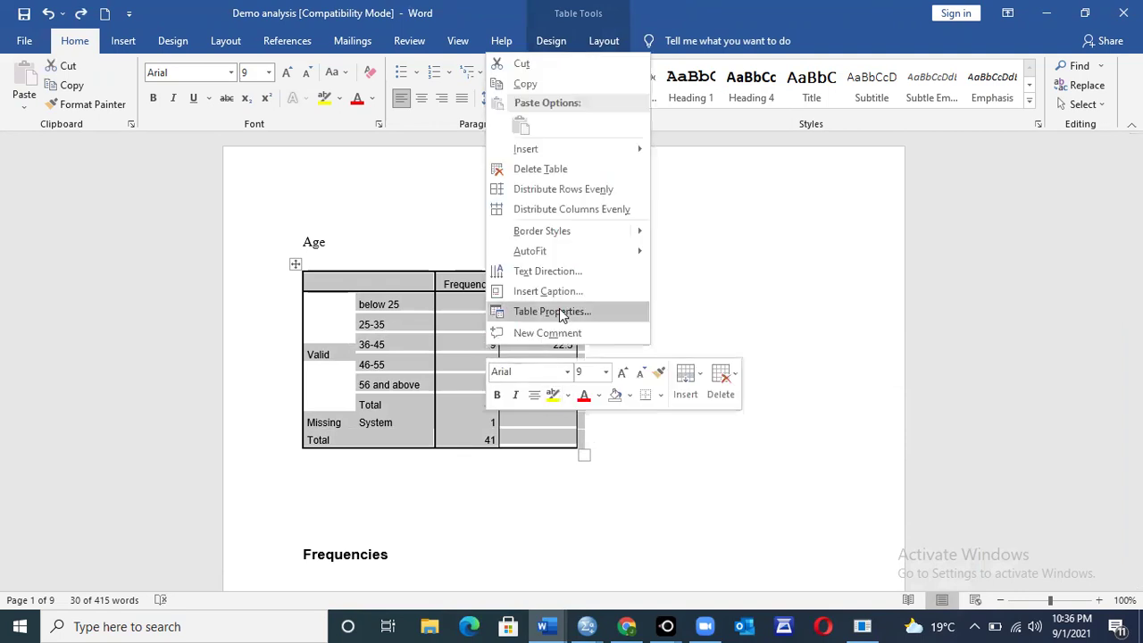
pyautogui.moveTo(622, 259)
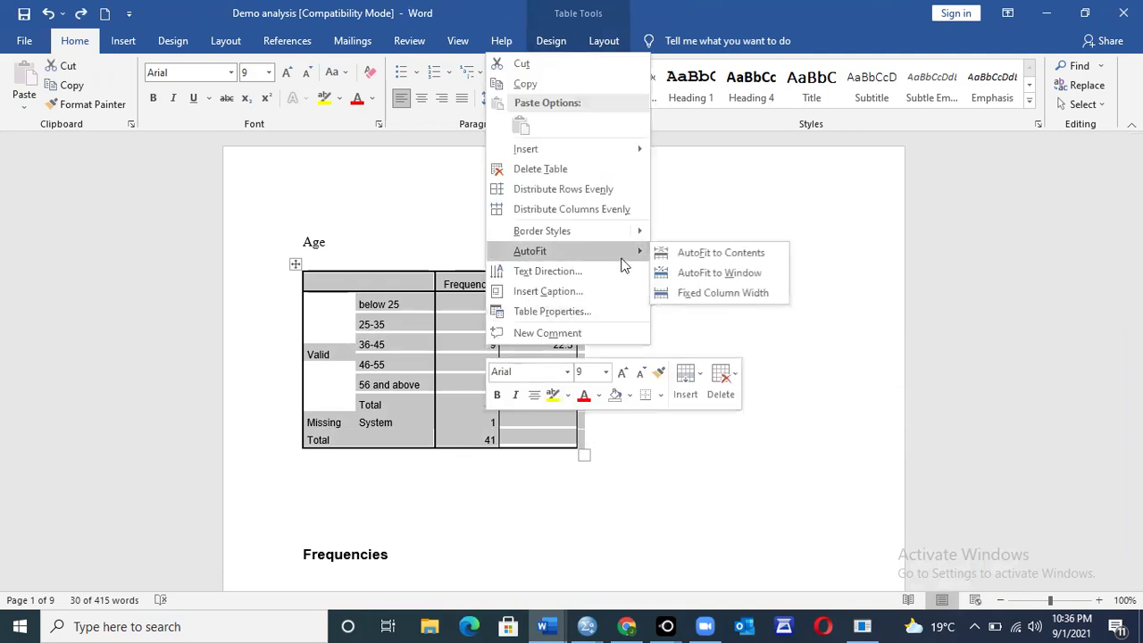
pyautogui.click(722, 273)
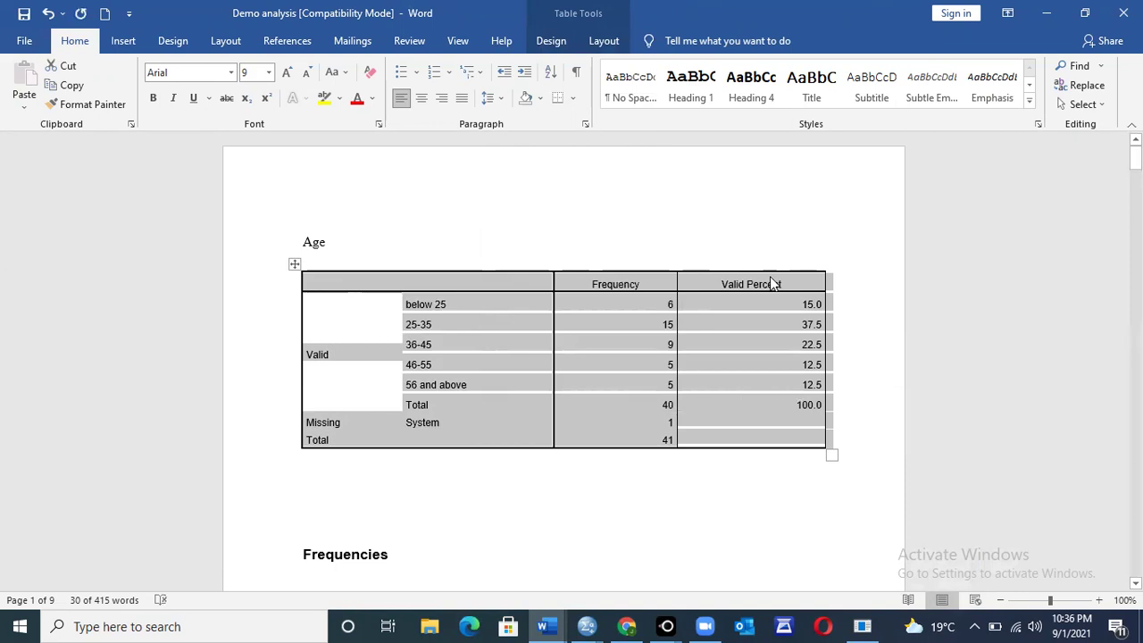
pyautogui.click(501, 536)
# Write the interpretation line "15% were below 25 years" beneath the Age table.
pyautogui.click(352, 505)
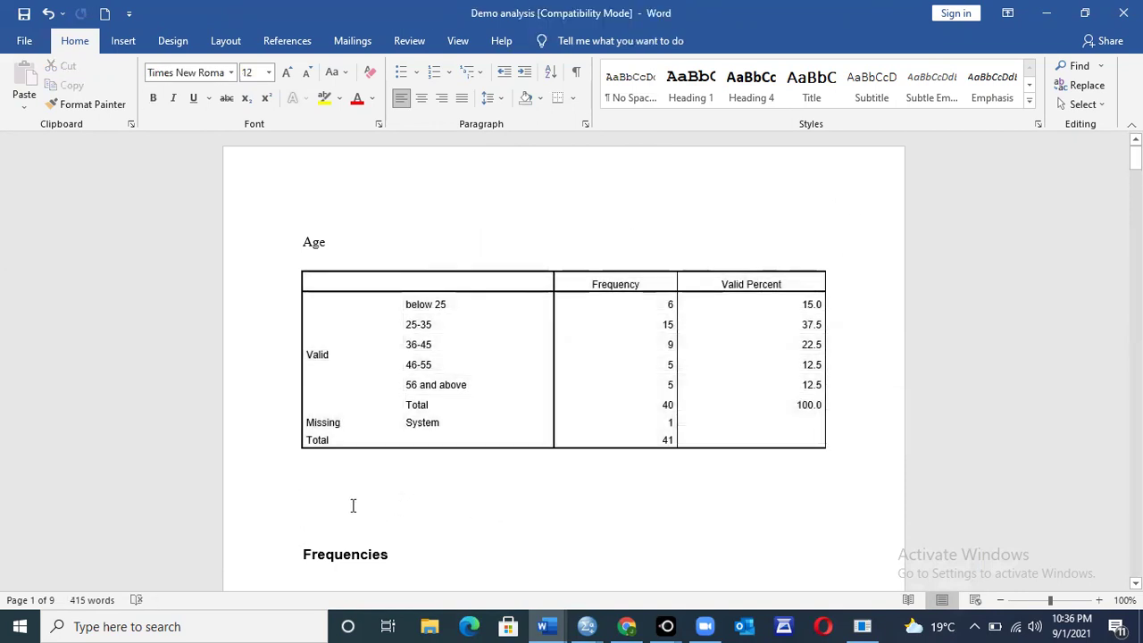
pyautogui.write('1')
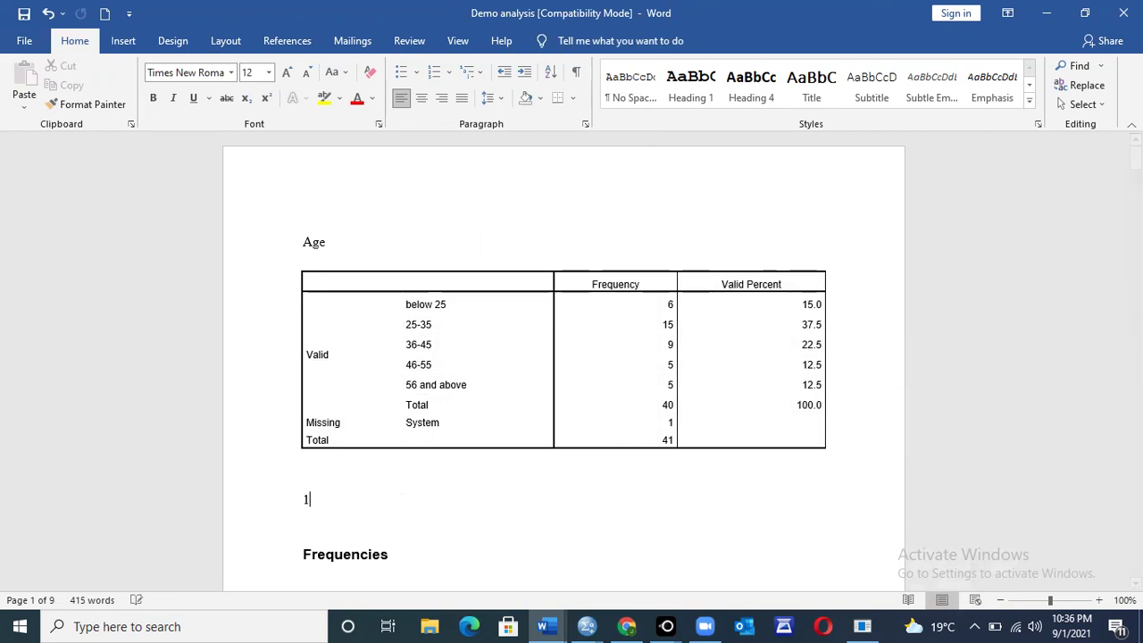
pyautogui.write('5% were below ')
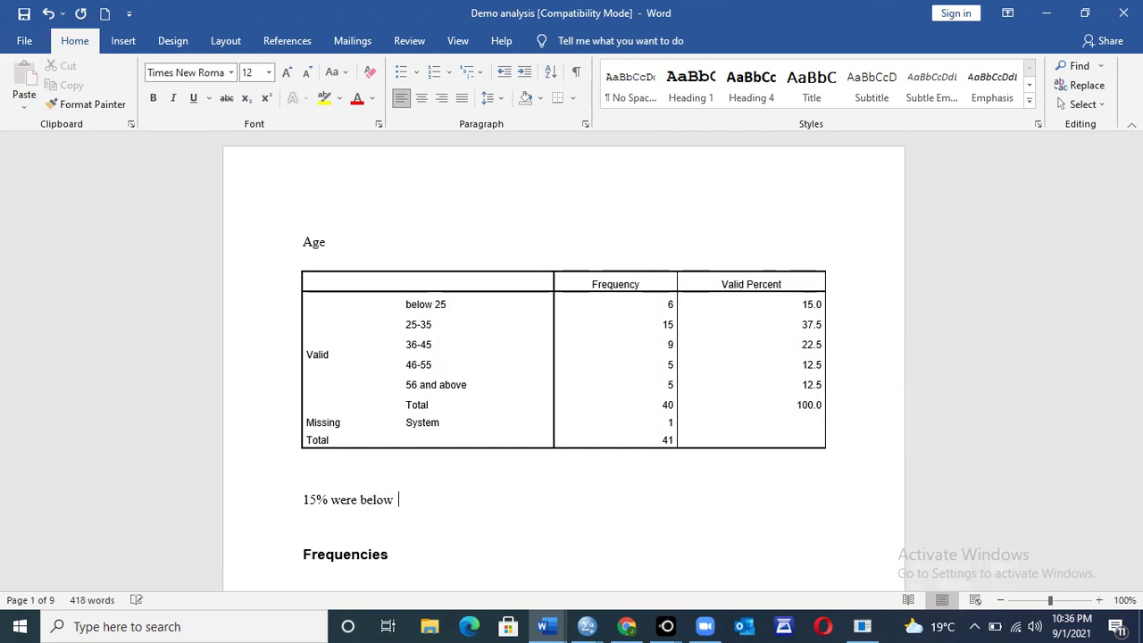
pyautogui.write('25 yeR')
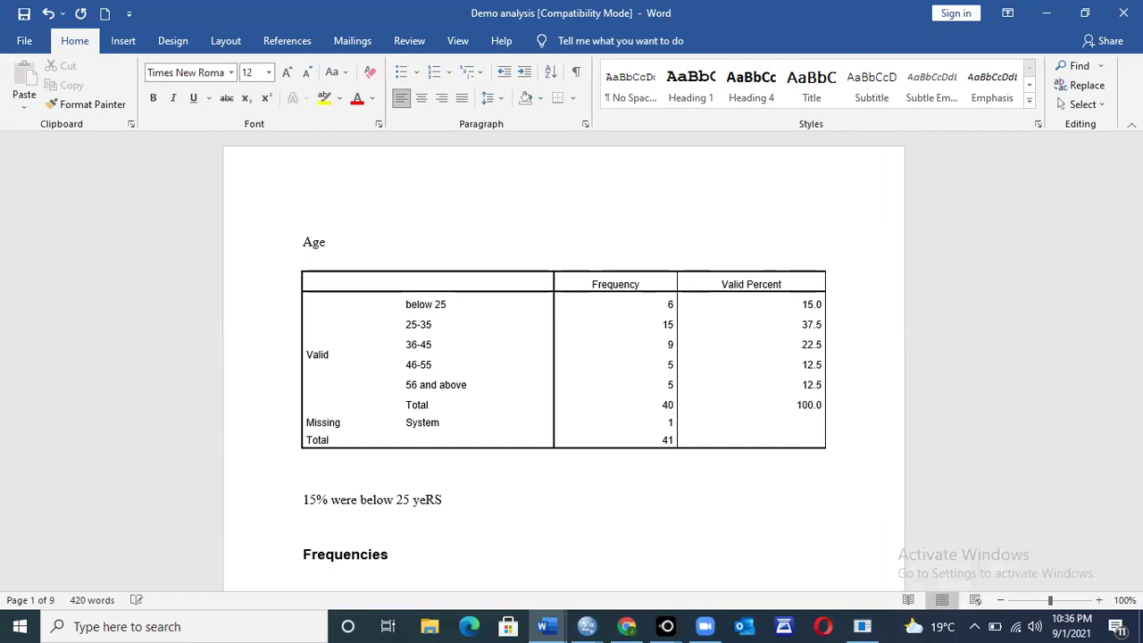
pyautogui.press('BackSpace')
pyautogui.press('BackSpace')
pyautogui.press('BackSpace')
pyautogui.write('ears')
# Switch to the SPSS Statistics Viewer and copy all items of the frequency output.
pyautogui.click(1047, 12)
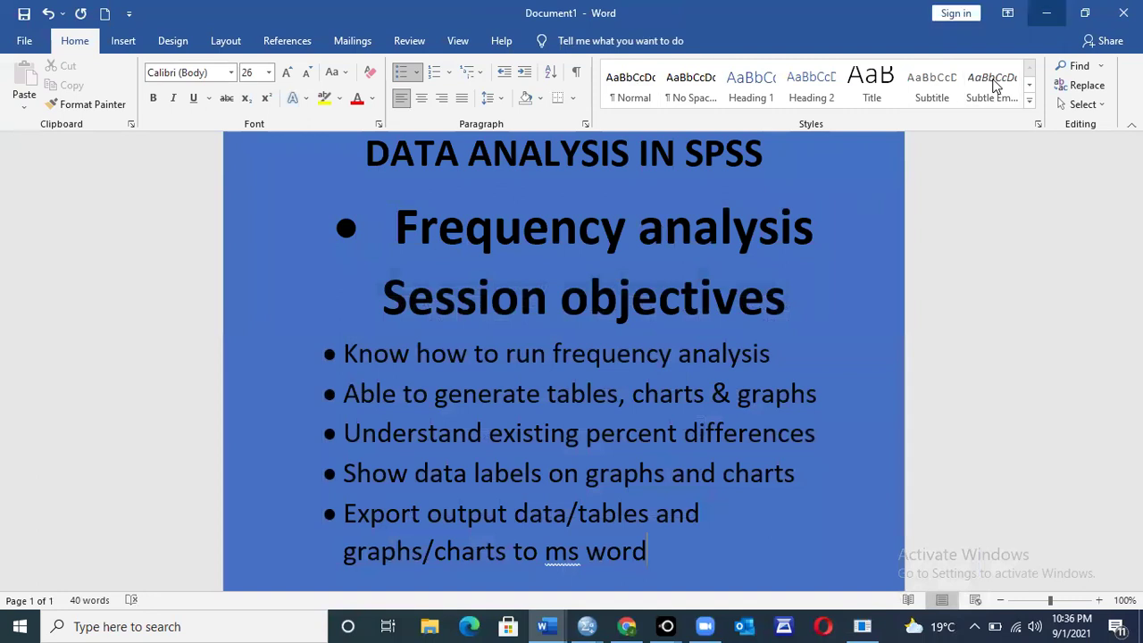
pyautogui.click(1046, 13)
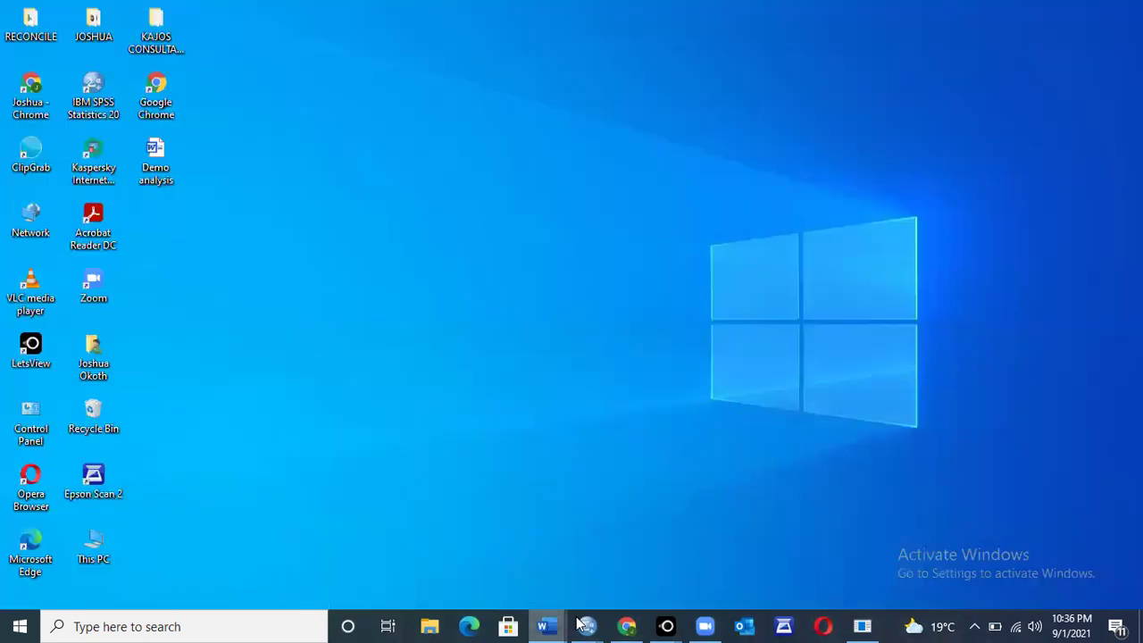
pyautogui.moveTo(587, 626)
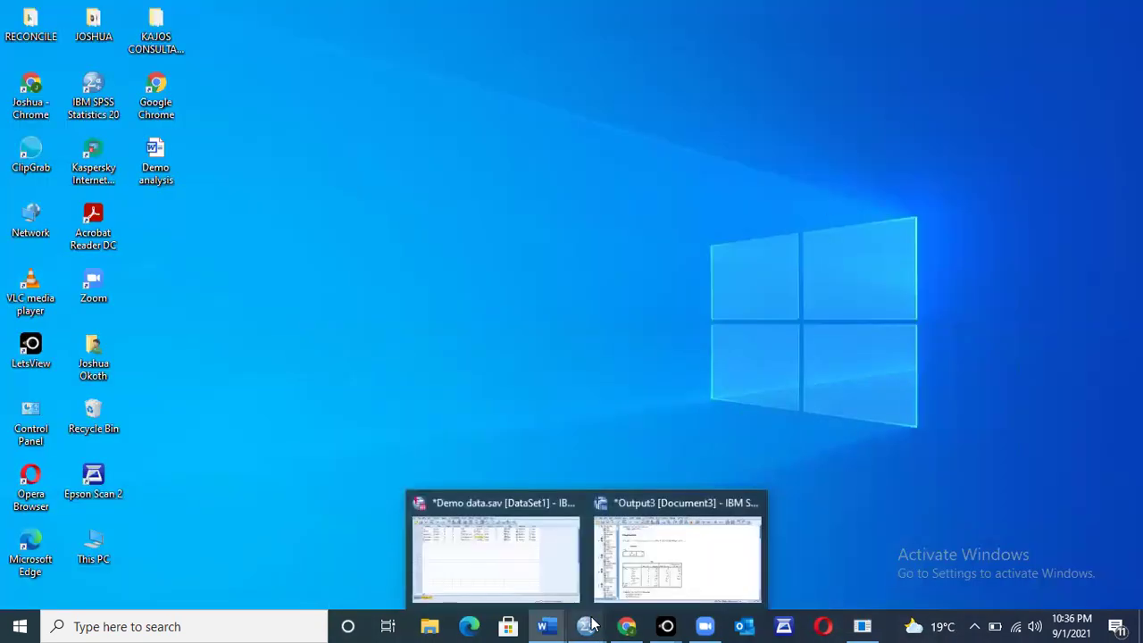
pyautogui.click(662, 563)
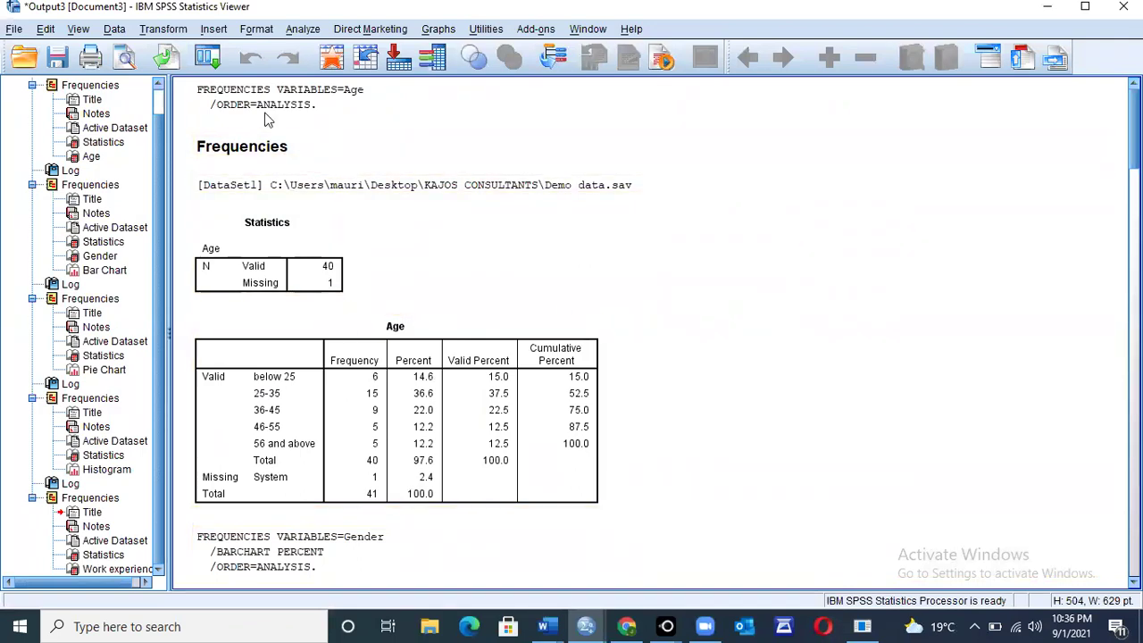
pyautogui.click(88, 99)
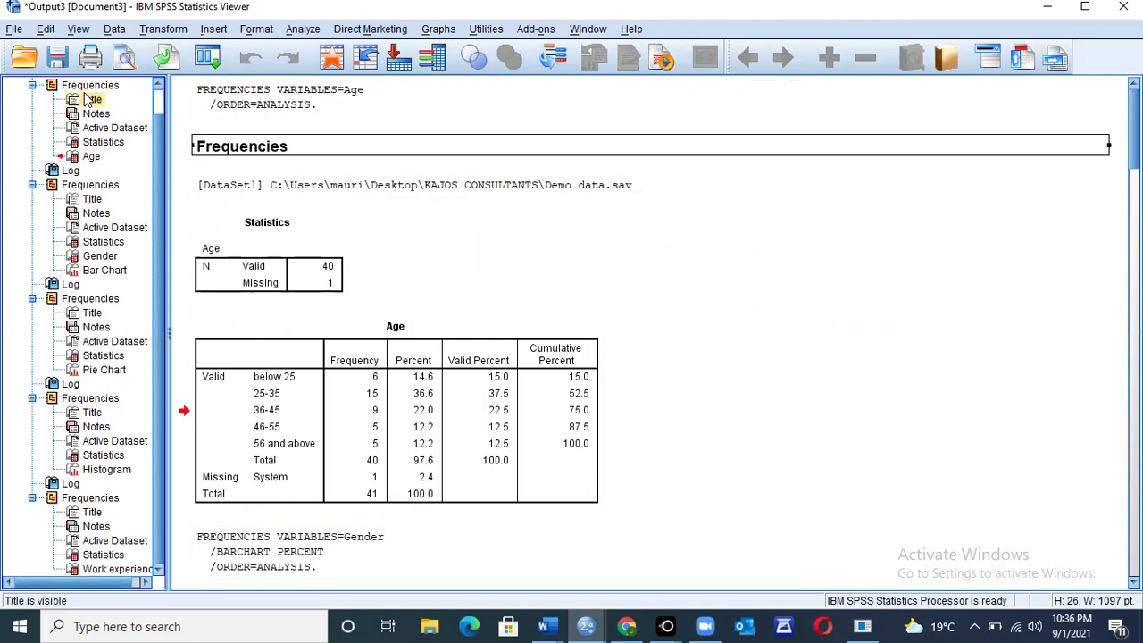
pyautogui.click(404, 244)
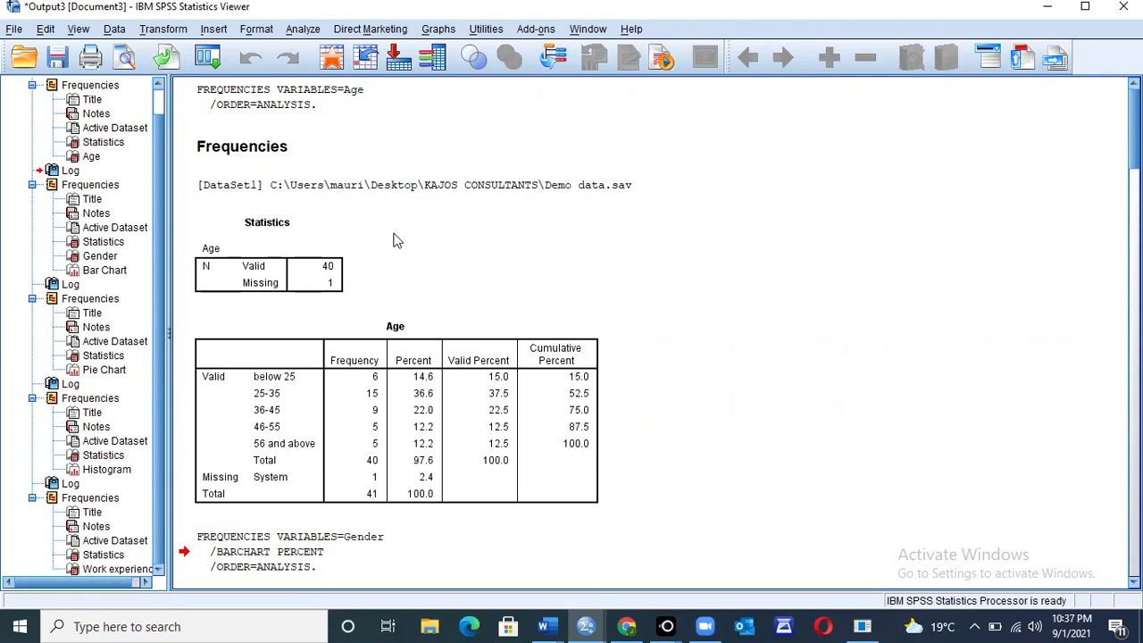
pyautogui.hotkey('ctrl', 'a')
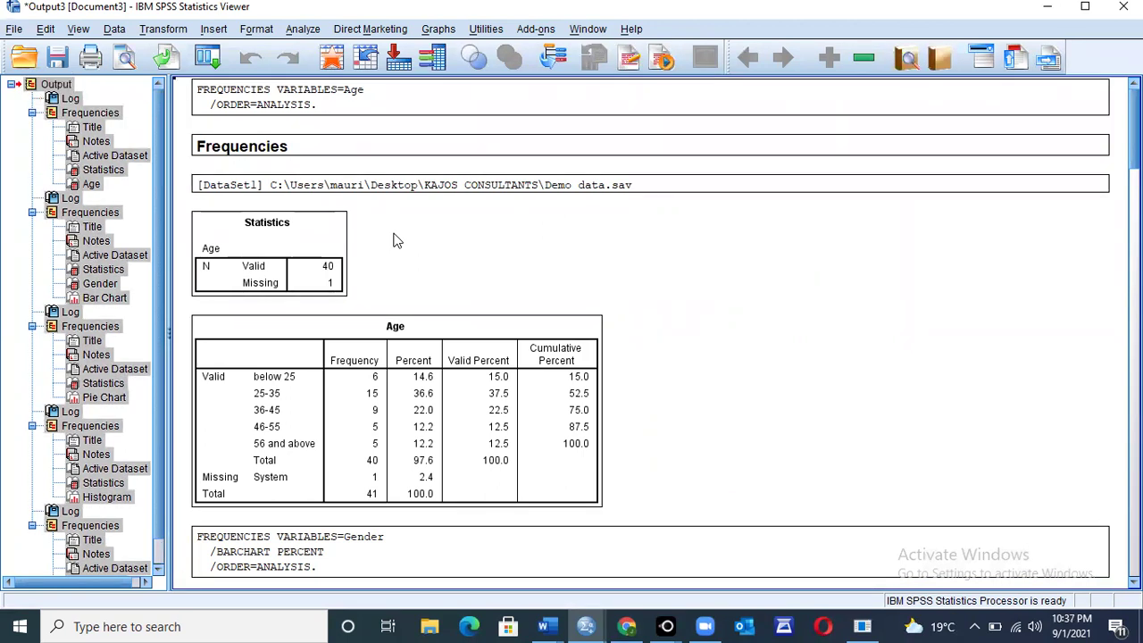
pyautogui.rightClick(92, 155)
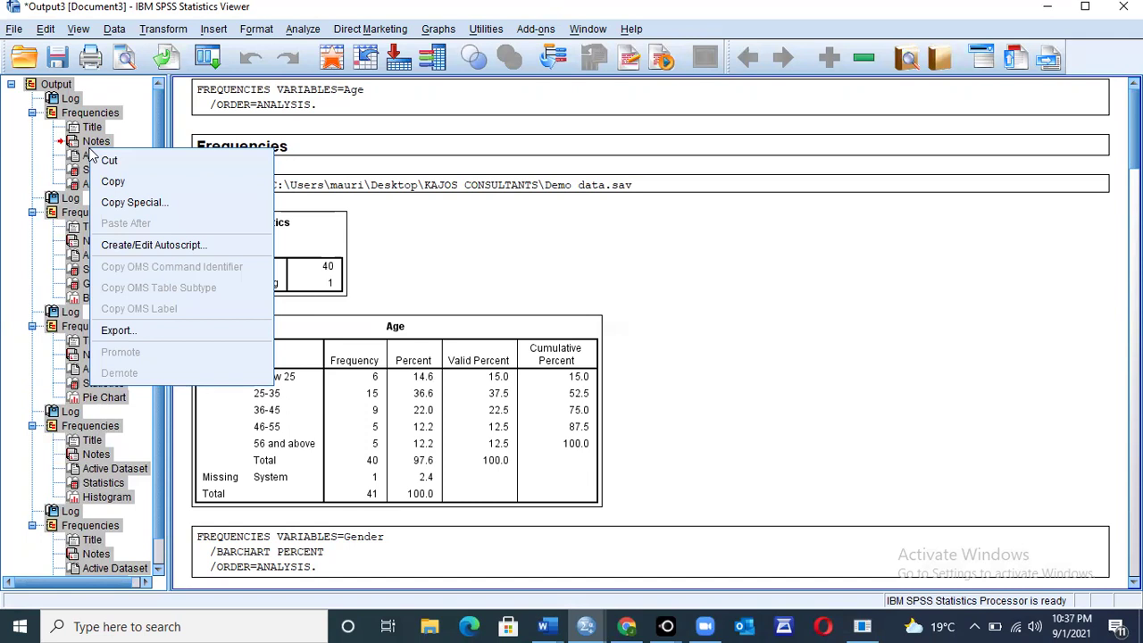
pyautogui.click(129, 183)
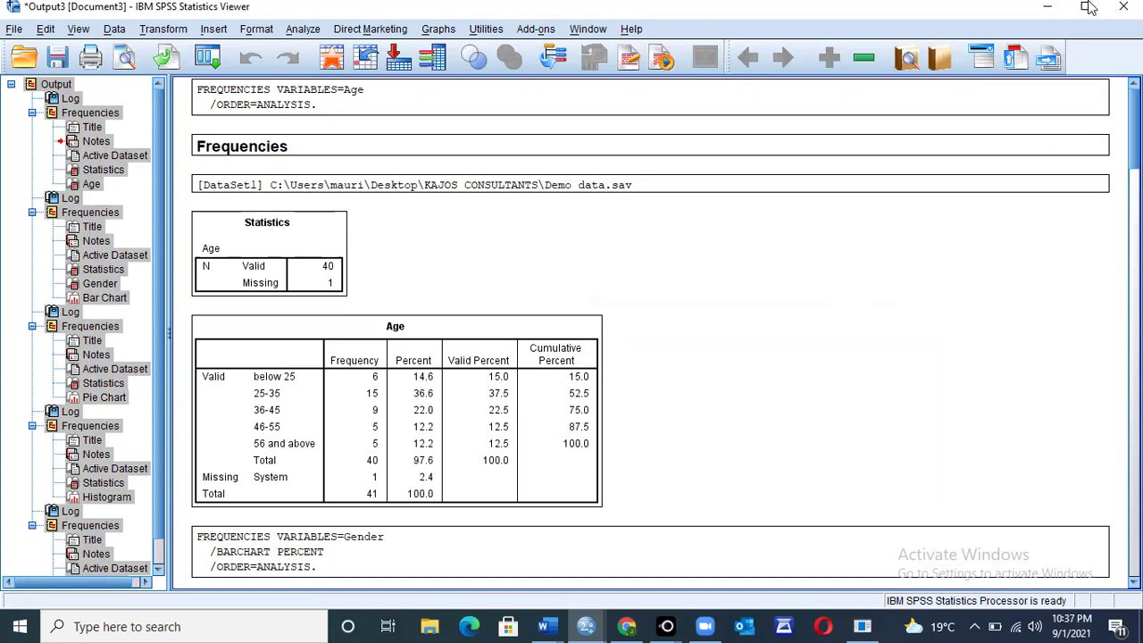
# Switch to Word, create a blank document and paste the copied SPSS output into it with Merge Formatting.
pyautogui.click(1048, 6)
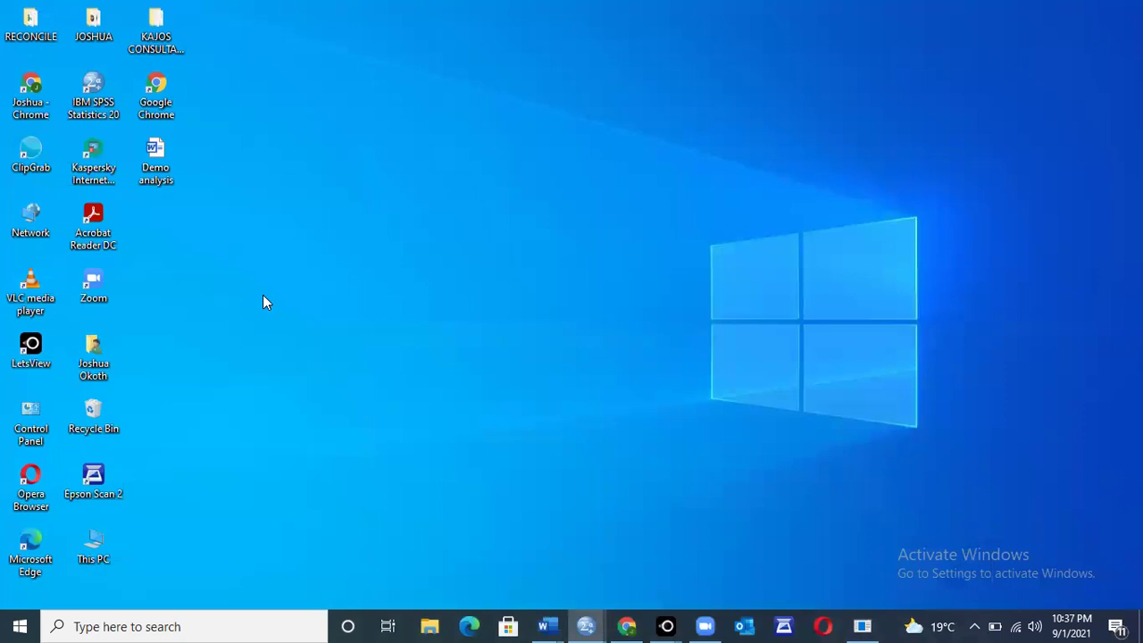
pyautogui.rightClick(263, 296)
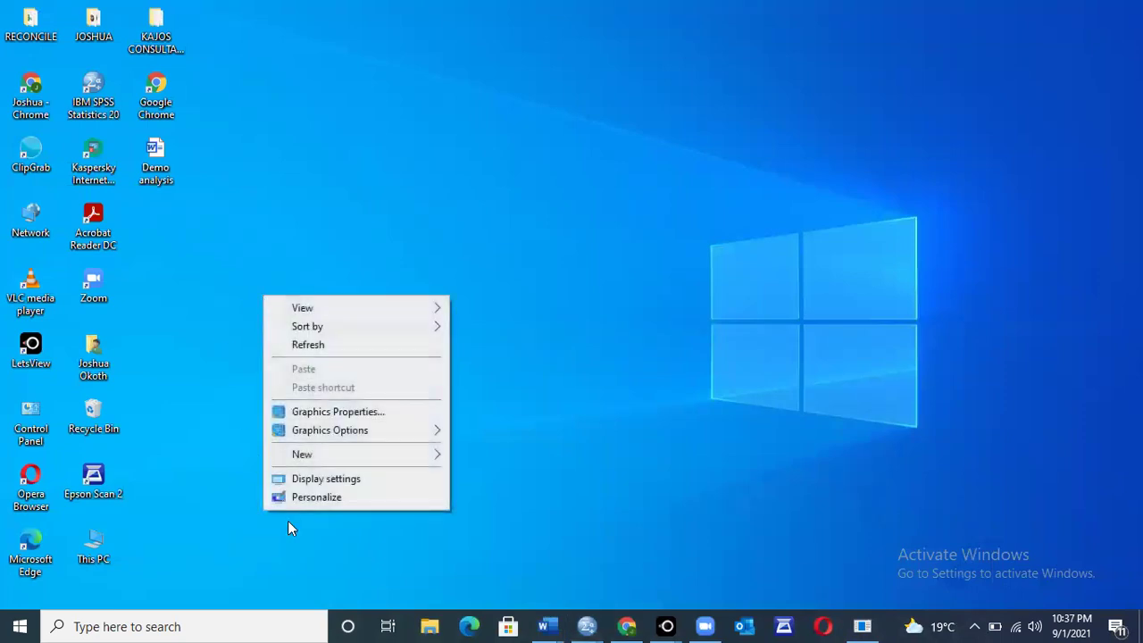
pyautogui.click(164, 619)
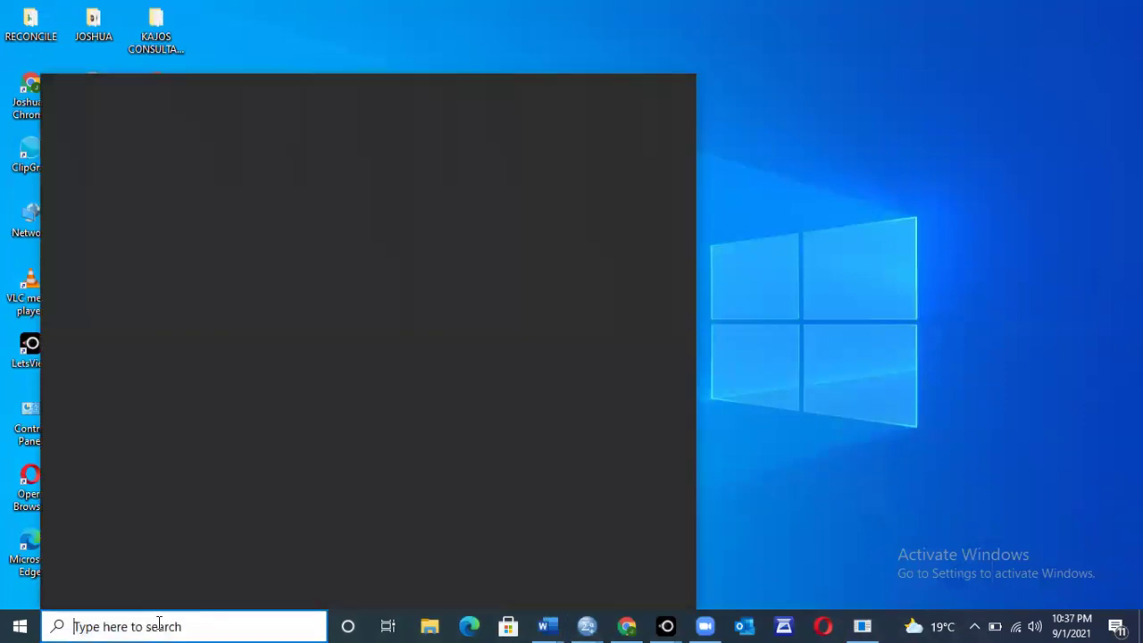
pyautogui.click(547, 626)
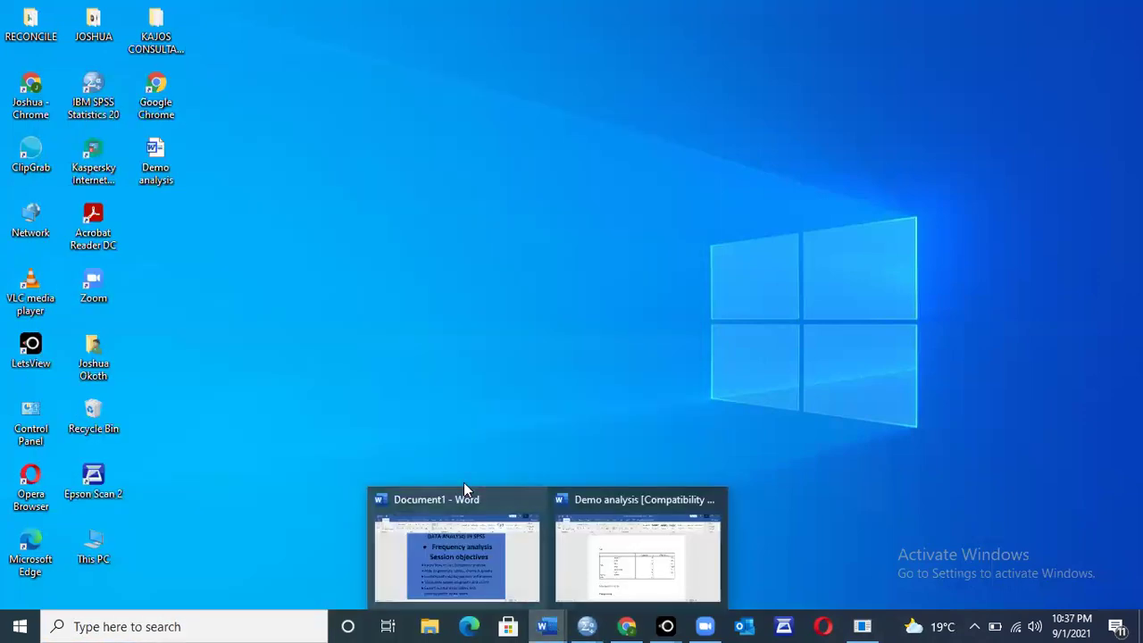
pyautogui.click(464, 565)
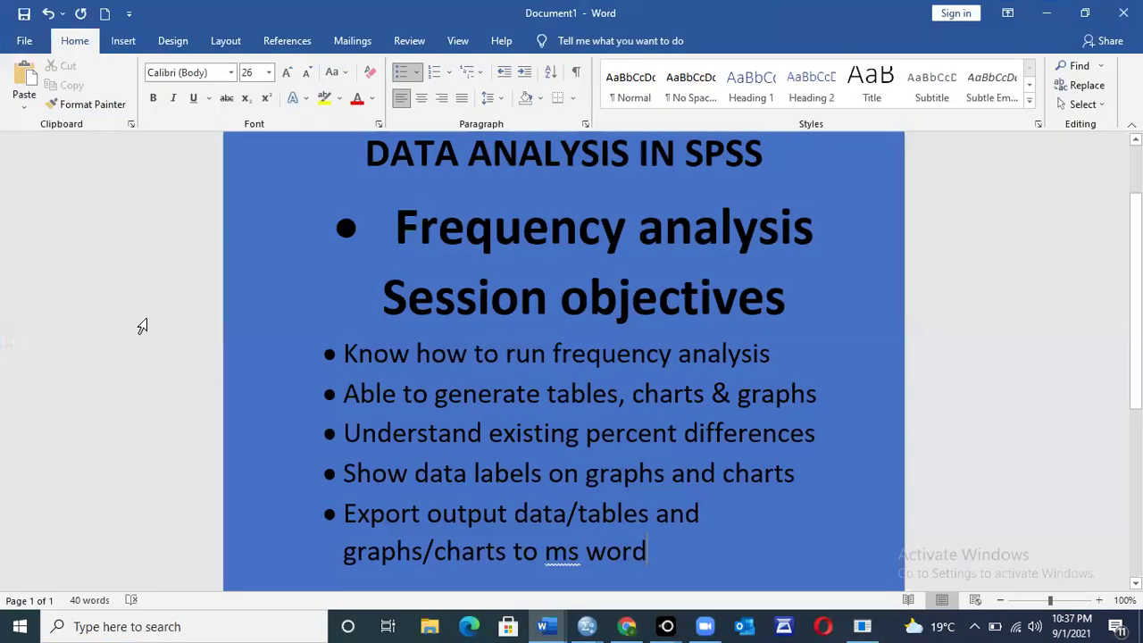
pyautogui.click(24, 41)
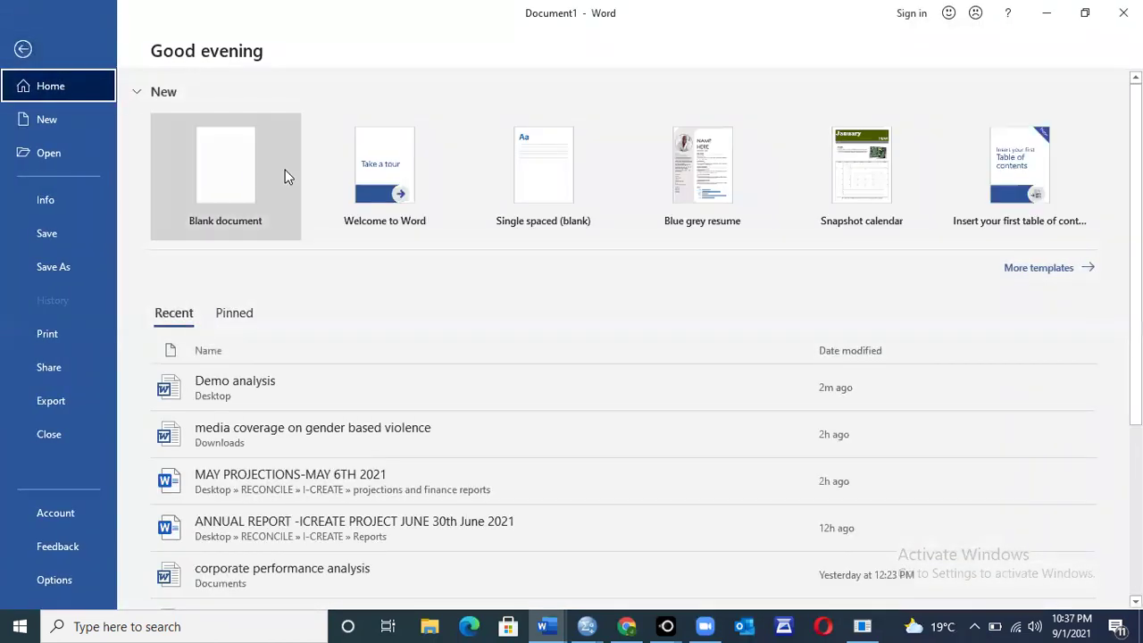
pyautogui.click(236, 174)
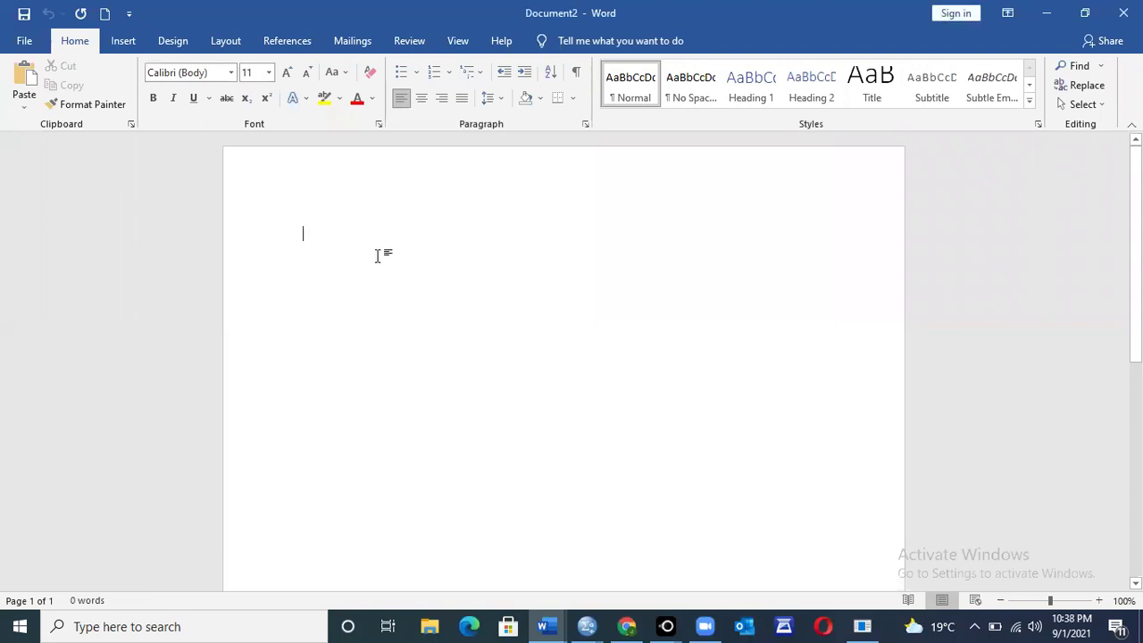
pyautogui.rightClick(313, 248)
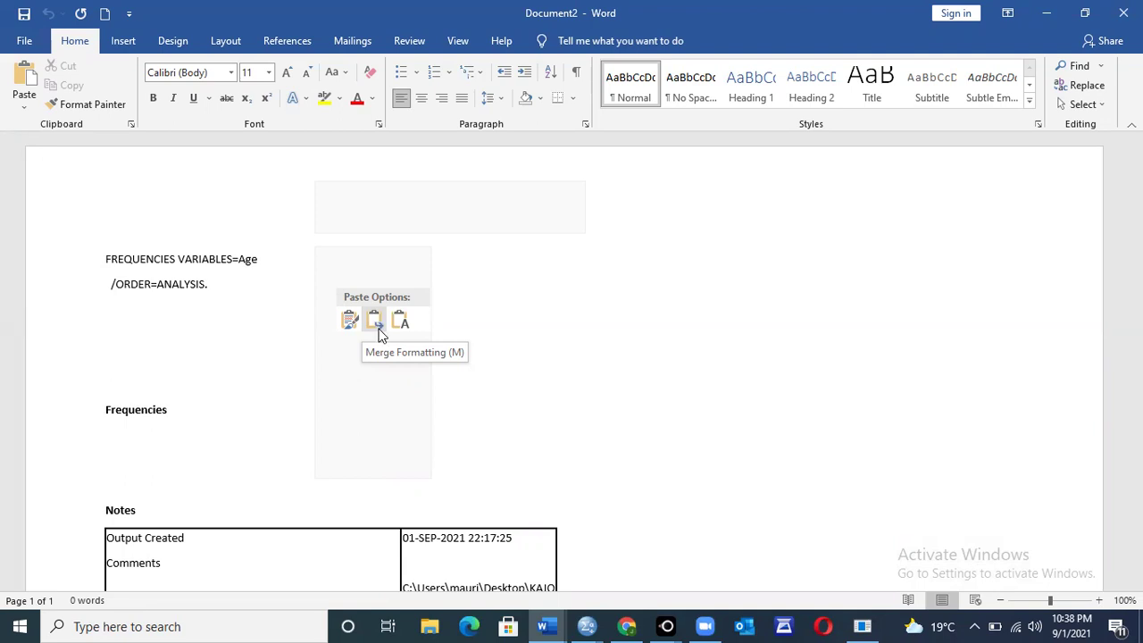
pyautogui.click(374, 322)
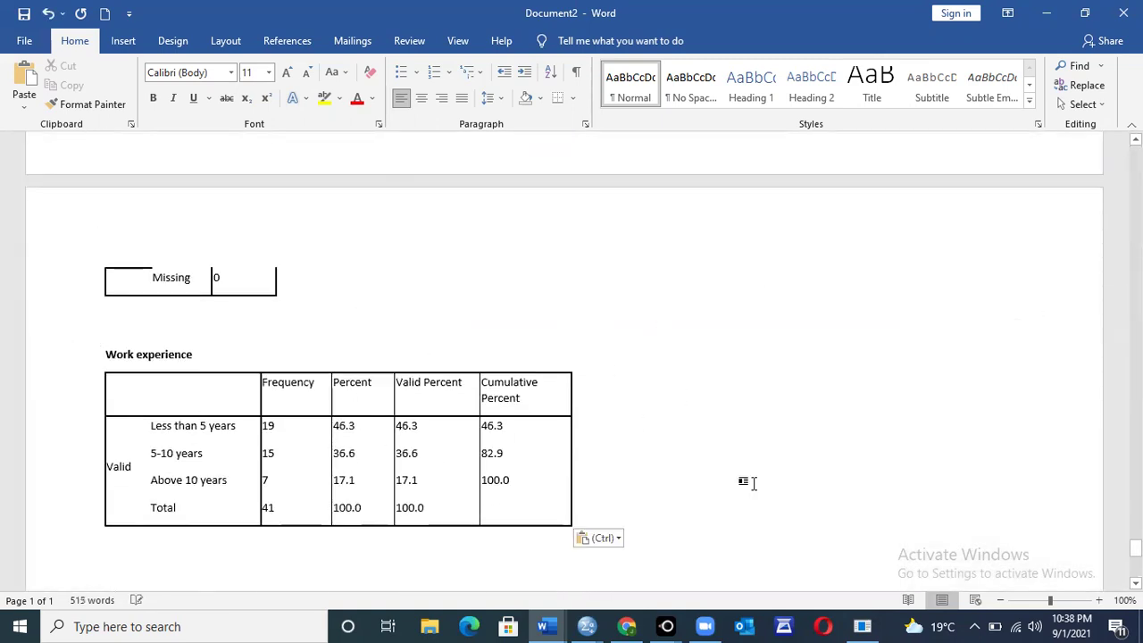
# Save the new document to the Desktop as a Word Document named FREQUENCIES VARIABLES.
pyautogui.click(25, 41)
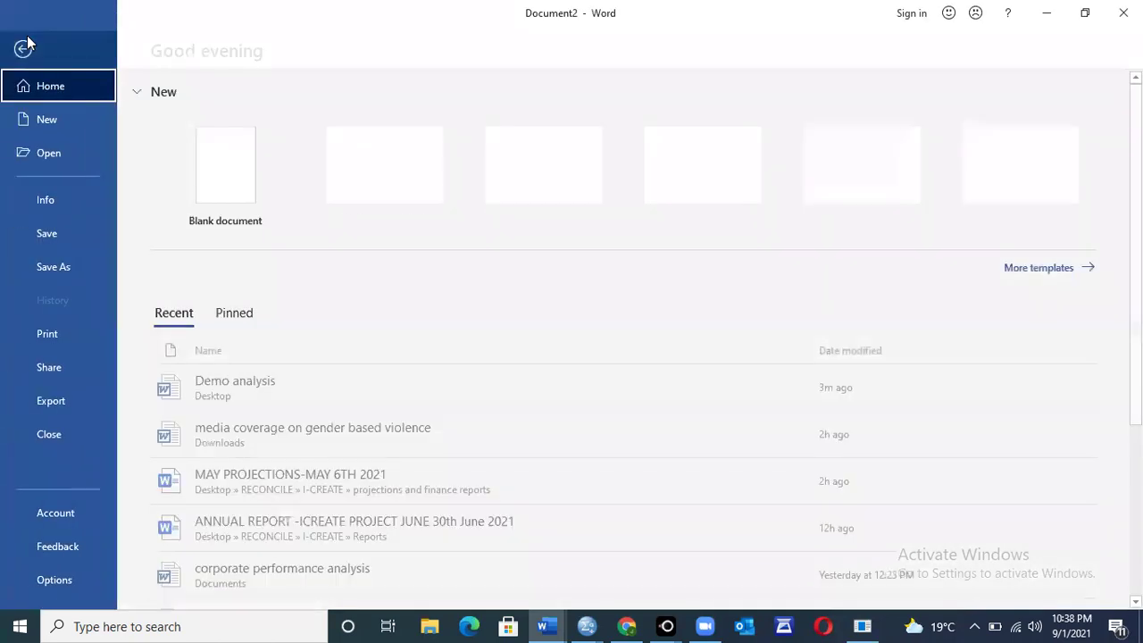
pyautogui.click(62, 267)
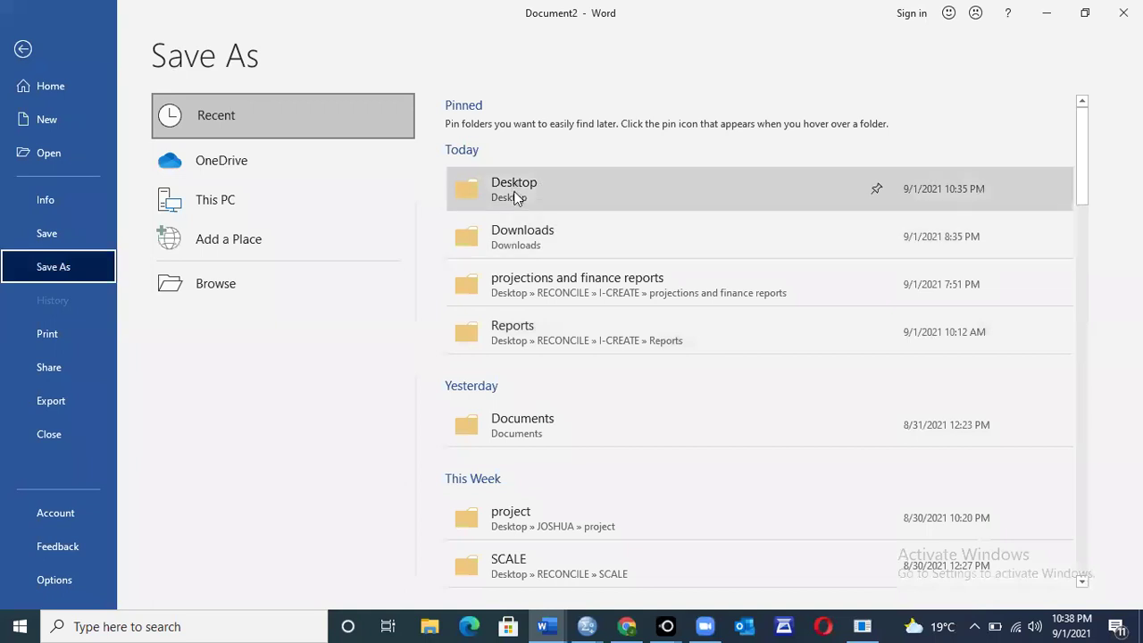
pyautogui.click(581, 199)
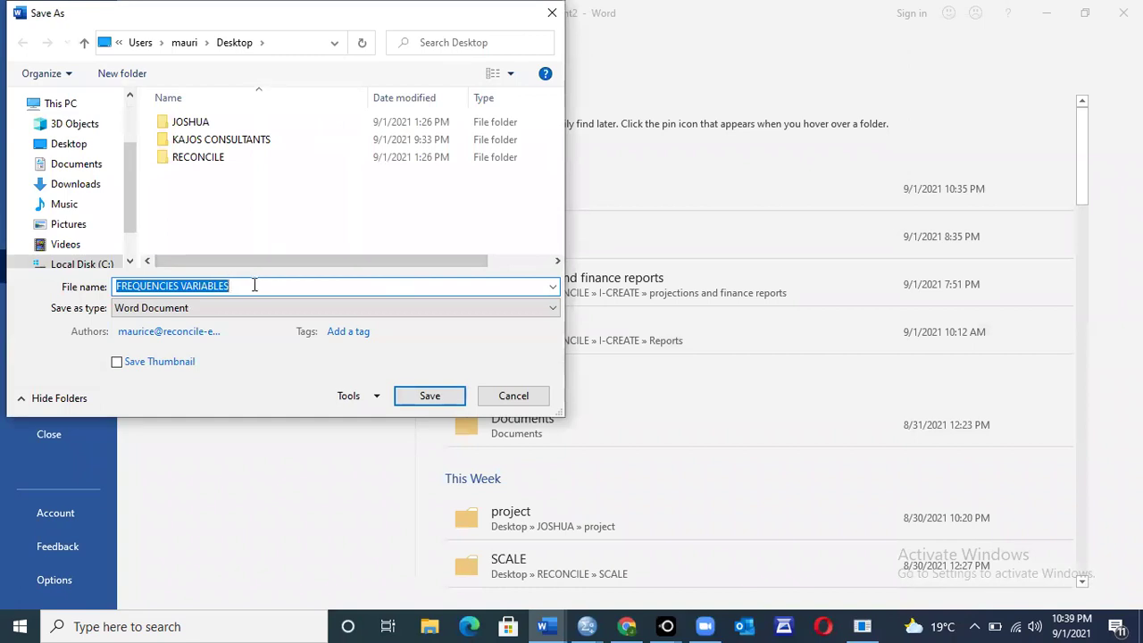
pyautogui.click(238, 287)
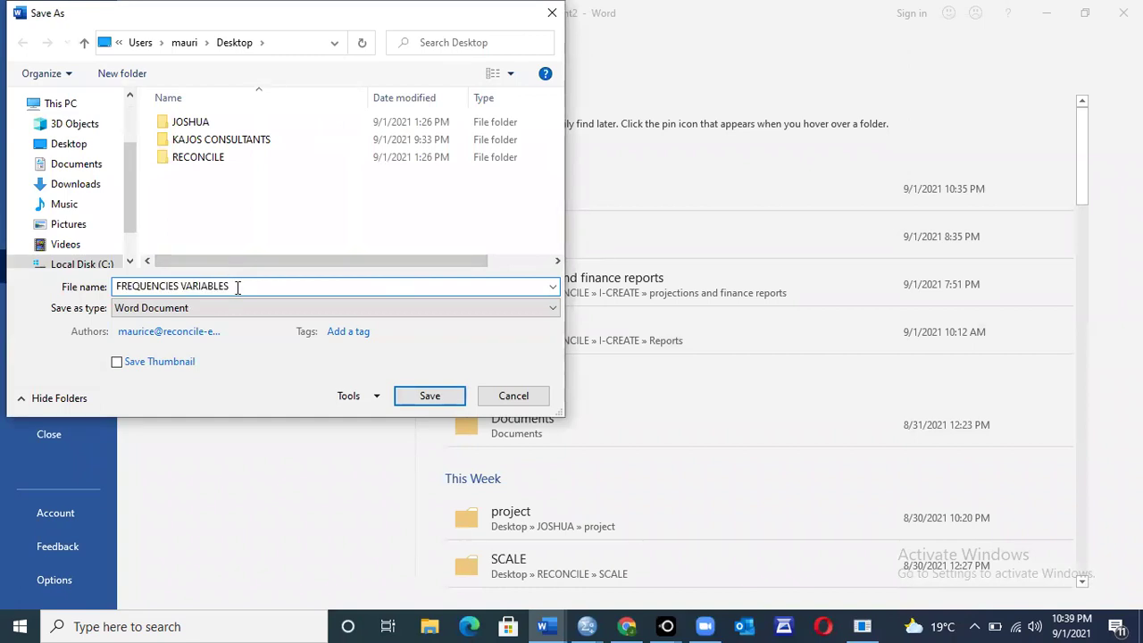
pyautogui.click(429, 396)
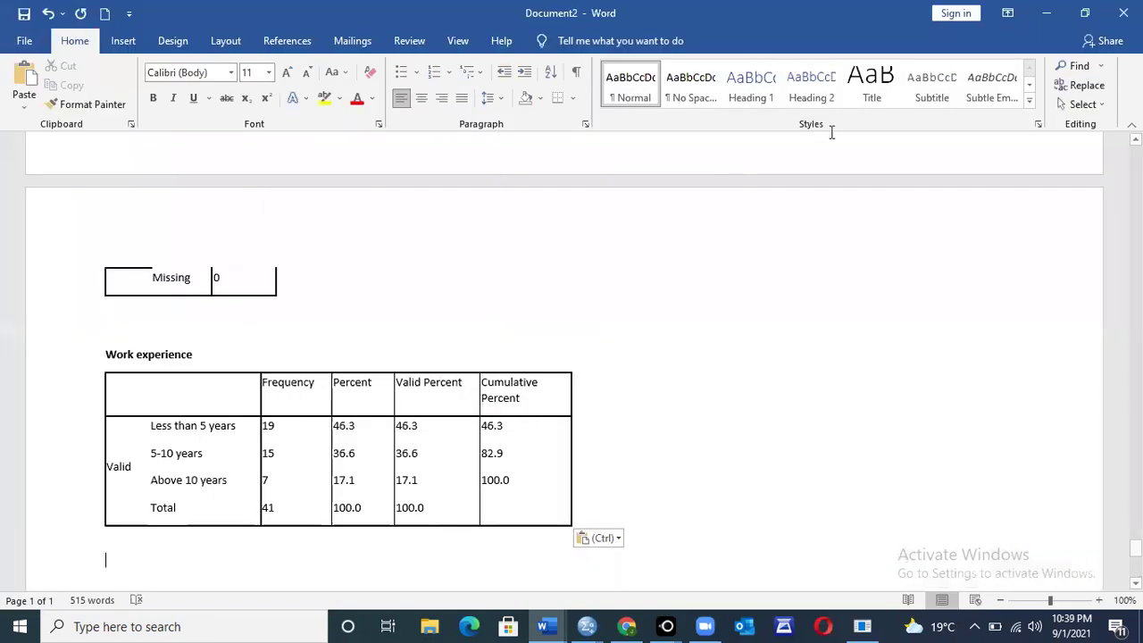
# Minimize the open Word documents, find the saved FREQUENCIES VARIABLES file on the desktop and bring that document up for viewing.
pyautogui.click(1104, 11)
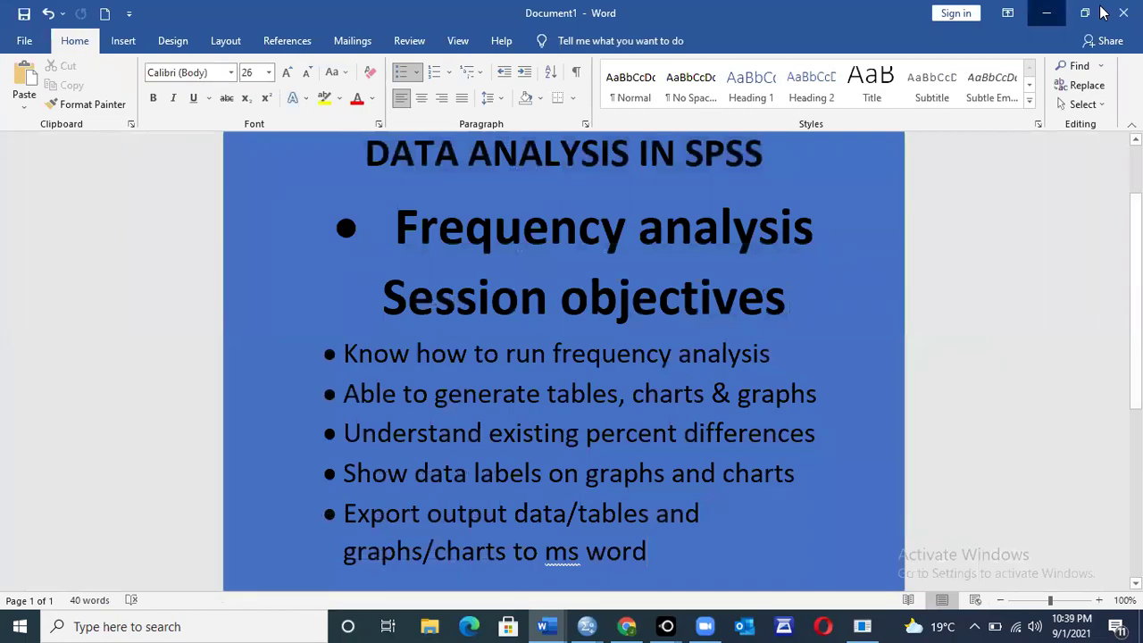
pyautogui.click(1047, 12)
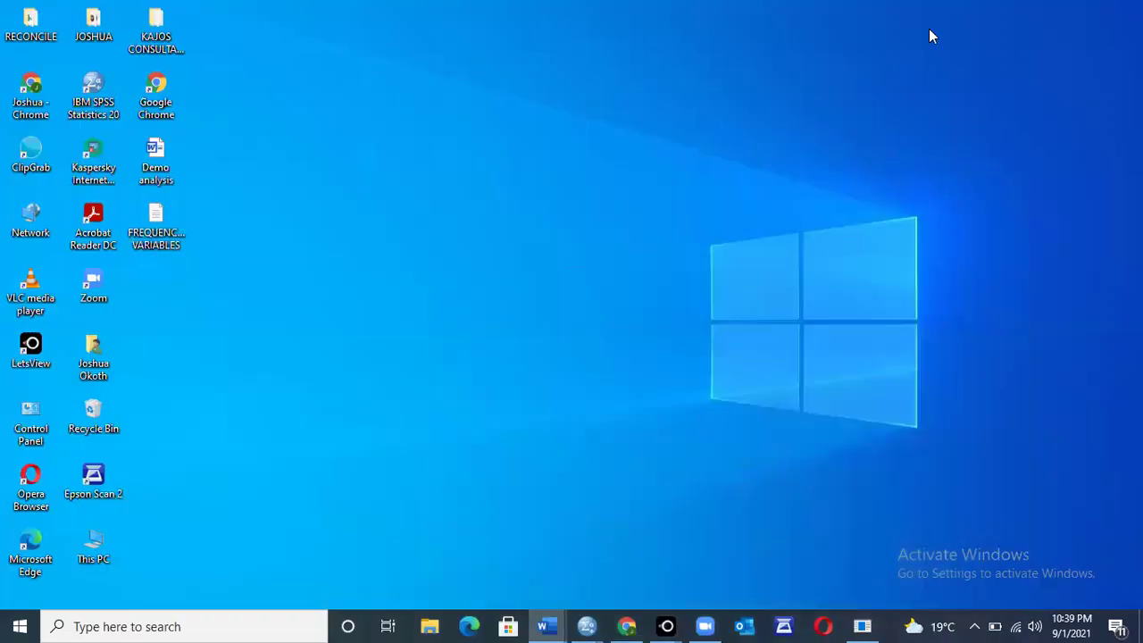
pyautogui.click(160, 223)
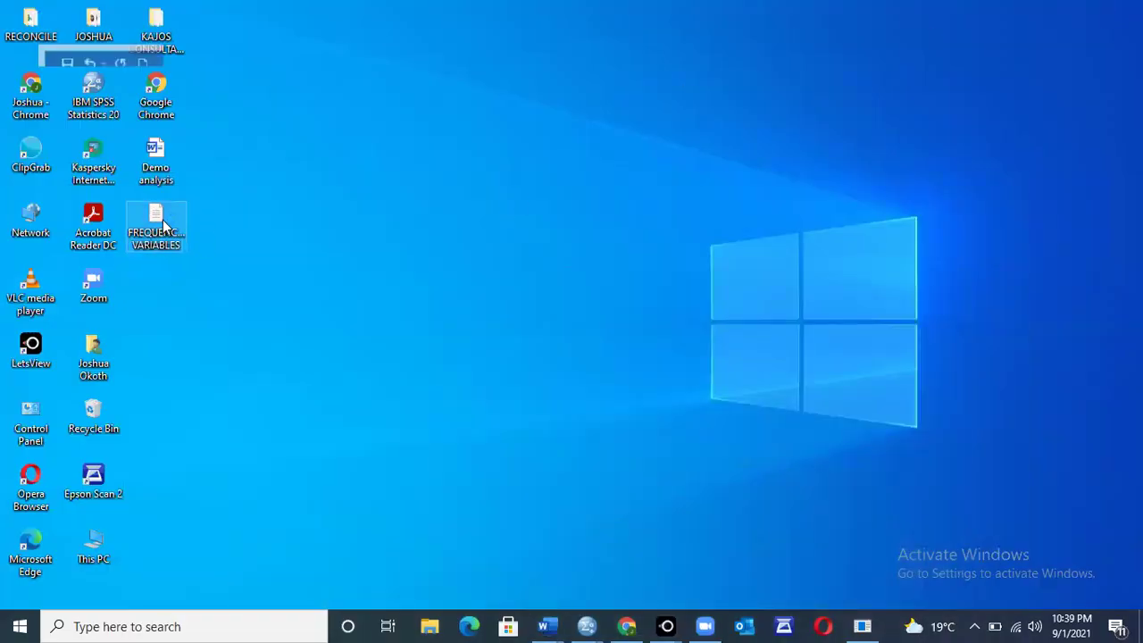
pyautogui.hotkey('alt', 'Tab')
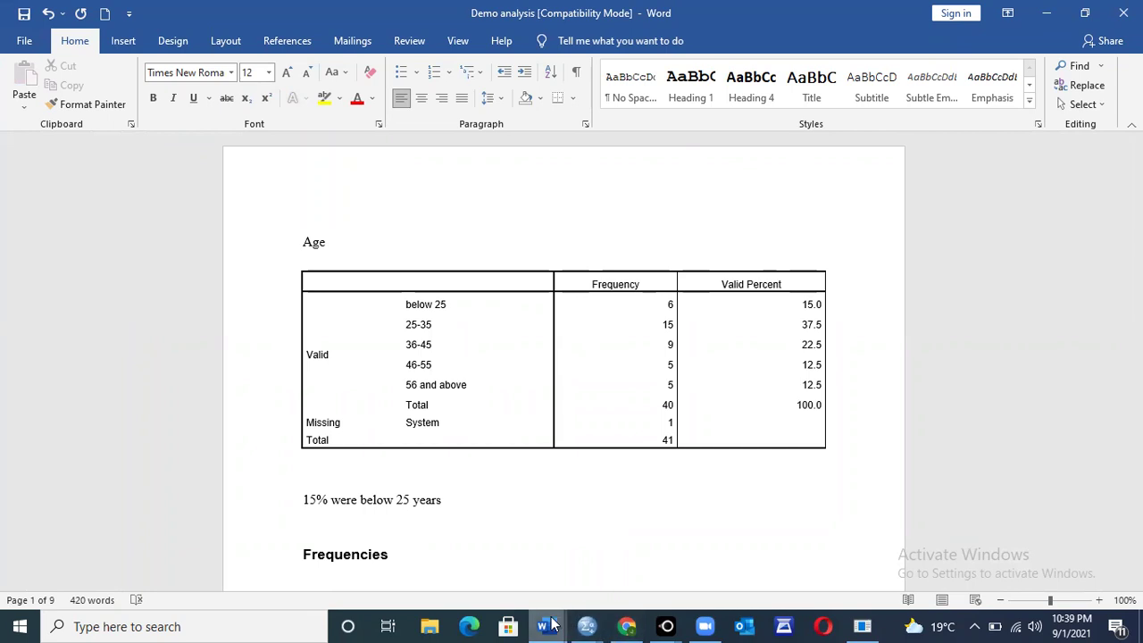
pyautogui.moveTo(542, 626)
pyautogui.click(755, 545)
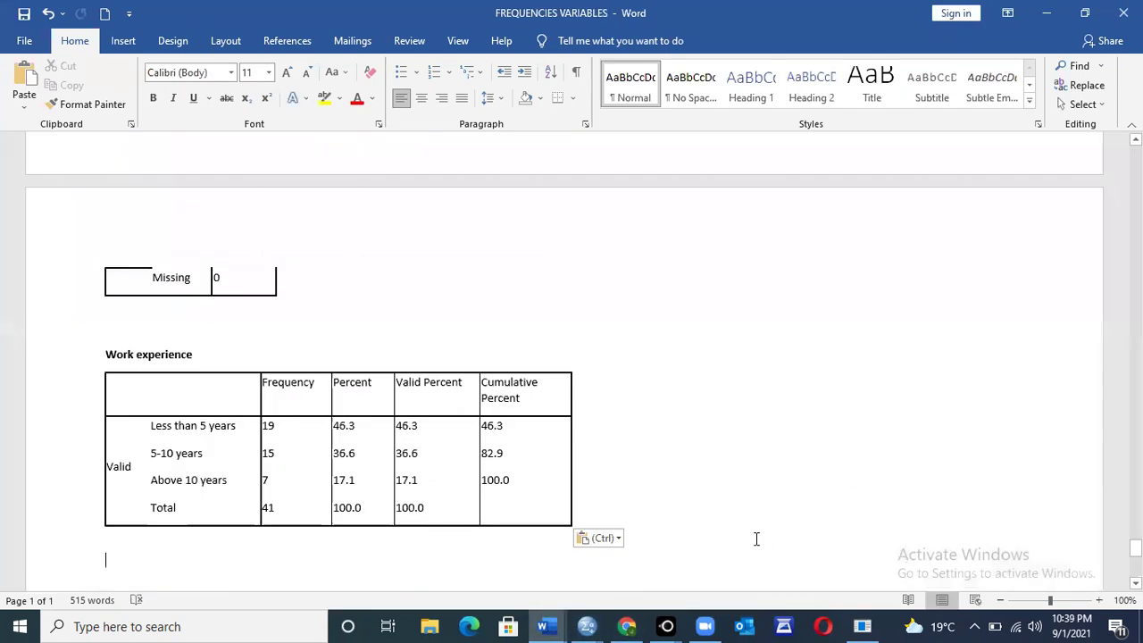